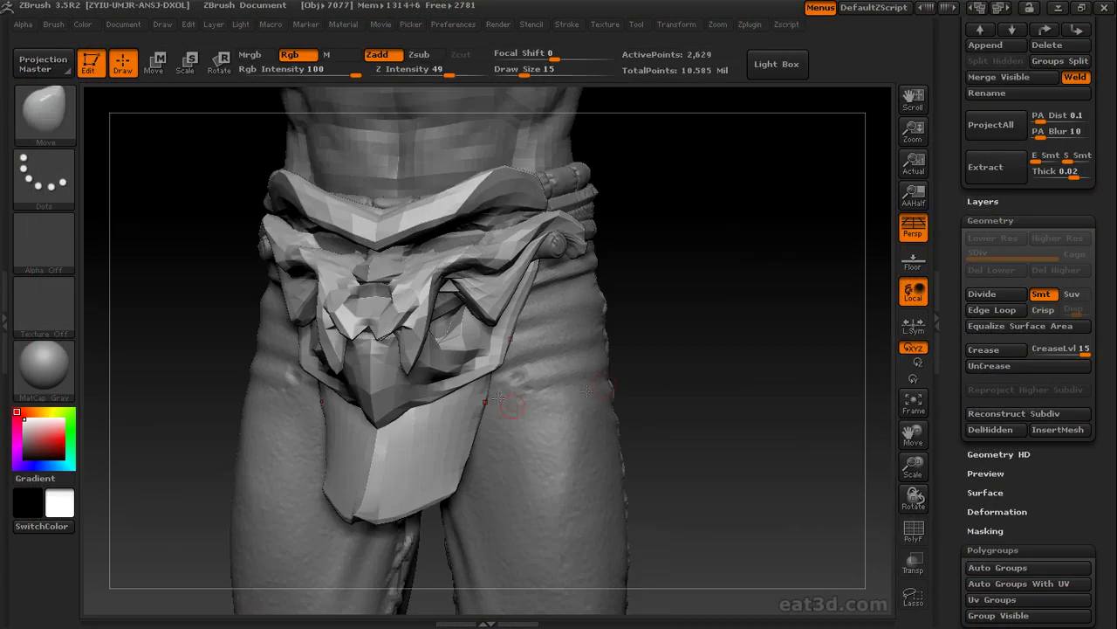
- Pull the front edge of the hanging lower flap into stepped, overlapping points with the Move brush
mouse_move(456, 467)
mouse_down()
mouse_move(417, 487)
mouse_move(454, 449)
mouse_up()
drag(367, 463, 306, 463)
key(b)
key(m)
key(v)
drag(431, 452, 407, 472)
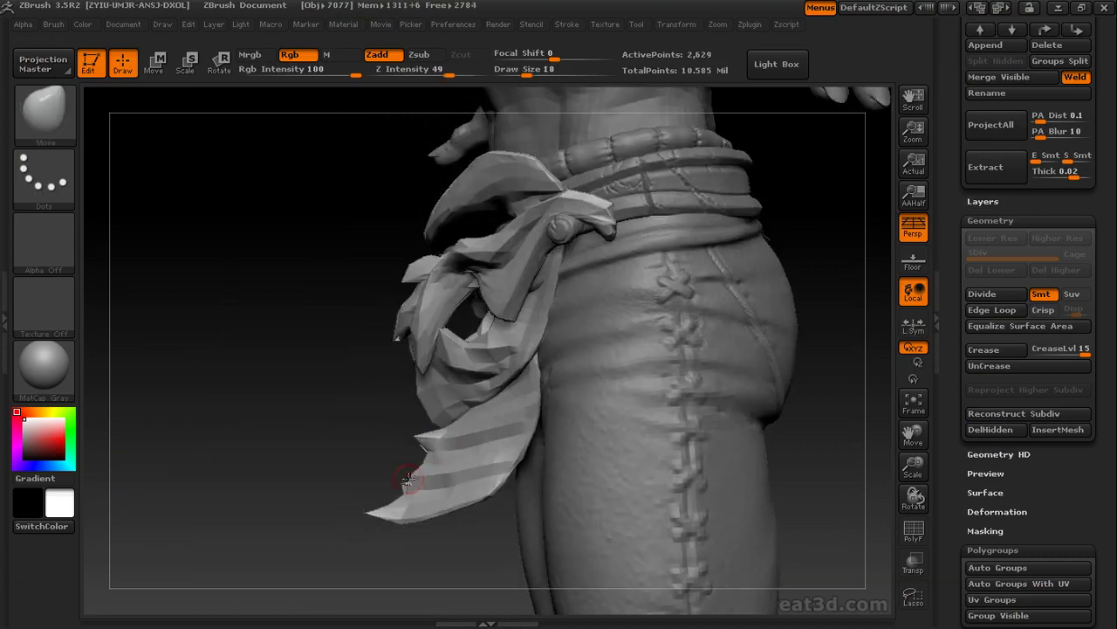
mouse_move(326, 473)
mouse_down()
mouse_move(445, 449)
mouse_move(329, 454)
mouse_move(366, 475)
mouse_move(299, 502)
mouse_move(291, 486)
mouse_move(562, 339)
mouse_move(409, 466)
mouse_up()
- Turn off subdivision smoothing and divide the front armor mesh to subdivision level 3, with the Standard brush active
key(b)
key(s)
key(t)
key(ctrl+d)
key(ctrl+z)
click(1041, 299)
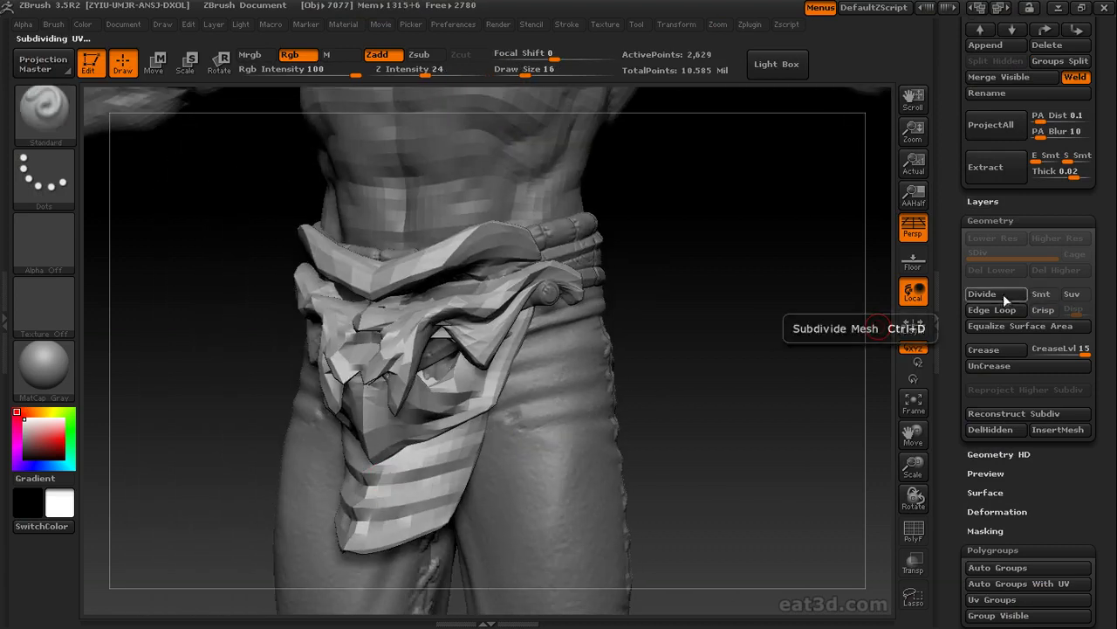
click(1004, 297)
alt+drag(711, 349, 742, 393)
click(1006, 298)
alt+drag(472, 383, 522, 360)
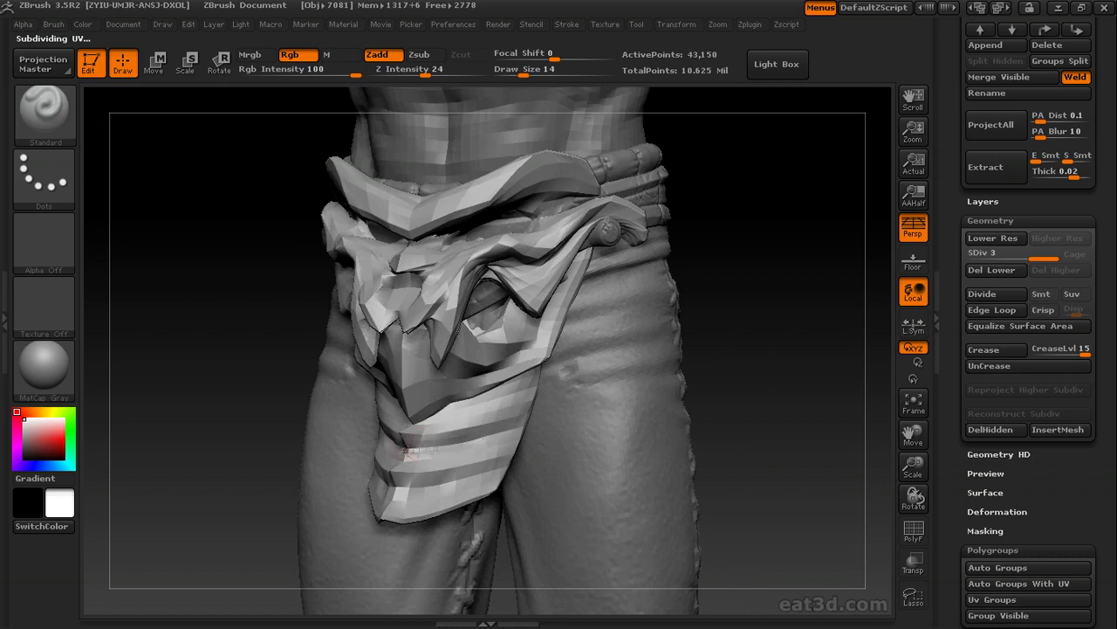
- Sculpt and smooth the overlapping ridged bands across the hanging lower flap
drag(500, 444, 410, 432)
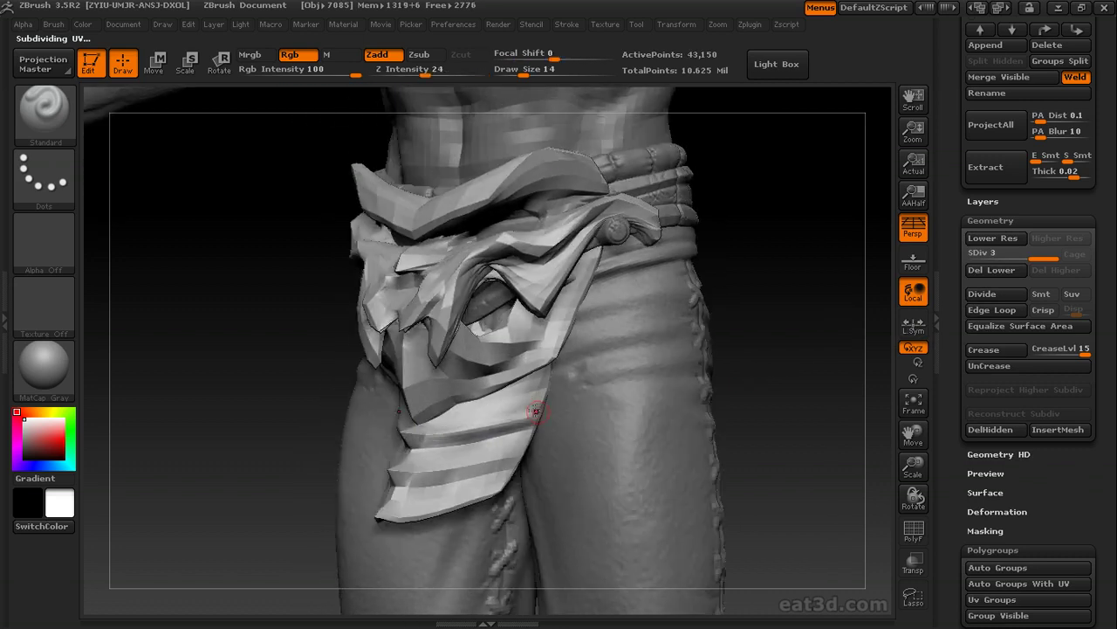
mouse_move(771, 399)
mouse_down()
mouse_move(711, 371)
mouse_move(780, 380)
mouse_move(749, 377)
mouse_up()
shift+drag(512, 421, 489, 429)
drag(833, 366, 878, 370)
shift+drag(436, 452, 400, 454)
drag(769, 384, 790, 384)
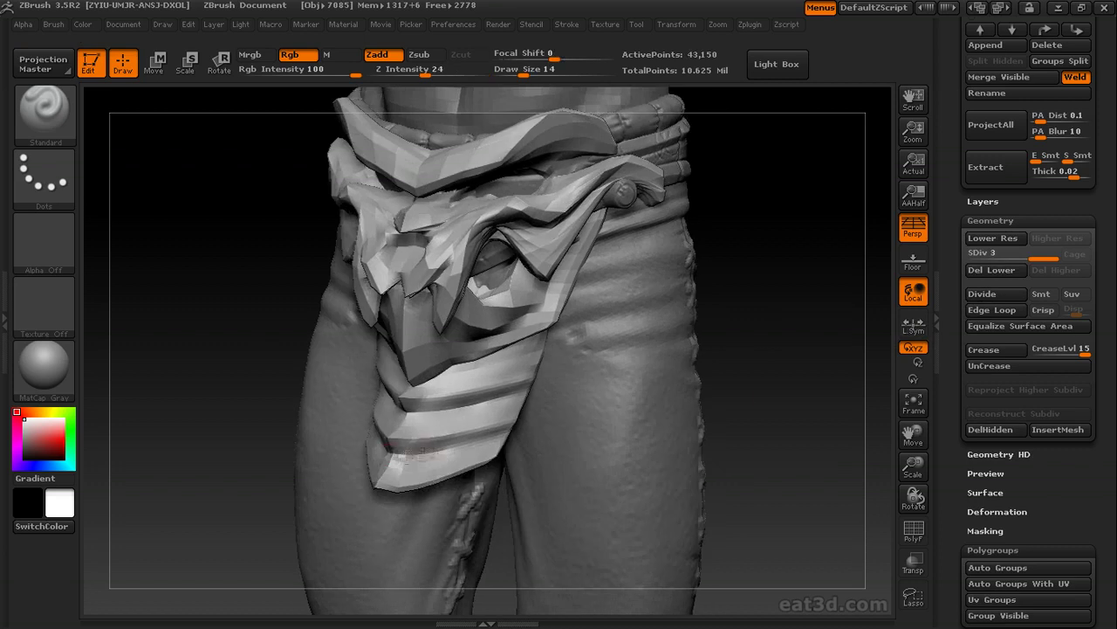
shift+drag(400, 468, 410, 467)
mouse_move(506, 384)
mouse_down()
mouse_move(566, 364)
mouse_move(641, 366)
mouse_up()
shift+drag(350, 436, 393, 428)
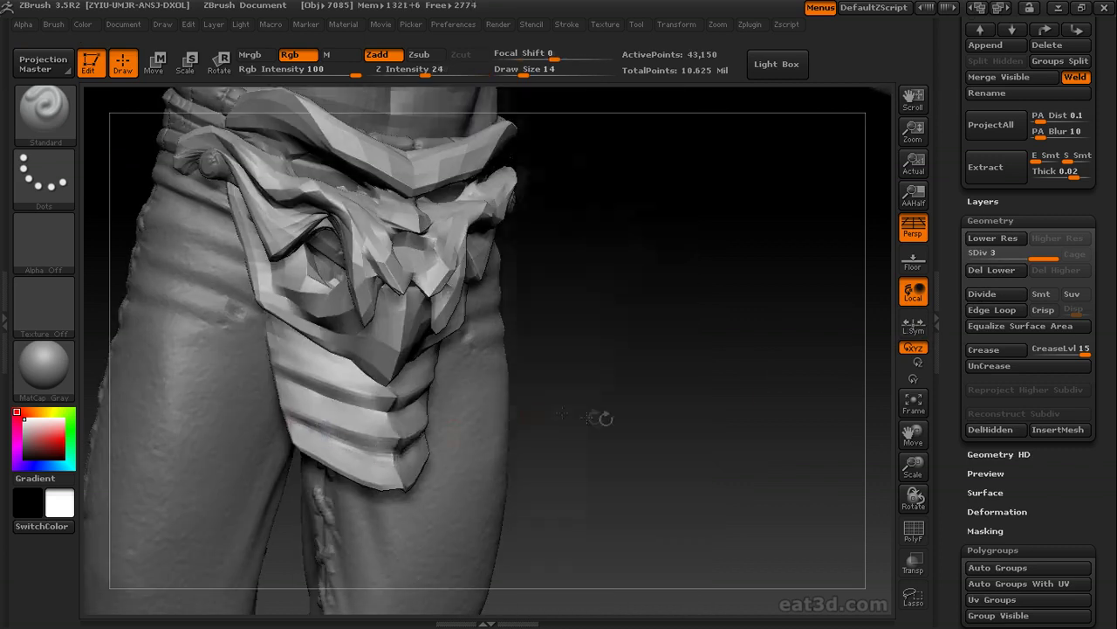
drag(599, 419, 471, 426)
- Smooth the faceted surfaces of the V-shaped brow plate and the cheek area below the eye opening
key(bracketleft)
mouse_move(681, 384)
mouse_down()
mouse_move(712, 411)
mouse_move(713, 372)
mouse_move(715, 497)
mouse_up()
drag(669, 307, 611, 375)
key(bracketright)
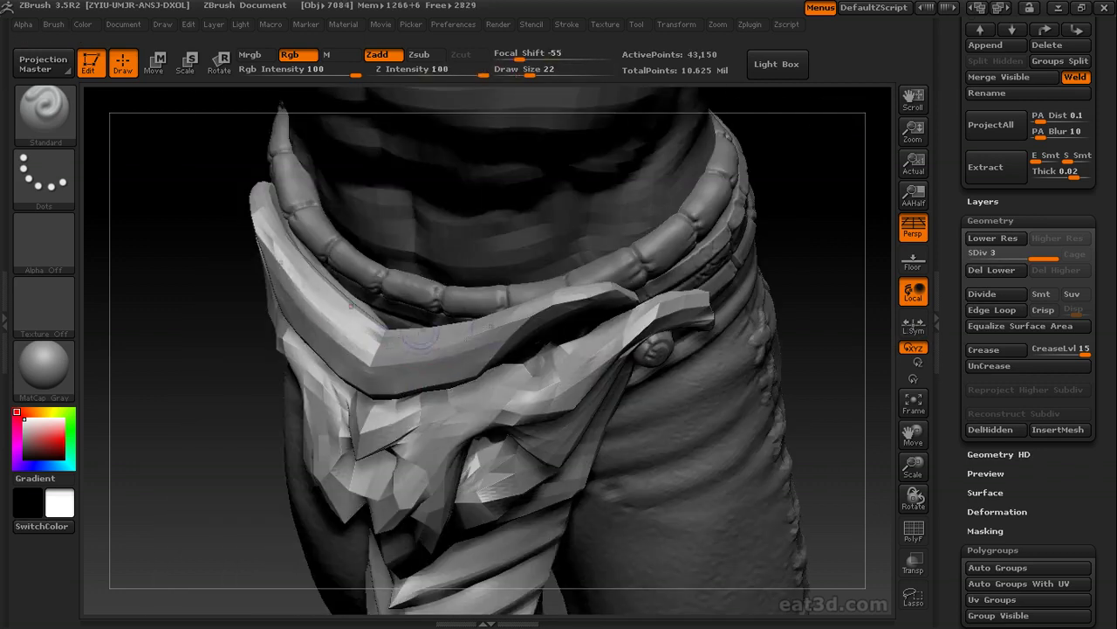
drag(165, 310, 222, 314)
key(bracketleft)
mouse_move(757, 349)
mouse_down()
mouse_move(765, 269)
mouse_move(799, 240)
mouse_up()
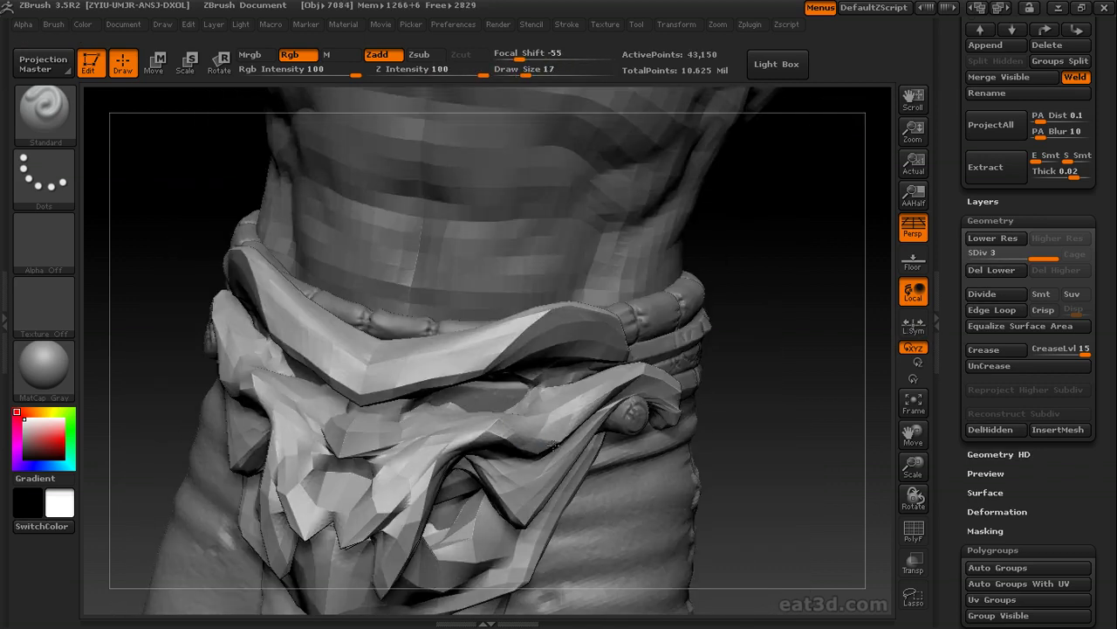
mouse_move(787, 406)
mouse_down()
mouse_move(778, 342)
mouse_move(716, 336)
mouse_up()
drag(507, 382, 432, 390)
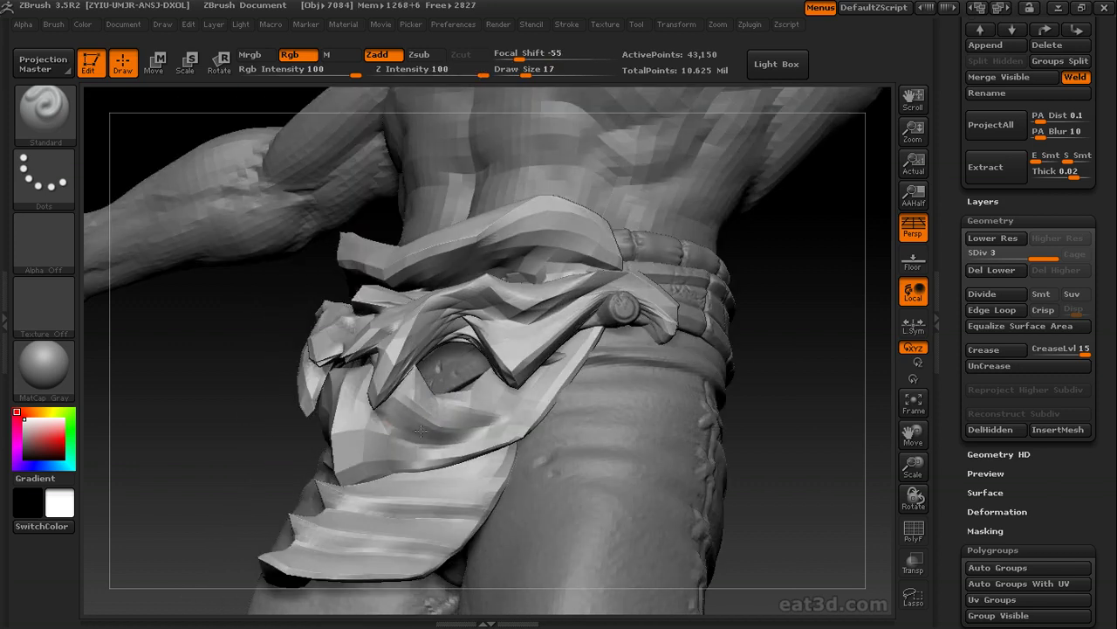
- Adjust the front profile of the mask's pointed jaw plate with the Move brush
drag(813, 365, 786, 380)
drag(771, 334, 677, 336)
key(b)
key(m)
key(v)
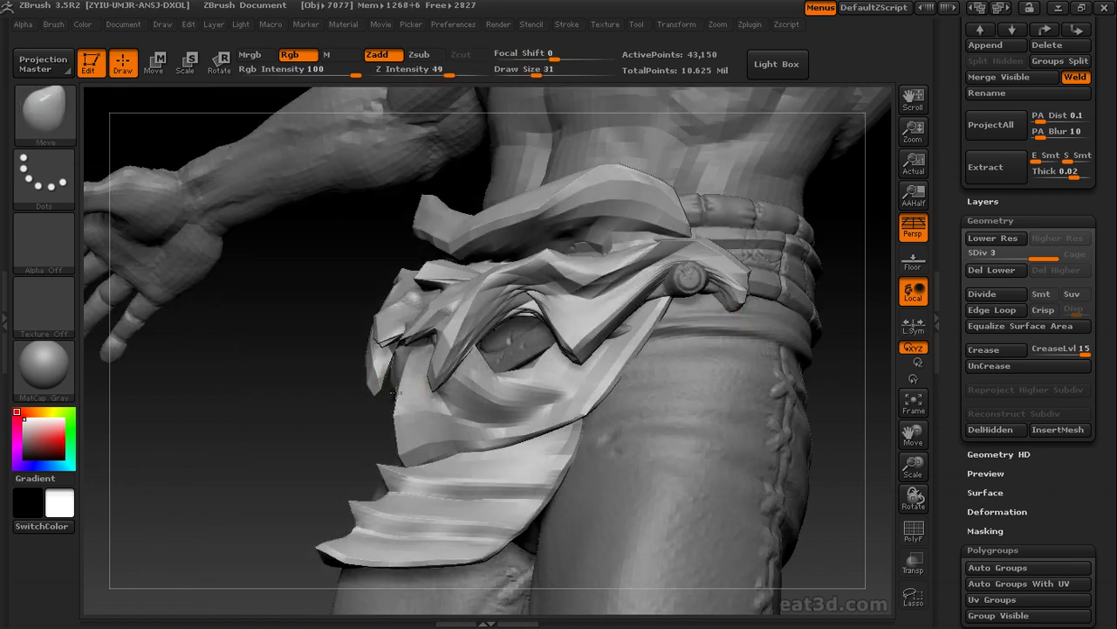
key(s)
drag(377, 411, 393, 428)
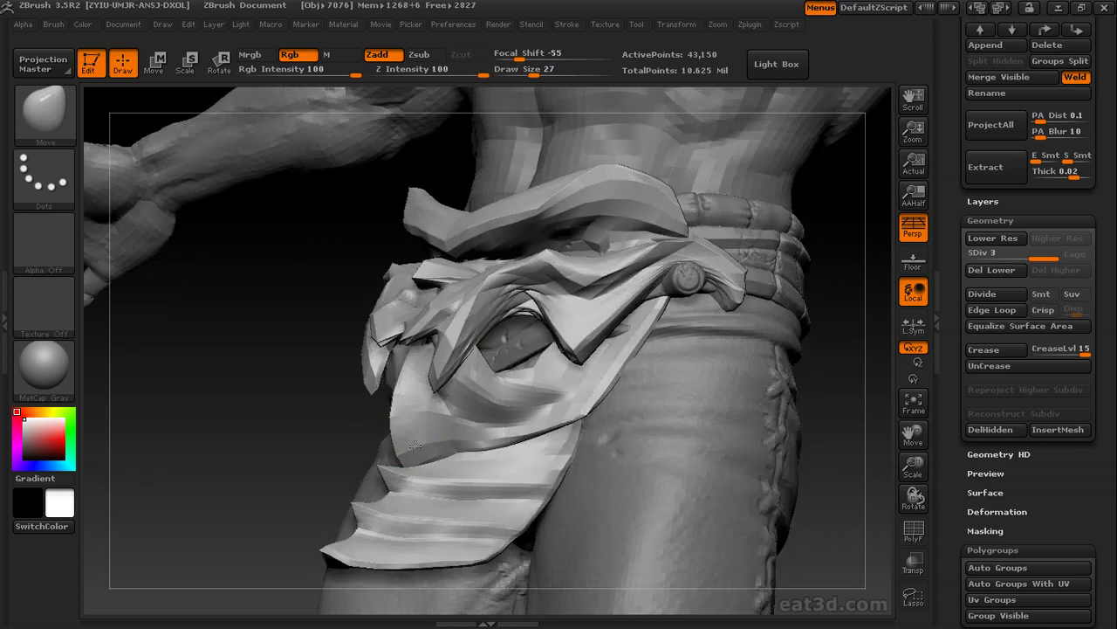
drag(341, 393, 436, 384)
- Sculpt and smooth the mask's cheekbone ridges and the recess beneath the brow plate with the Standard brush
key(b)
key(s)
key(t)
drag(724, 411, 371, 399)
drag(397, 475, 481, 402)
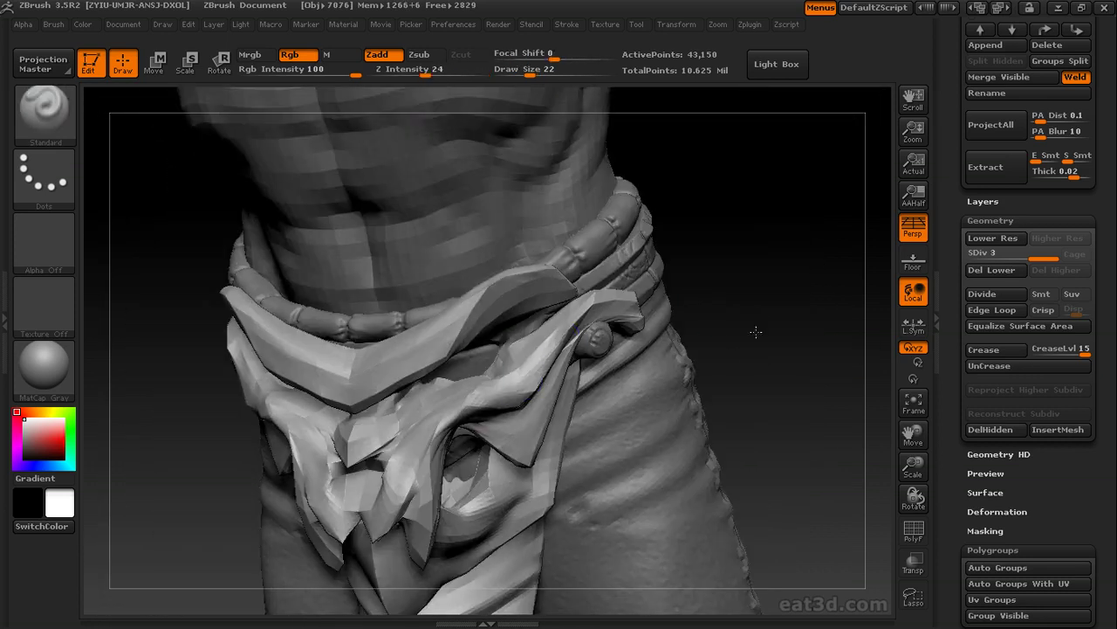
drag(756, 332, 798, 349)
drag(723, 267, 677, 362)
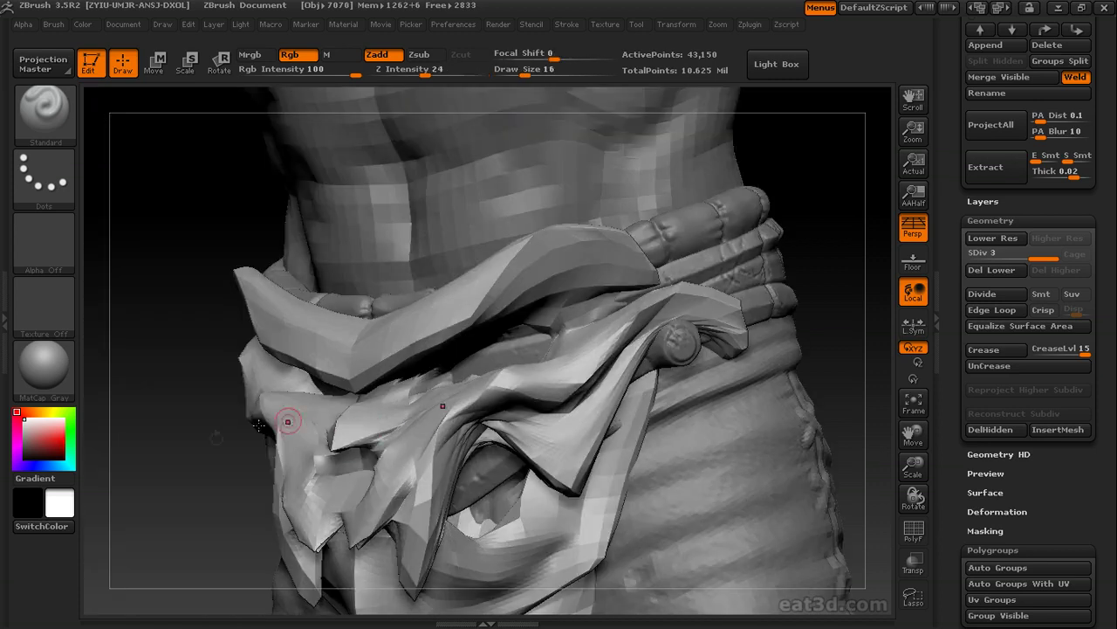
drag(216, 438, 367, 421)
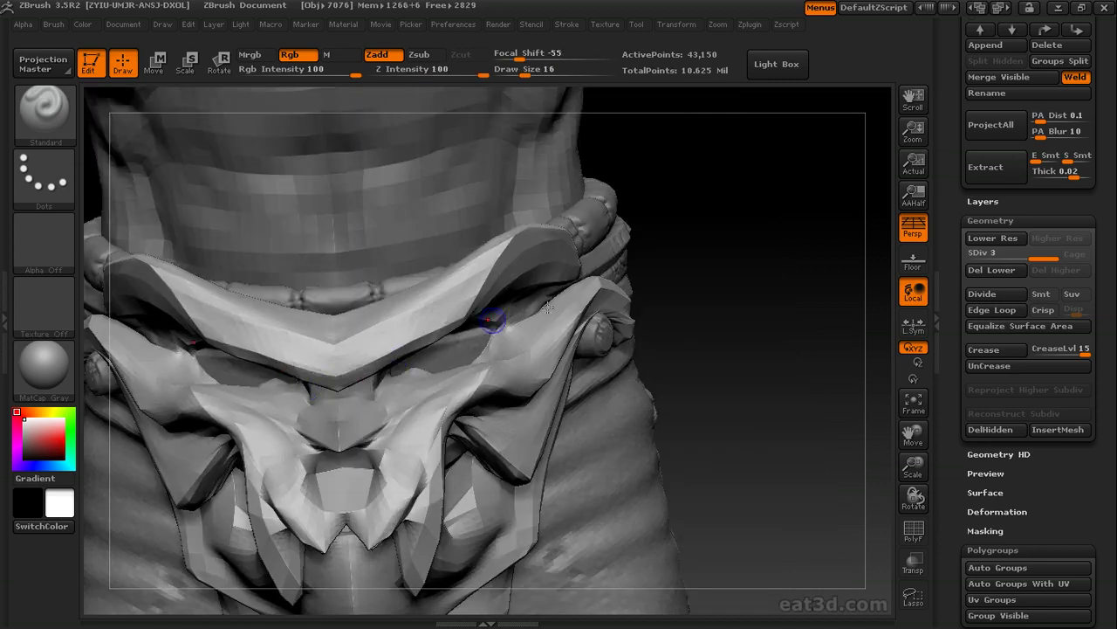
- Smooth the outer ends of the brow plate and the mask's fangs and side hooks
drag(716, 332, 689, 375)
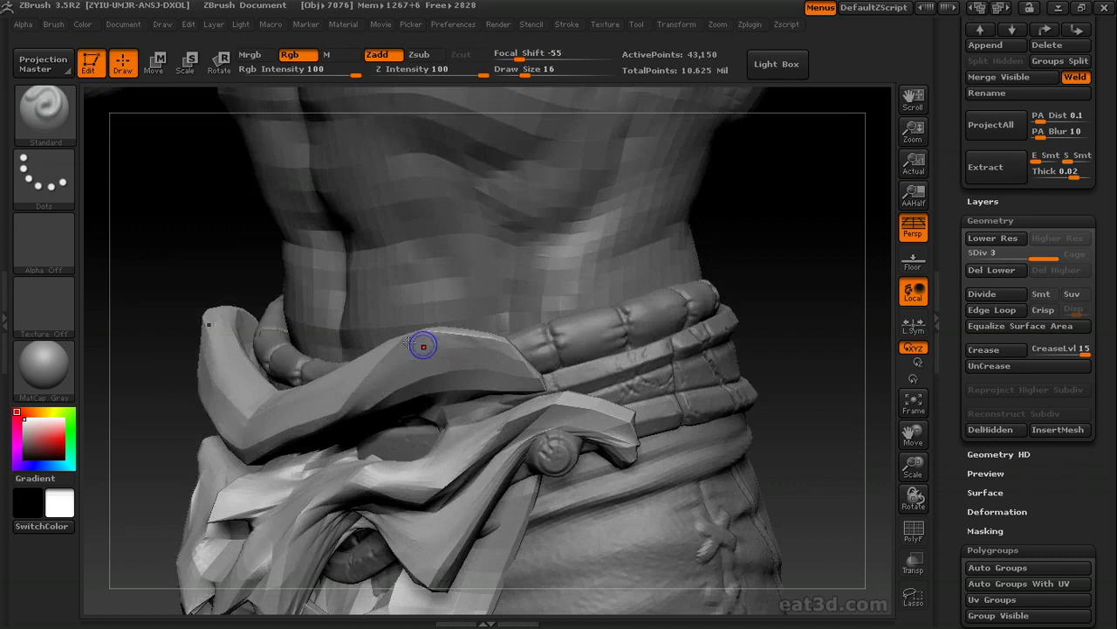
key(1)
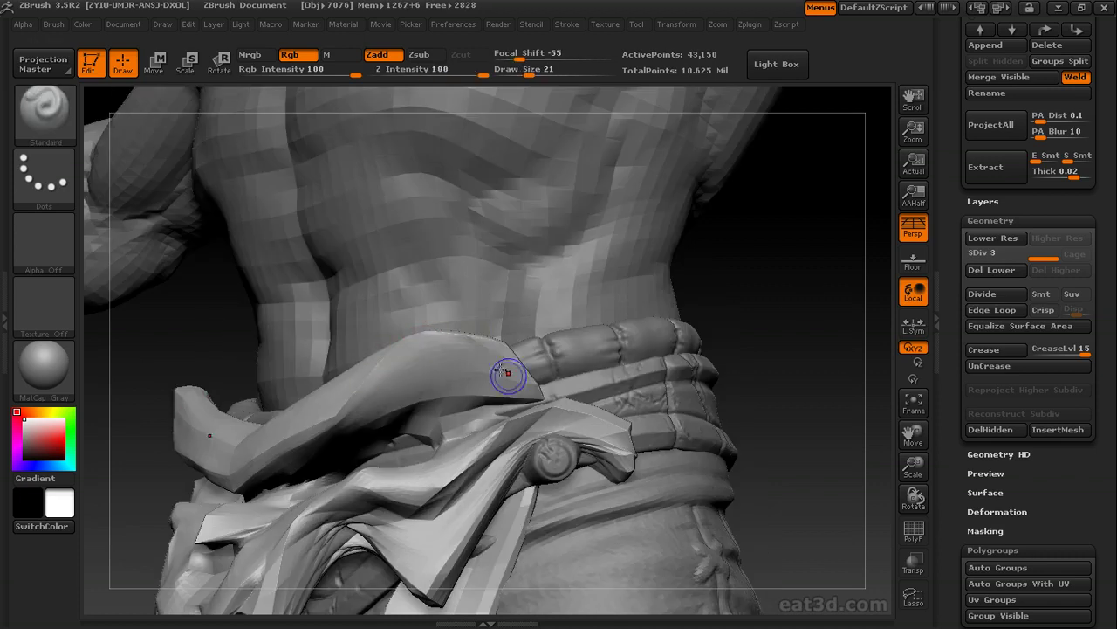
drag(514, 375, 346, 426)
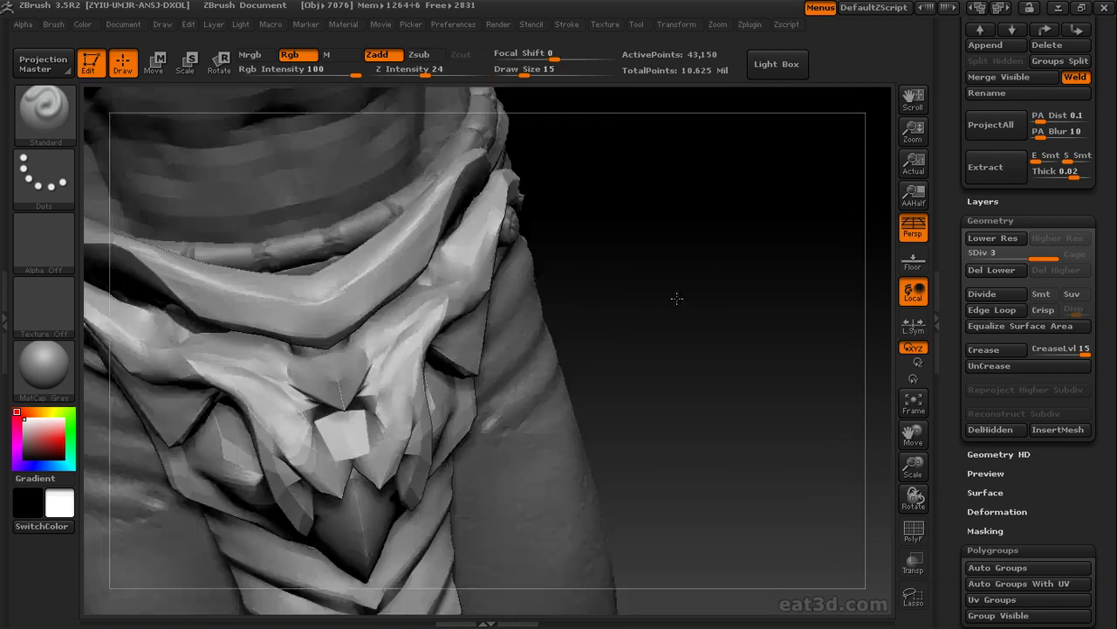
drag(673, 297, 300, 375)
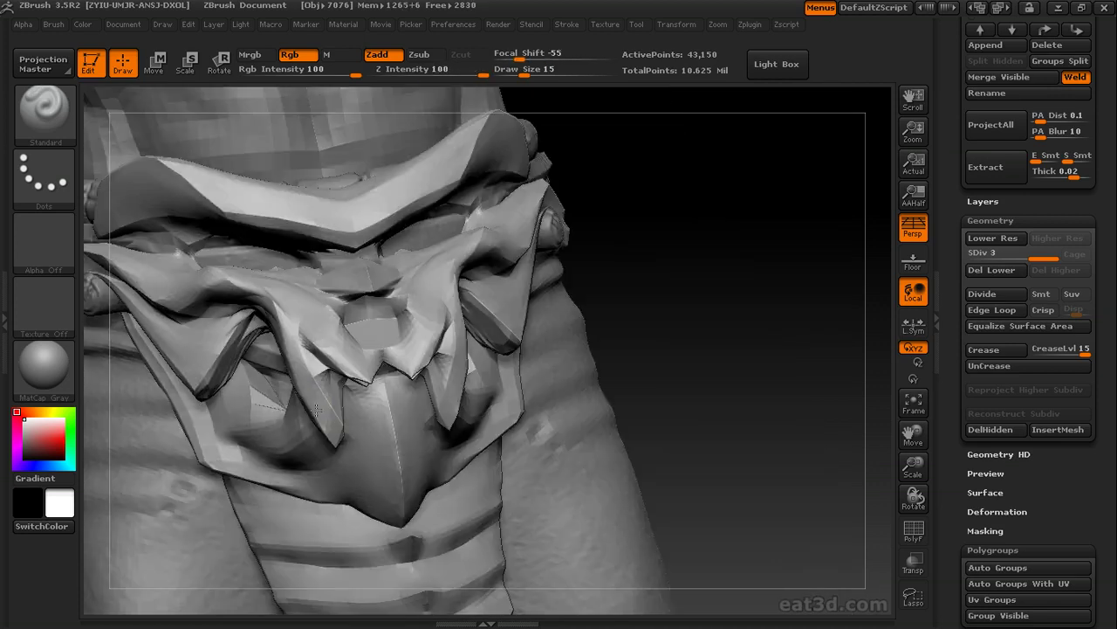
drag(654, 259, 281, 373)
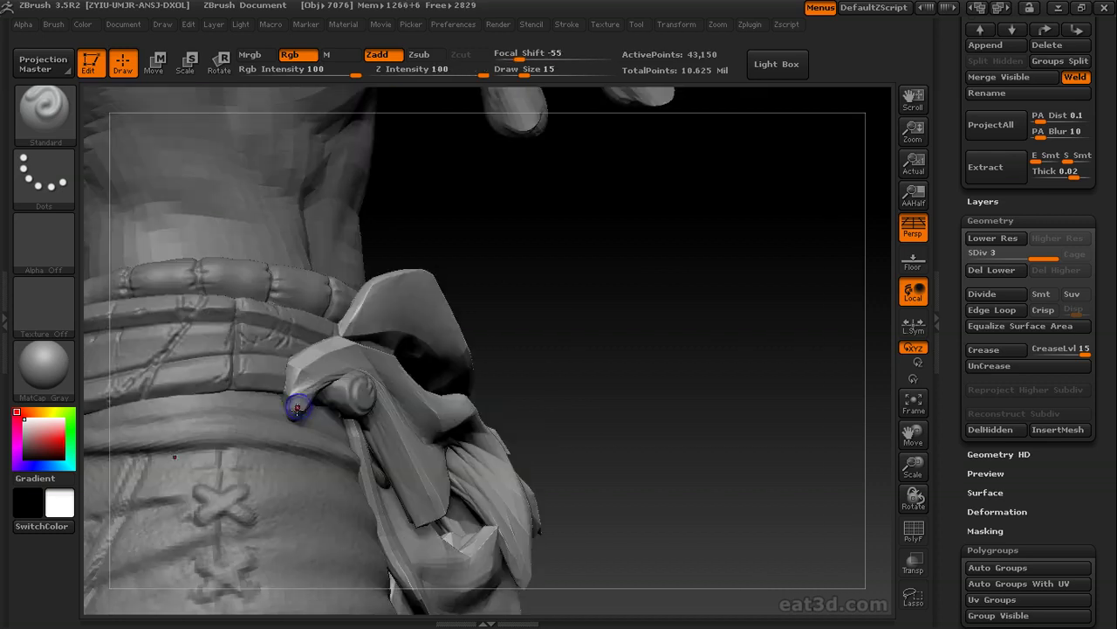
- Divide the front armor to subdivision level 5 and reduce the brush size for finer detail work
click(1006, 428)
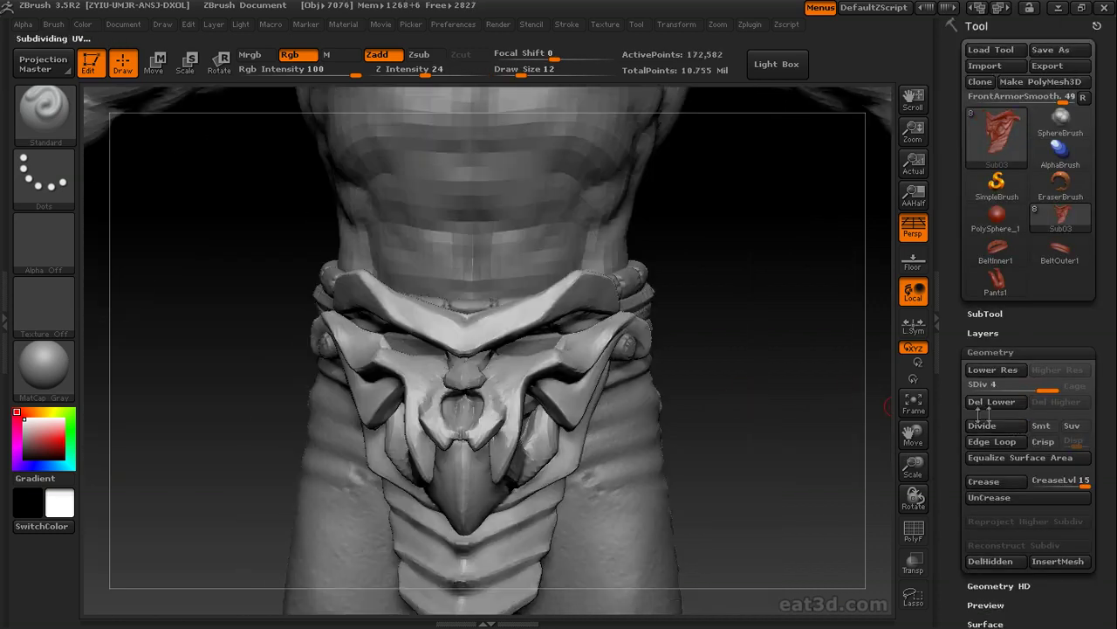
click(1005, 429)
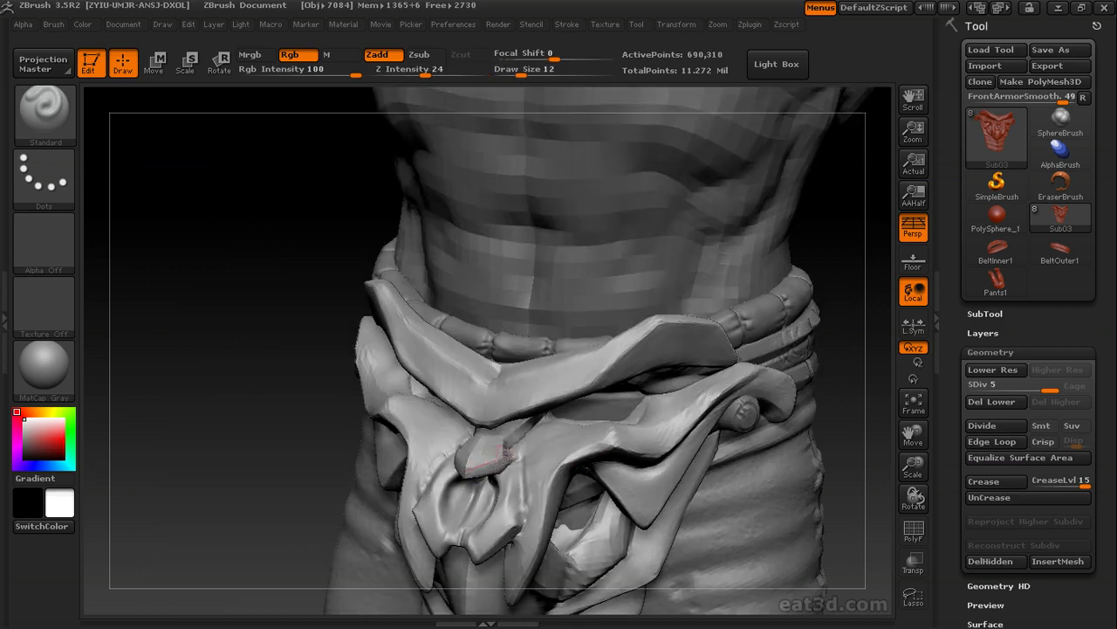
key([)
key([)
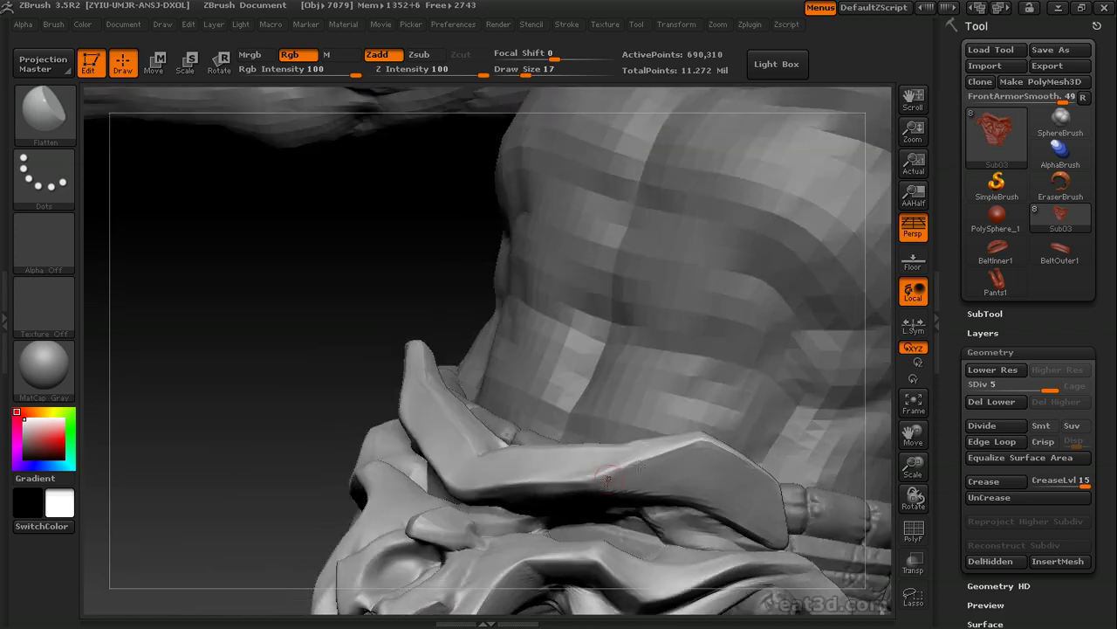
- Flatten the planes of the brow plate with the Flatten brush and show only the Sub03 subtool
drag(282, 472, 169, 454)
mouse_move(768, 393)
alt+mouse_down()
mouse_move(588, 387)
mouse_move(372, 423)
alt+mouse_up()
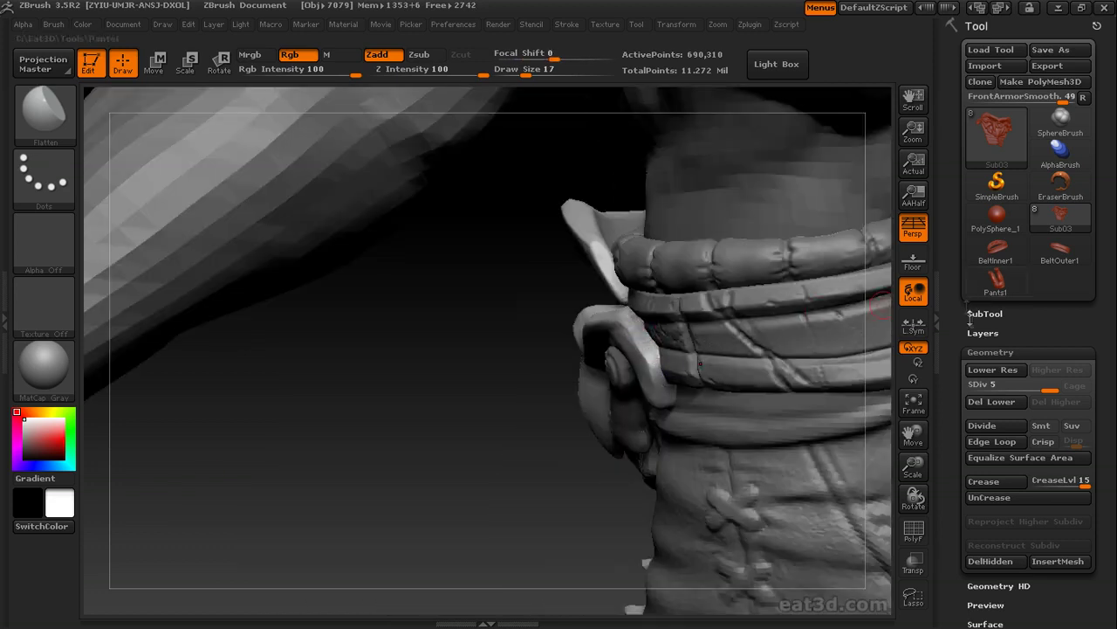
click(973, 314)
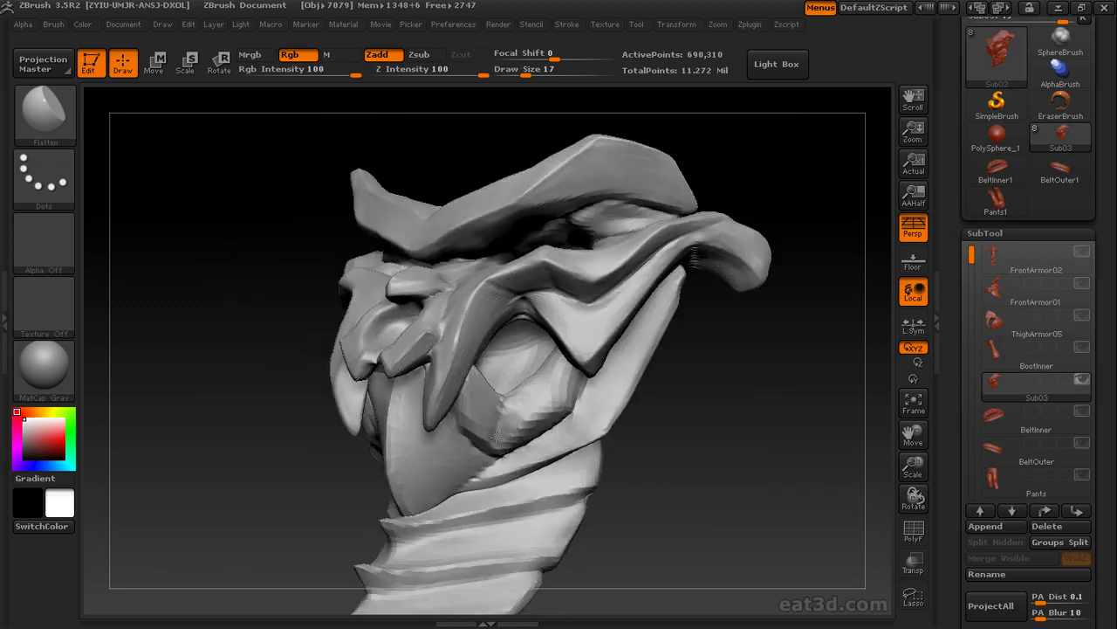
- Flatten and smooth the angular cheek plate and rim around the mask's eye opening
drag(718, 405, 676, 376)
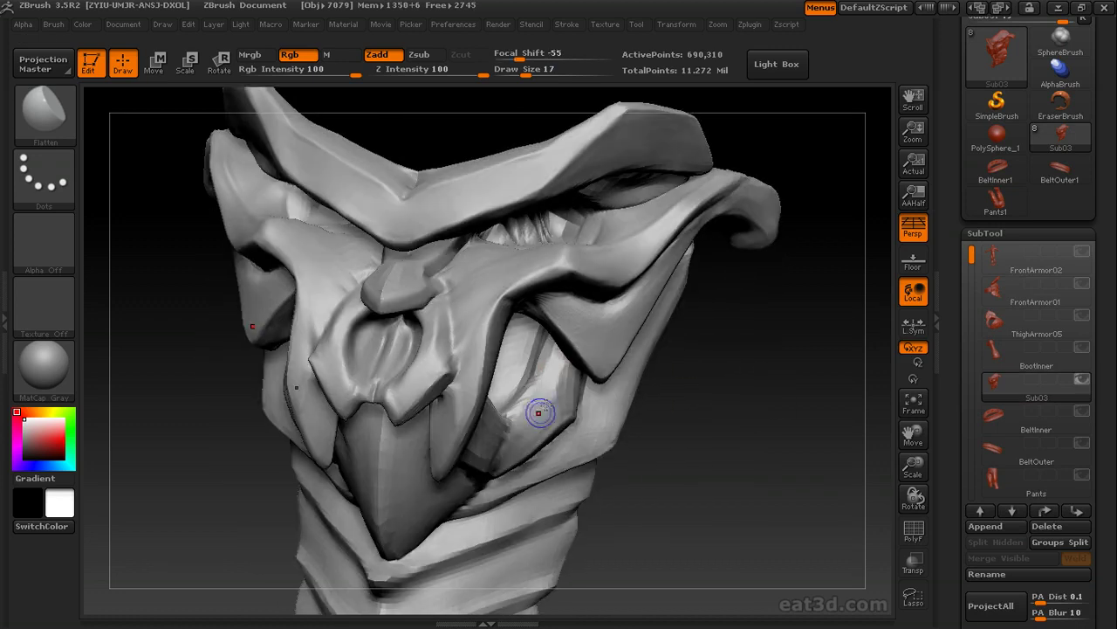
drag(539, 412, 586, 406)
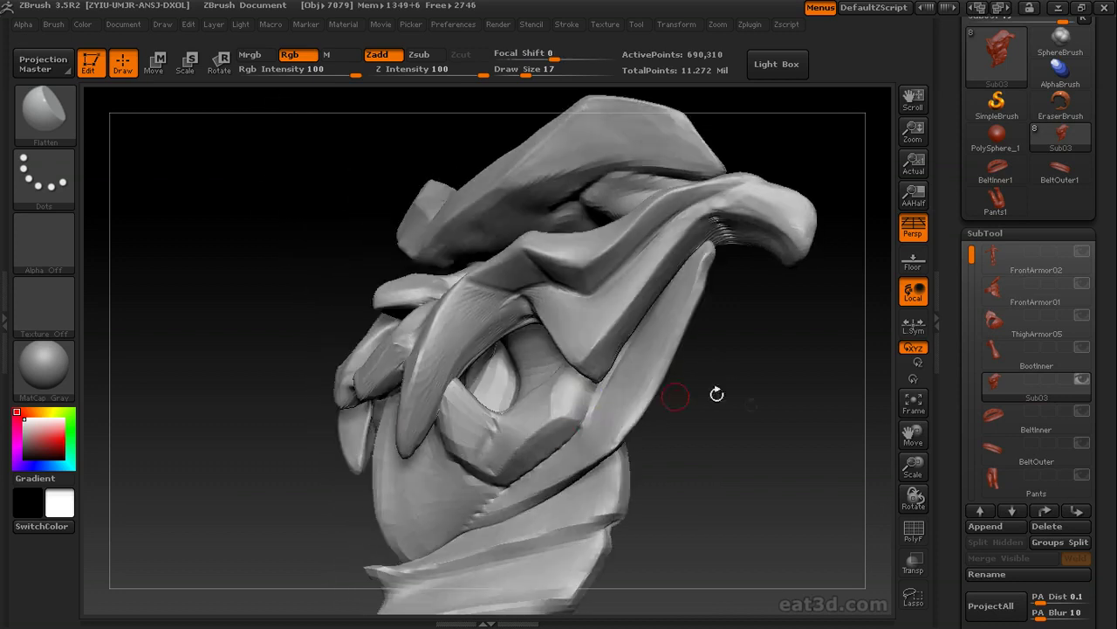
drag(716, 392, 579, 375)
drag(305, 428, 481, 409)
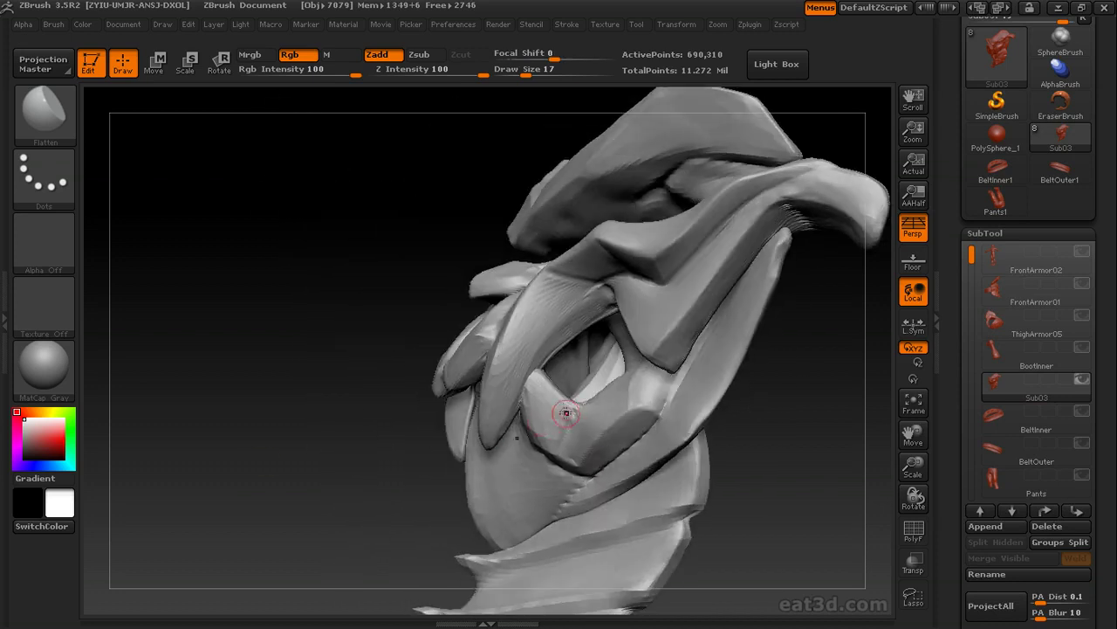
drag(563, 421, 534, 399)
drag(568, 450, 506, 406)
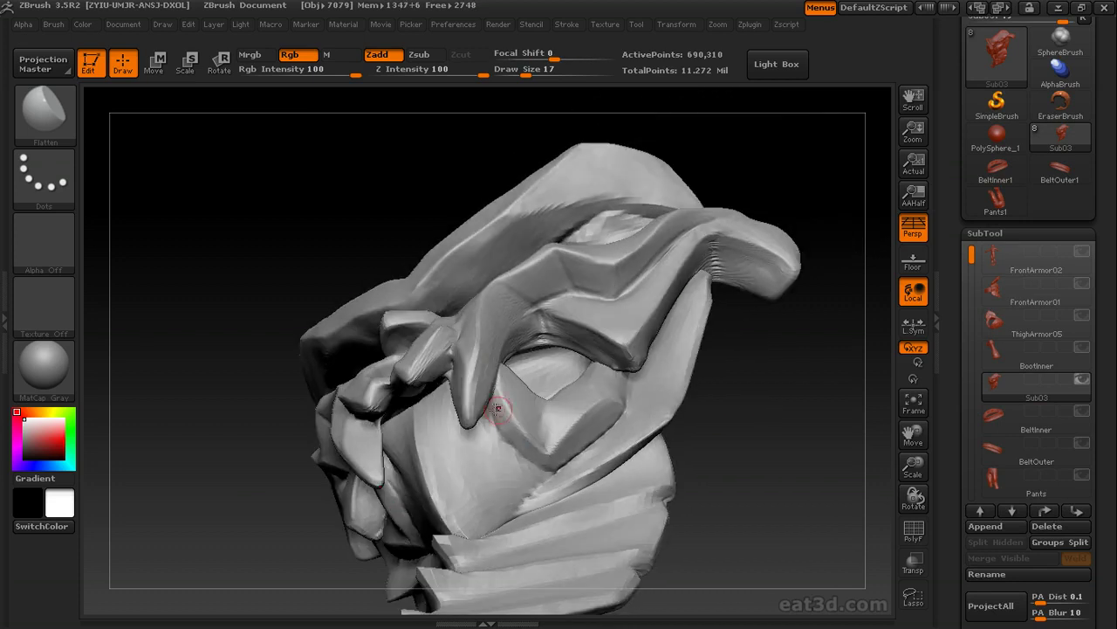
- Flatten the sides of the pointed jaw plate beneath the cheek with a larger Flatten brush
right_drag(498, 408, 547, 354)
key(bracketright)
right_drag(440, 400, 499, 426)
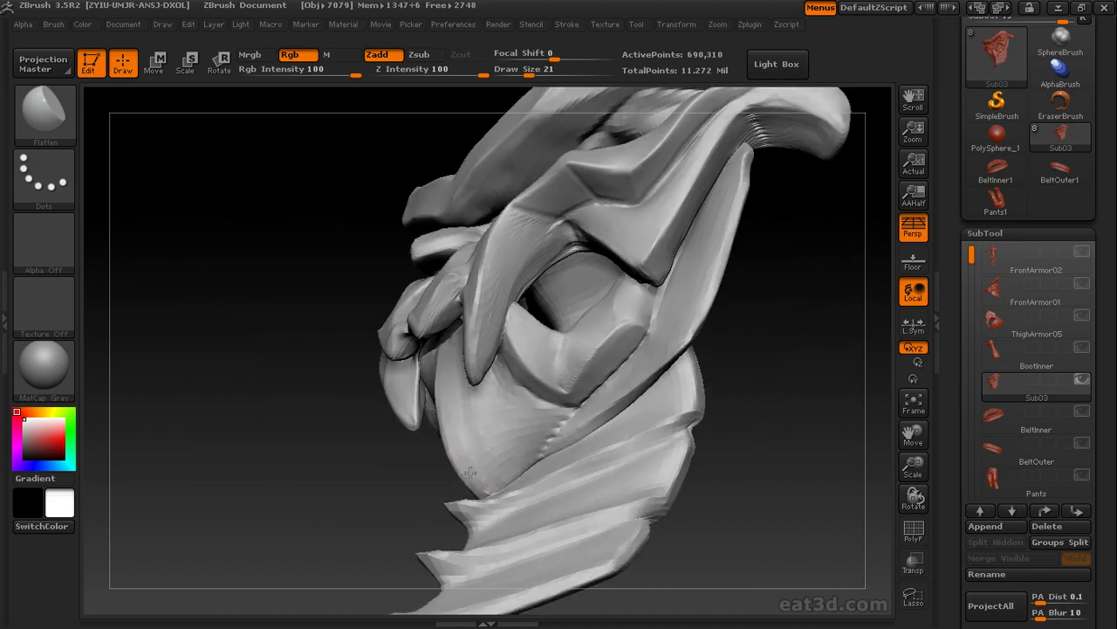
right_drag(493, 487, 557, 355)
drag(509, 463, 540, 379)
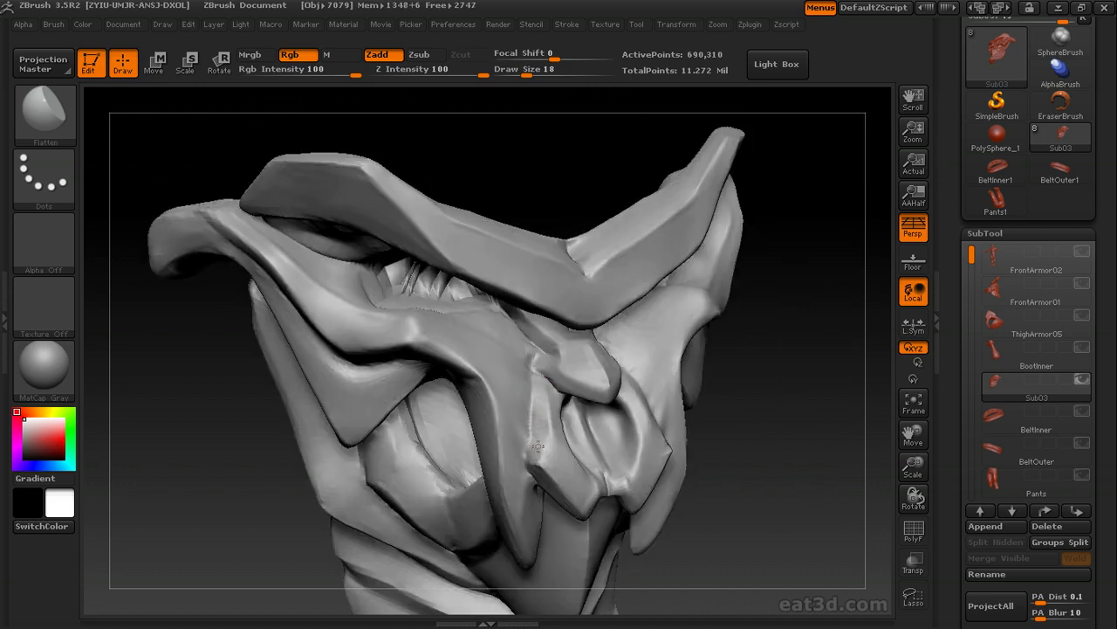
- Flatten the angular plates around the mask's nose cavity and upper teeth
mouse_move(538, 446)
mouse_down()
mouse_move(592, 419)
mouse_move(553, 402)
mouse_up()
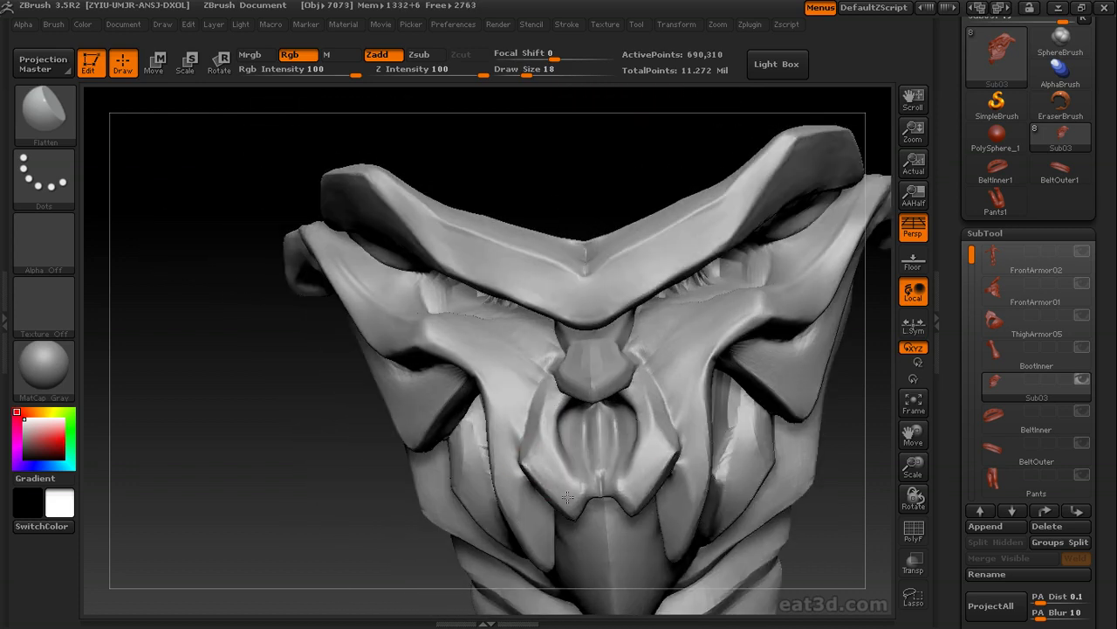
drag(568, 497, 608, 439)
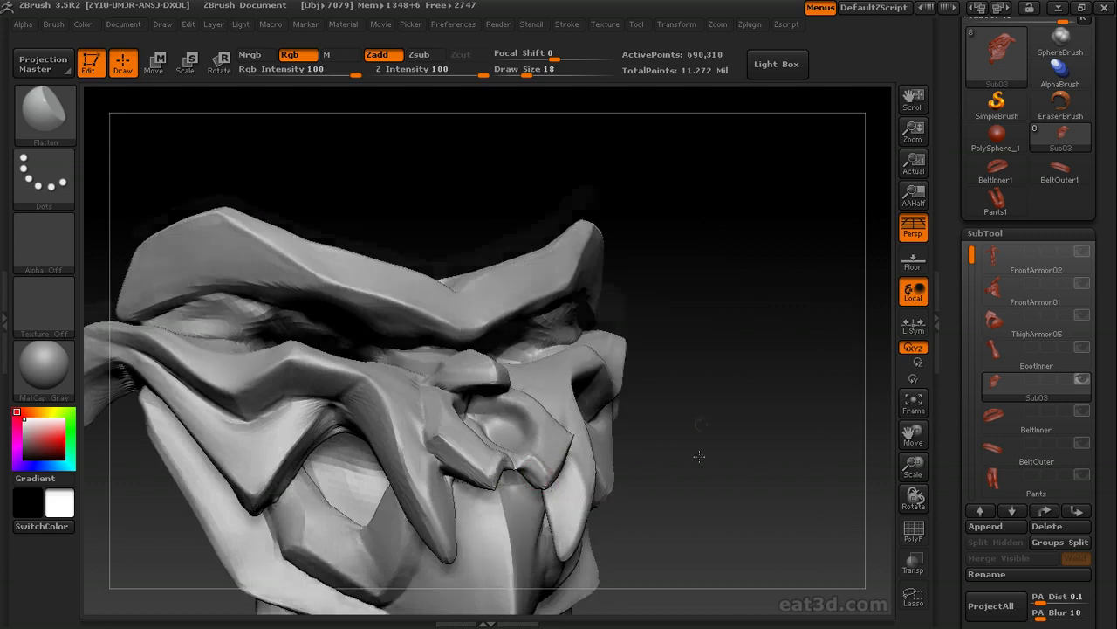
mouse_move(699, 455)
mouse_down()
mouse_move(755, 353)
mouse_move(503, 427)
mouse_up()
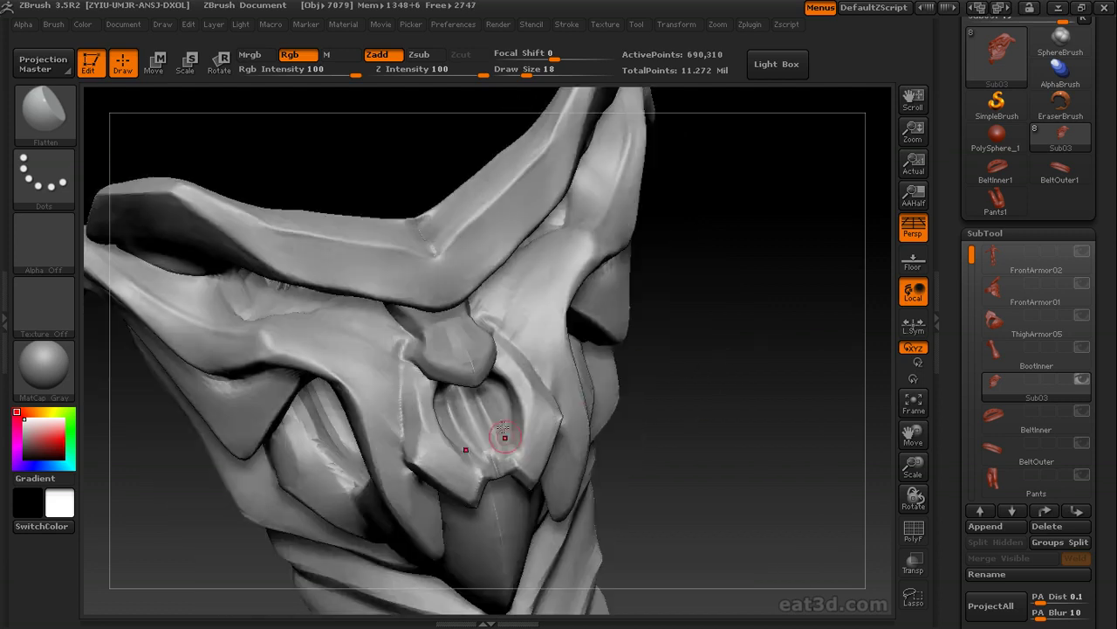
- Flatten the upper overlapping bands beneath the pointed jaw plate with the Flatten brush at draw size 18
drag(668, 377, 300, 406)
mouse_move(711, 456)
mouse_down()
mouse_move(428, 432)
mouse_move(417, 370)
mouse_move(442, 393)
mouse_move(491, 371)
mouse_up()
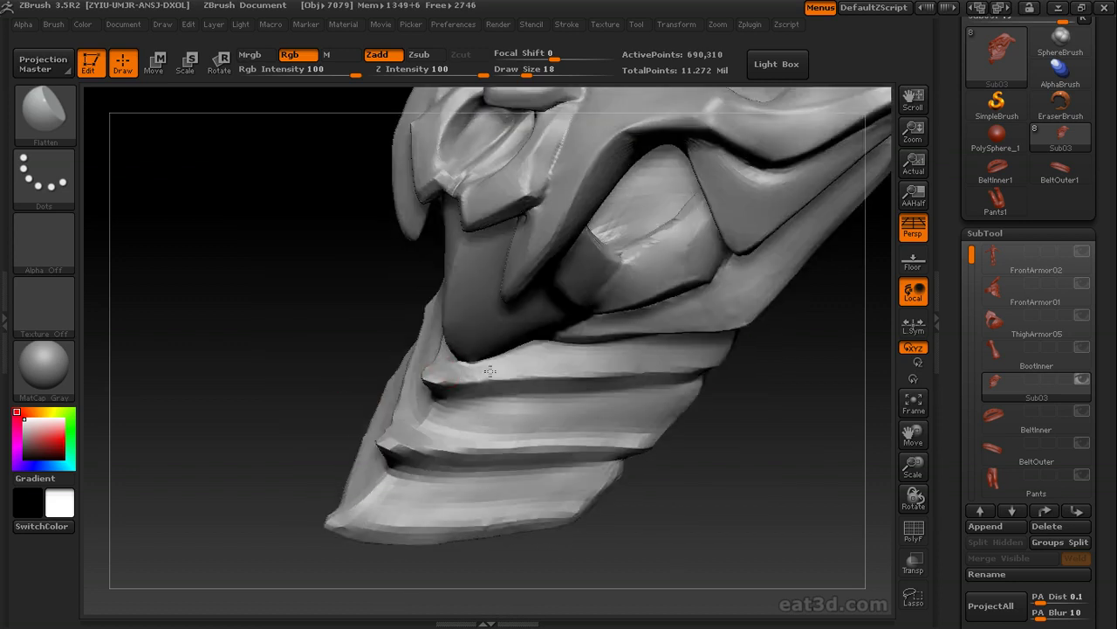
mouse_move(773, 379)
mouse_down()
mouse_move(815, 367)
mouse_move(696, 377)
mouse_move(579, 364)
mouse_up()
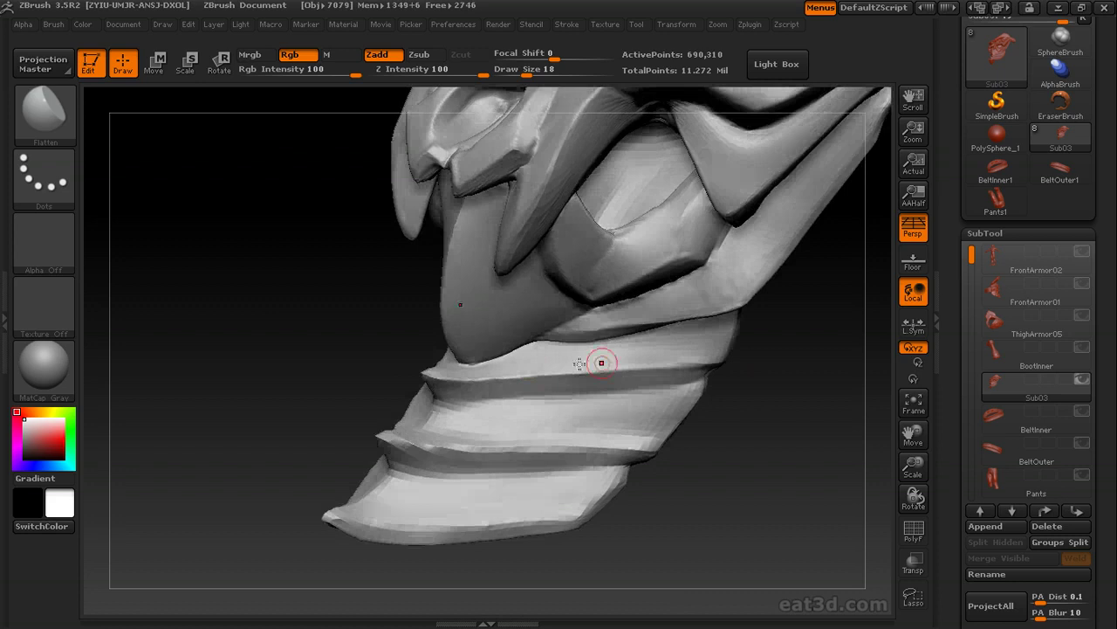
drag(698, 353, 559, 345)
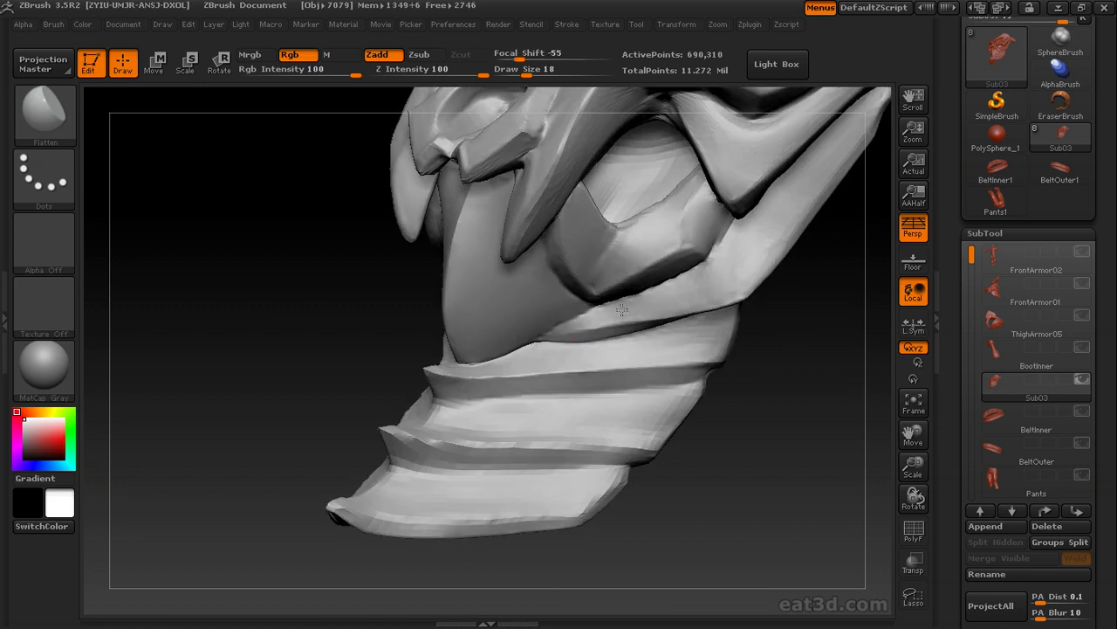
mouse_move(622, 310)
mouse_down()
mouse_move(682, 350)
mouse_move(777, 349)
mouse_move(511, 401)
mouse_up()
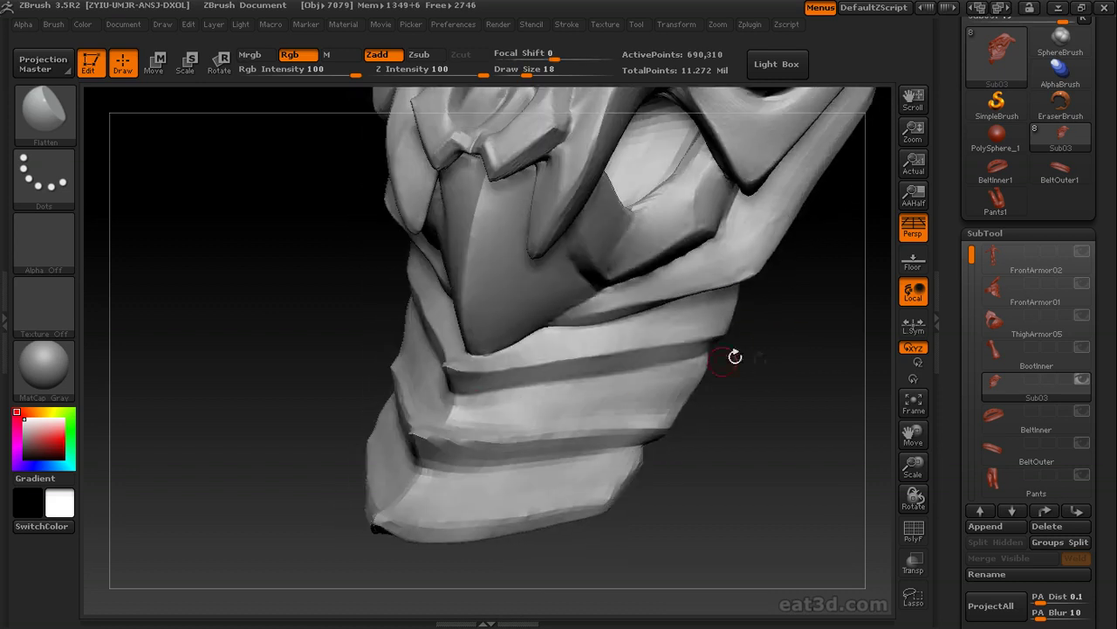
mouse_move(735, 356)
mouse_down()
mouse_move(756, 367)
mouse_move(427, 420)
mouse_move(637, 364)
mouse_move(781, 369)
mouse_move(532, 399)
mouse_up()
mouse_move(630, 375)
mouse_down()
mouse_move(768, 382)
mouse_move(411, 379)
mouse_move(567, 375)
mouse_move(444, 381)
mouse_move(564, 363)
mouse_up()
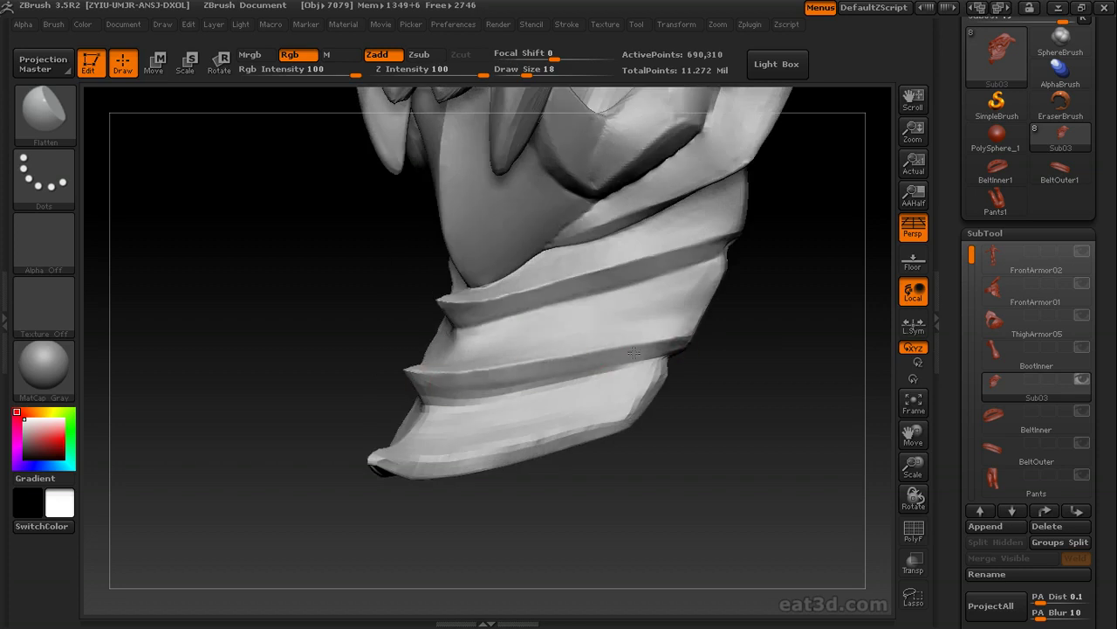
- Flatten and smooth the lowest band and sharpen its centre ridge and bottom rim
mouse_move(733, 350)
mouse_down()
mouse_move(701, 347)
mouse_move(739, 365)
mouse_up()
drag(463, 382, 559, 367)
drag(748, 347, 624, 366)
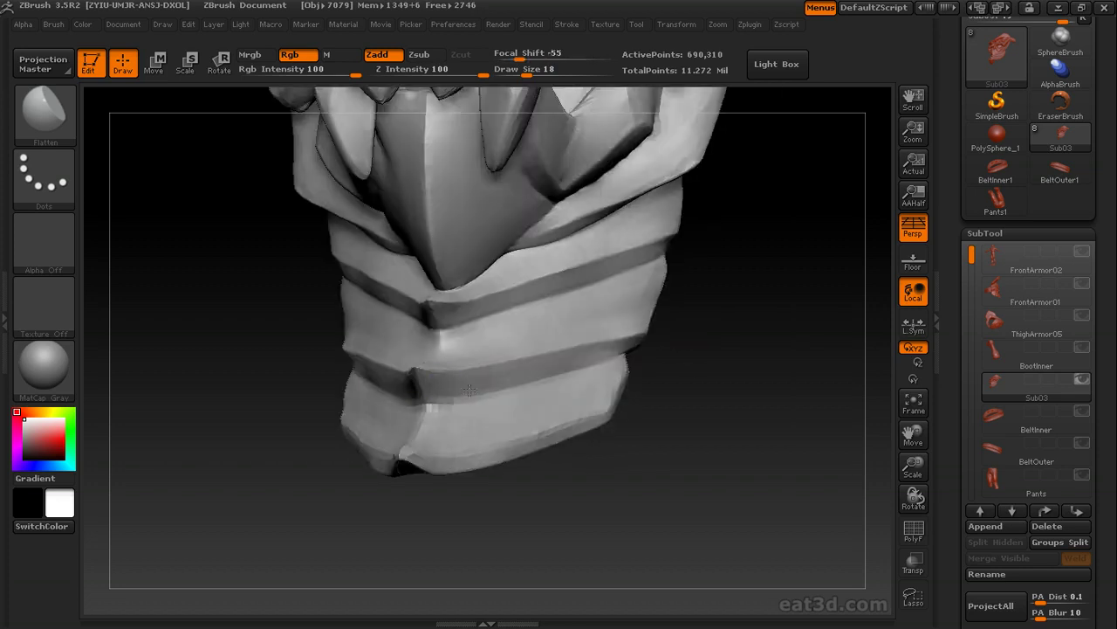
drag(706, 369, 698, 310)
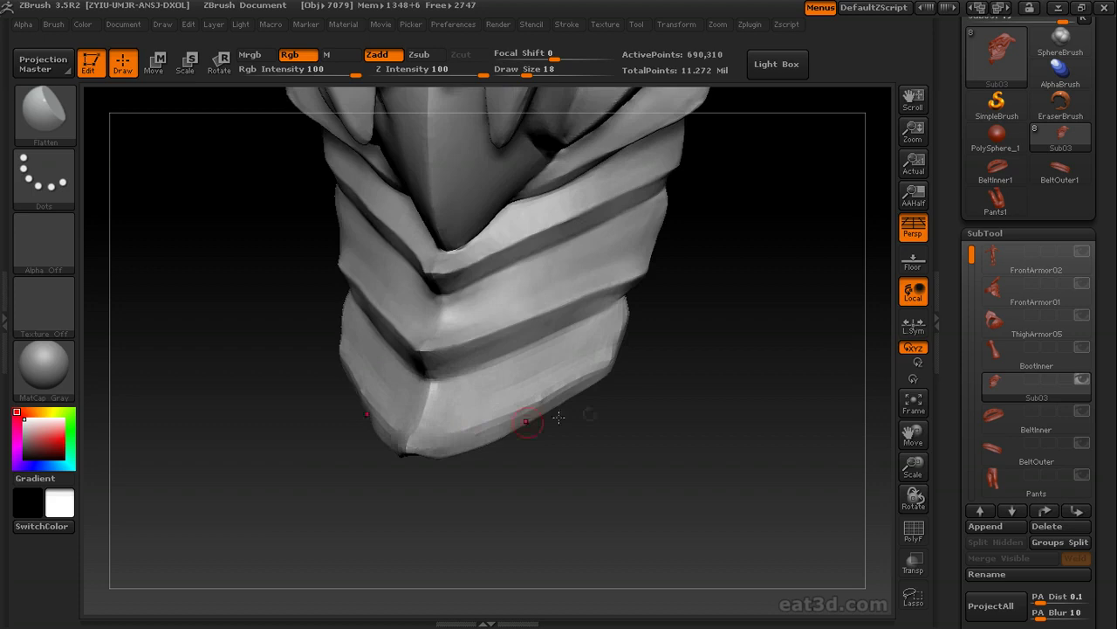
drag(526, 422, 500, 391)
drag(619, 350, 450, 448)
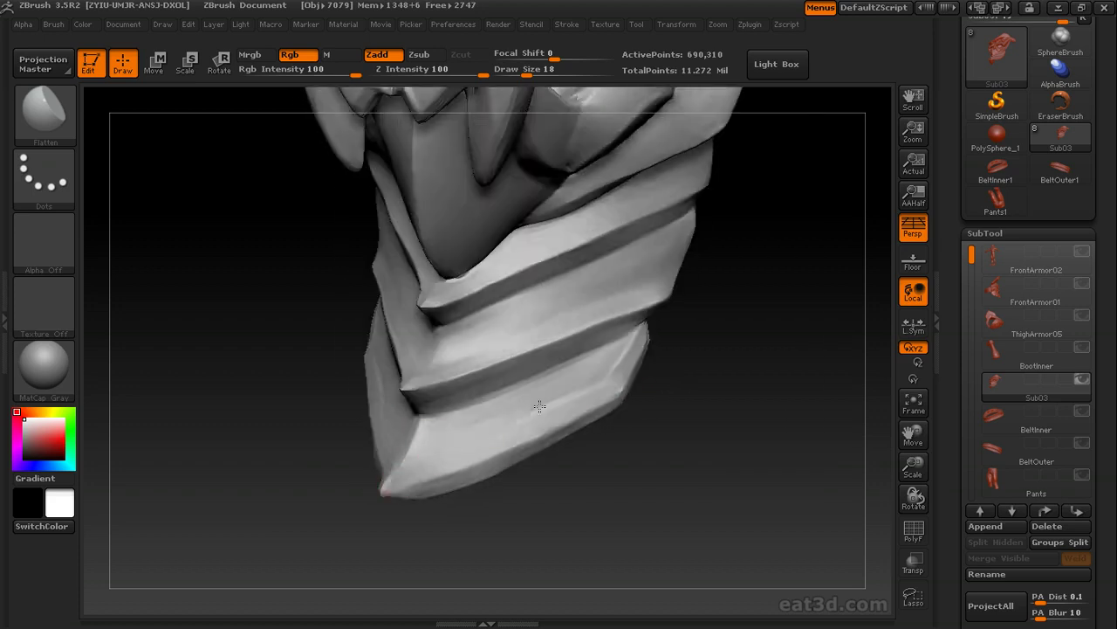
drag(540, 406, 628, 350)
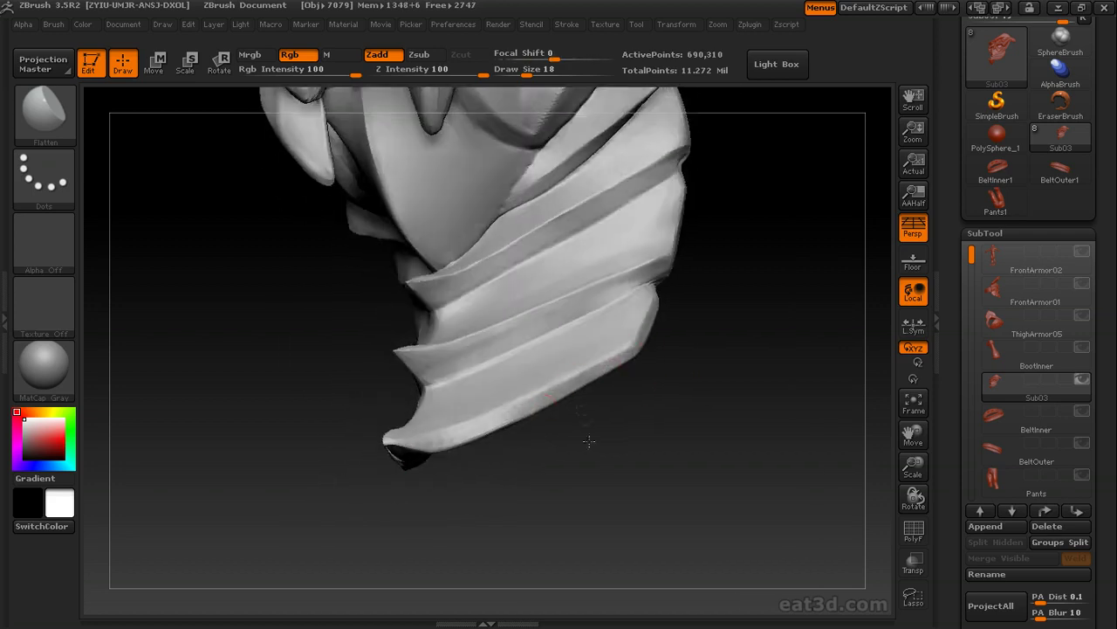
mouse_move(726, 342)
shift+mouse_down()
mouse_move(705, 334)
mouse_move(655, 362)
mouse_move(572, 380)
mouse_move(711, 332)
mouse_move(668, 388)
mouse_move(689, 358)
shift+mouse_up()
- Pick the Standard brush and subdivide the skull armor mesh to subdivision level 6
key(b)
key(s)
key(t)
drag(514, 381, 586, 374)
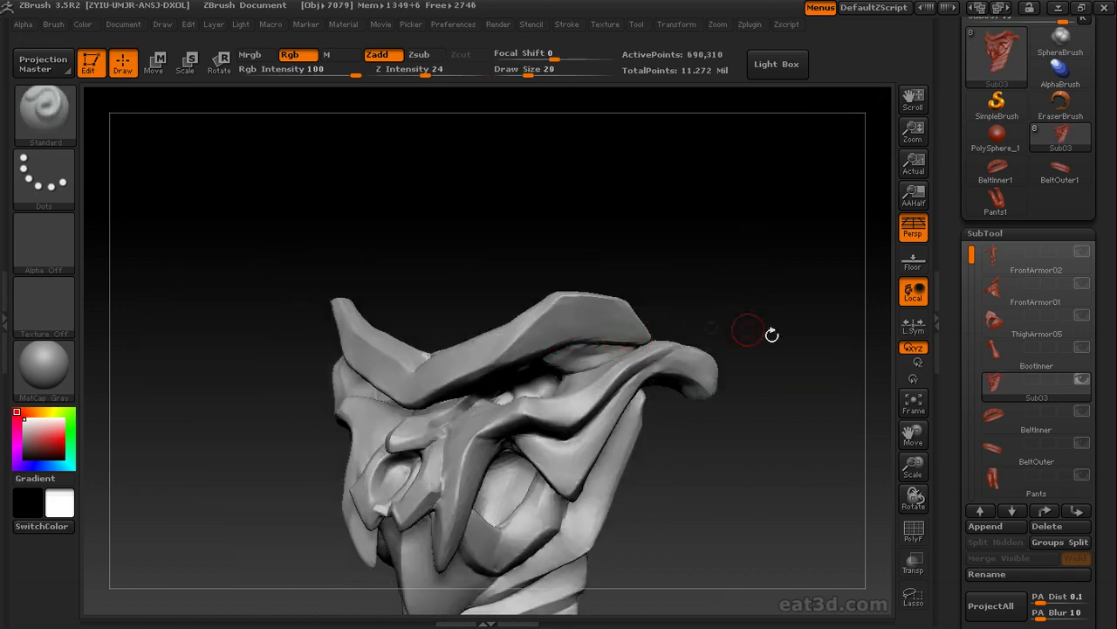
mouse_move(774, 332)
mouse_down()
mouse_move(834, 549)
mouse_move(845, 548)
mouse_up()
drag(955, 423, 953, 403)
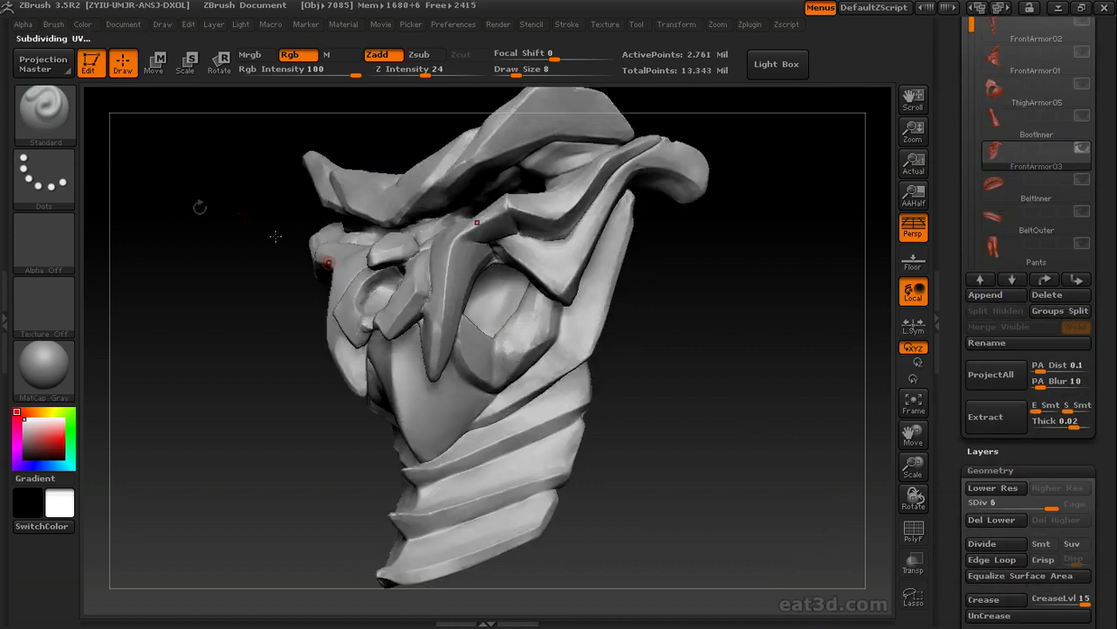
- Carve creases beneath the overlapping lower bands with the Slash3 brush at Z Intensity 41 and draw size 8
key(b)
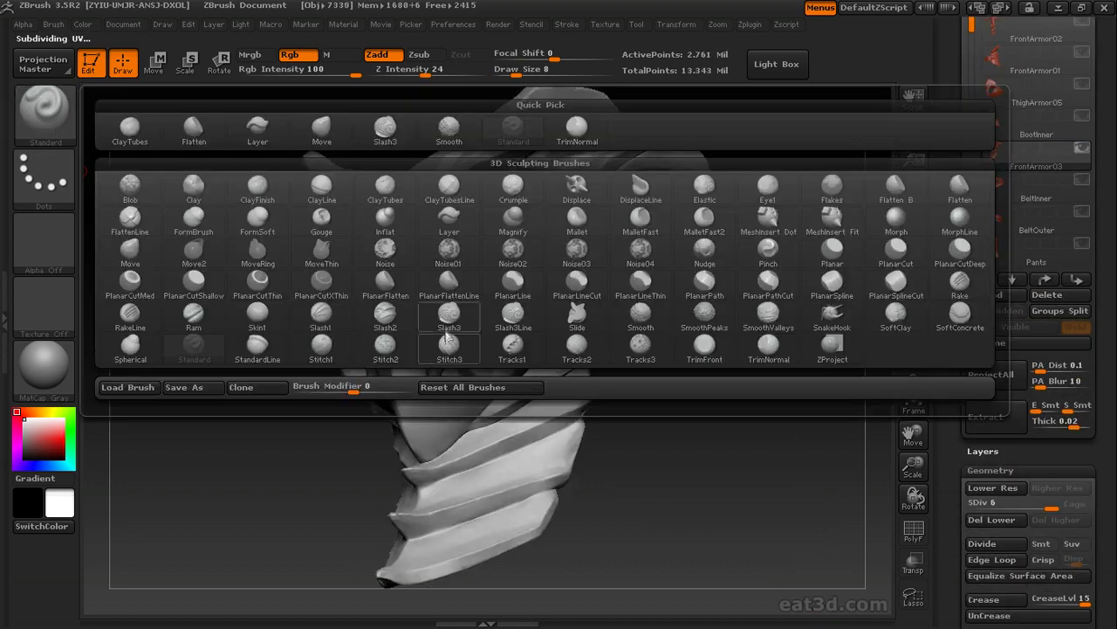
key(s)
key(l)
drag(703, 404, 647, 321)
drag(454, 70, 373, 68)
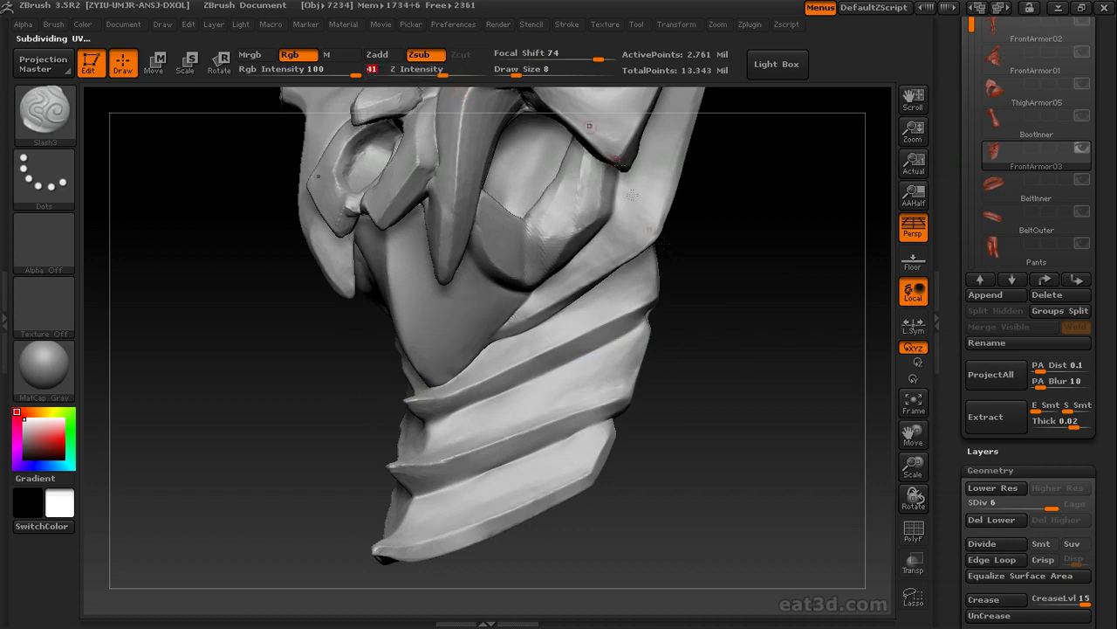
drag(724, 301, 780, 308)
drag(491, 408, 443, 421)
drag(711, 316, 698, 316)
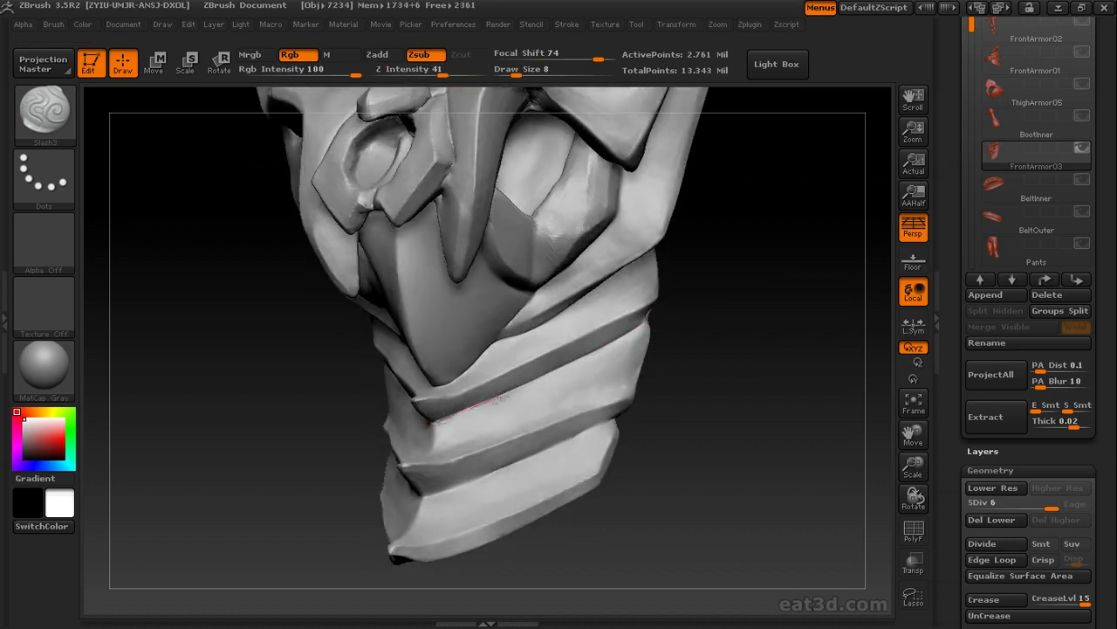
drag(498, 398, 443, 426)
drag(661, 322, 469, 437)
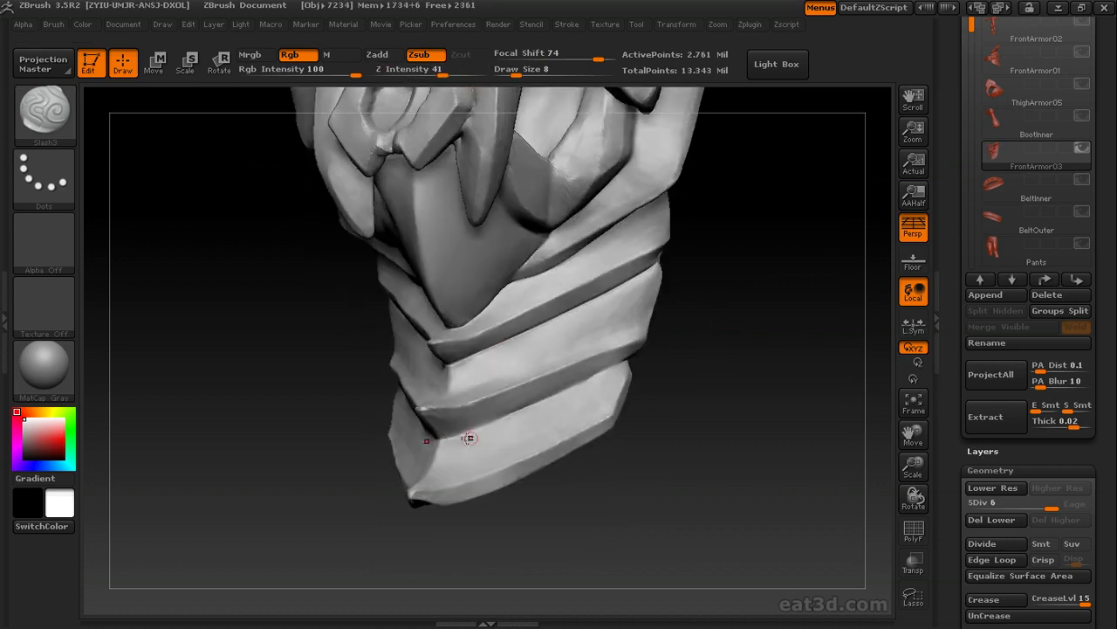
drag(619, 365, 638, 357)
drag(653, 357, 615, 362)
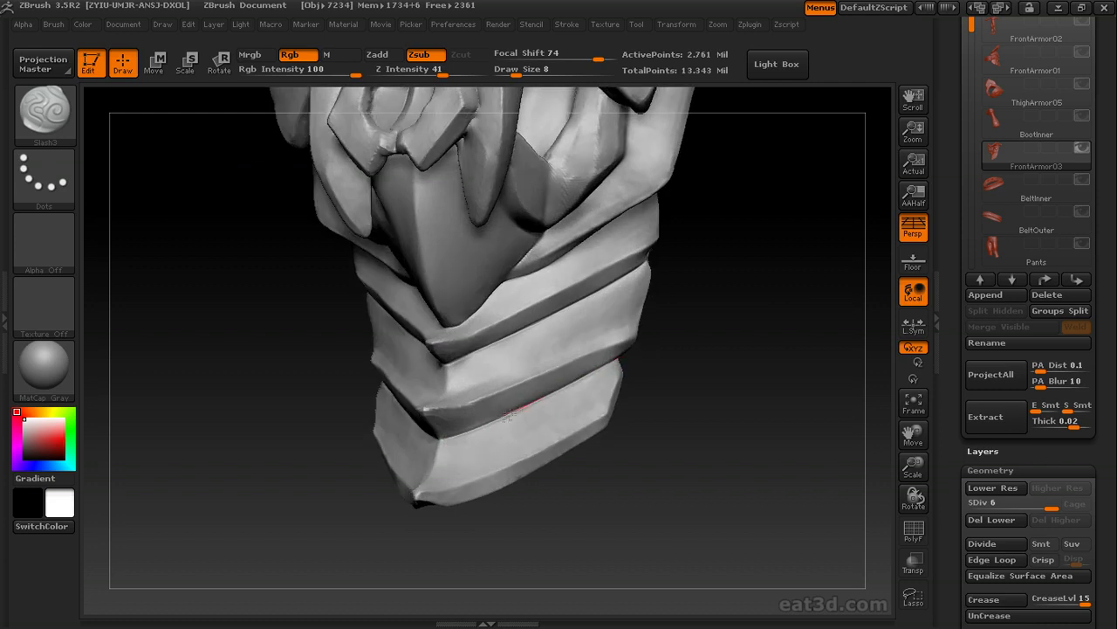
- Cut seam lines along the plates beside the nose cavity and down across the angular cheek ridge with Slash3
alt+drag(686, 352, 749, 440)
drag(740, 391, 803, 384)
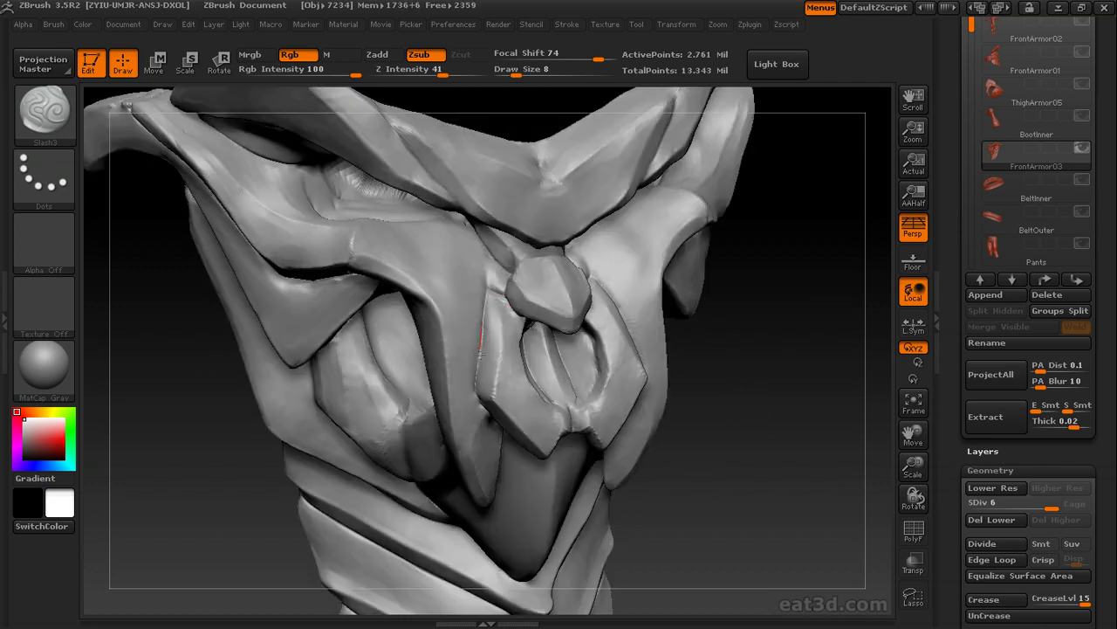
drag(792, 278, 478, 334)
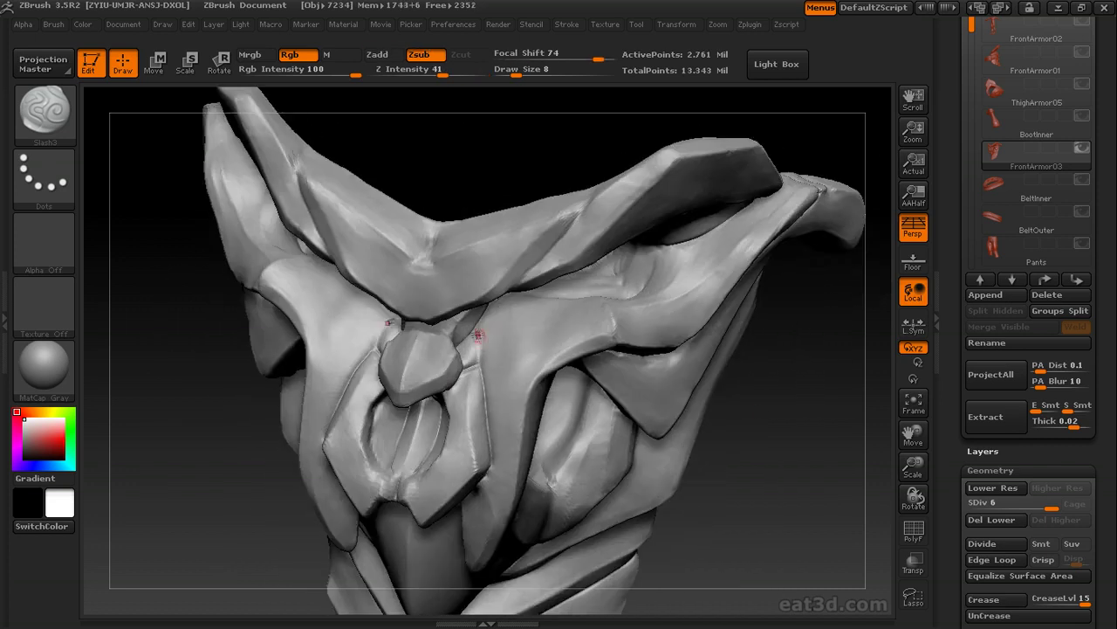
drag(798, 370, 522, 310)
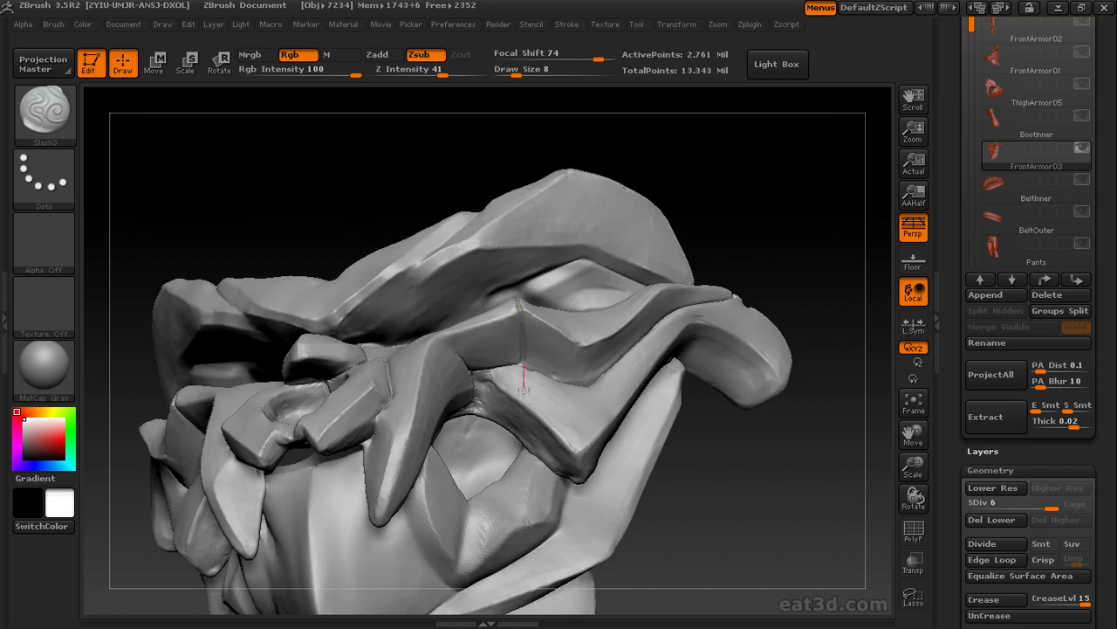
drag(524, 390, 566, 377)
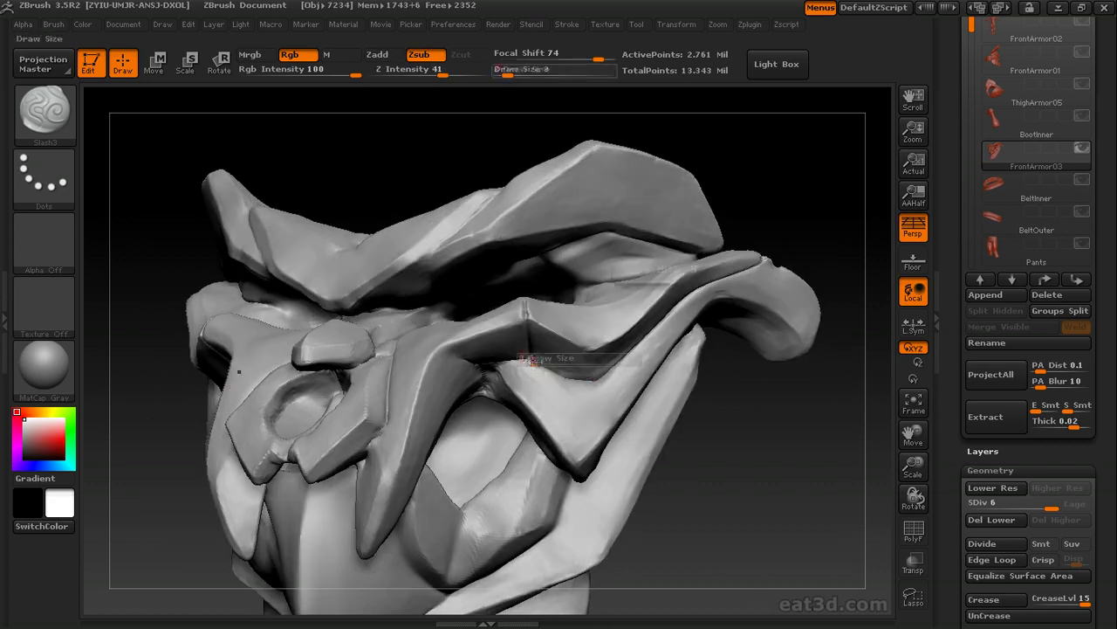
- Carve diagonal grooves into the brow plate with the Slash3 brush at draw size 14
mouse_move(760, 420)
mouse_down()
mouse_move(728, 384)
mouse_move(758, 472)
mouse_move(752, 491)
mouse_up()
key(bracketleft)
drag(571, 288, 536, 331)
drag(768, 437, 730, 412)
key(bracketright)
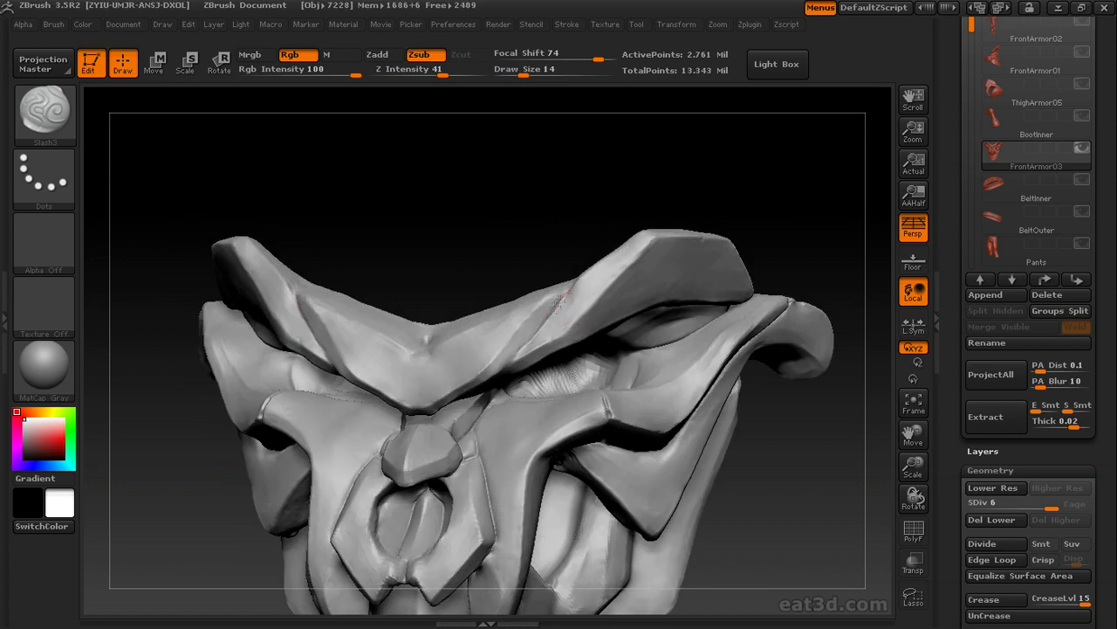
mouse_move(502, 373)
mouse_down()
mouse_move(222, 539)
mouse_move(743, 352)
mouse_move(743, 394)
mouse_move(707, 419)
mouse_move(524, 376)
mouse_move(498, 404)
mouse_move(673, 405)
mouse_move(711, 357)
mouse_move(715, 414)
mouse_move(699, 395)
mouse_up()
- Carve a vertical groove into the plate beside the nose and a seam across the cheek corner at draw size 10
drag(539, 355, 515, 341)
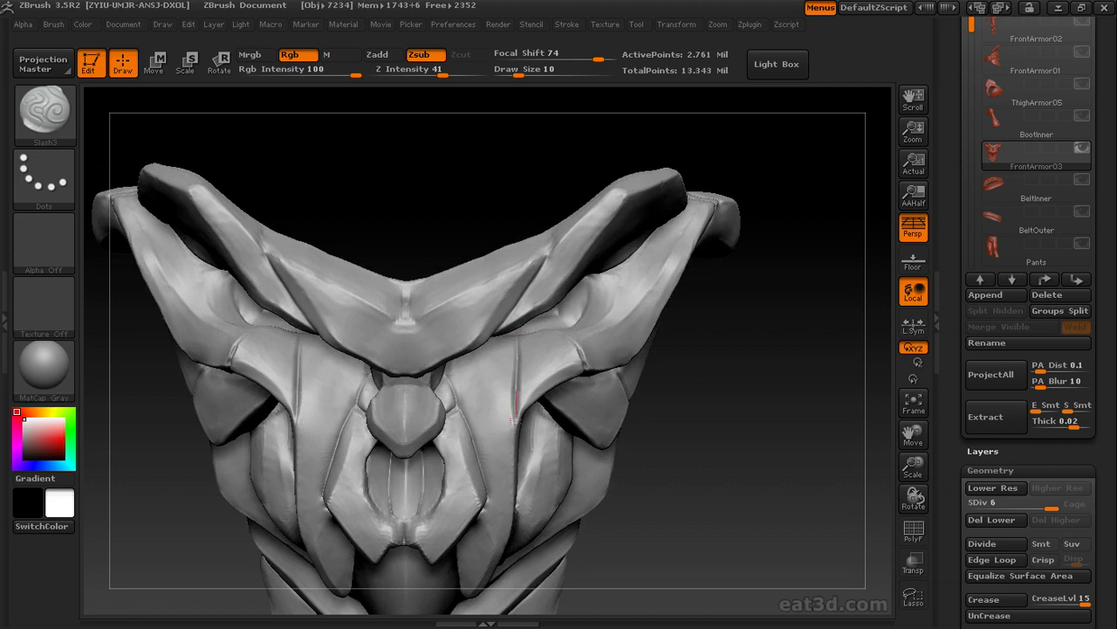
mouse_move(516, 419)
mouse_down()
mouse_move(471, 382)
mouse_move(518, 417)
mouse_up()
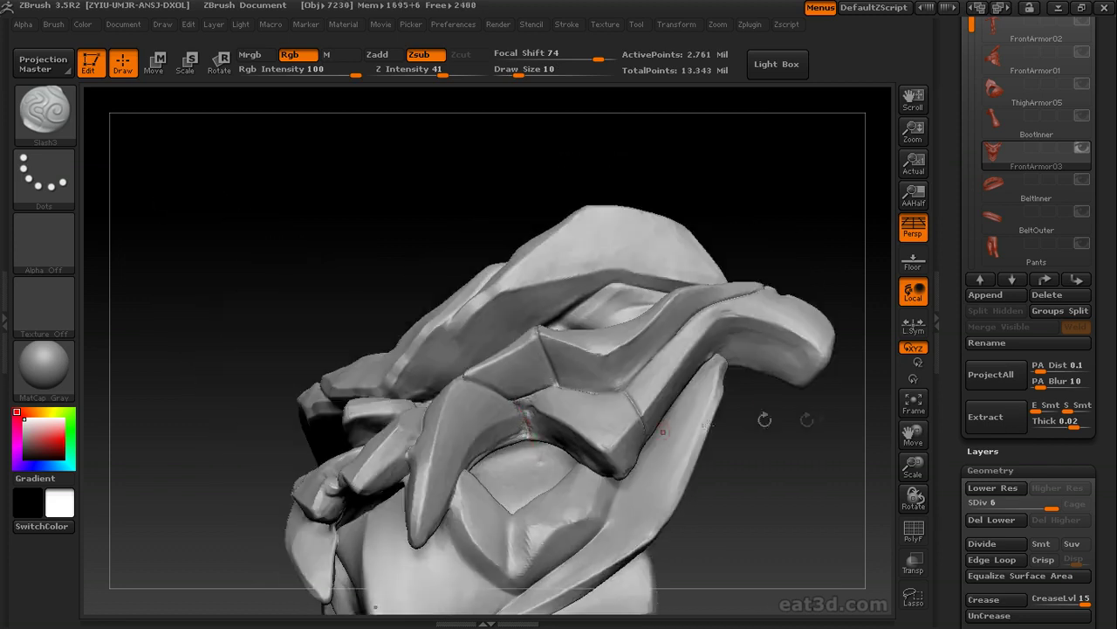
drag(663, 431, 717, 347)
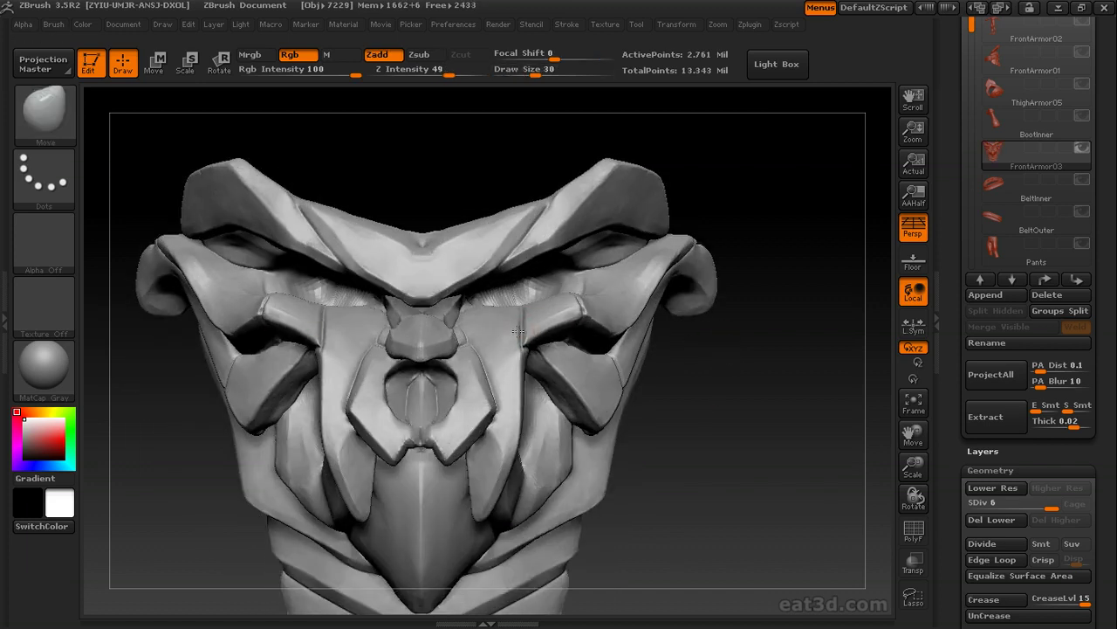
- Adjust the plate beside the nose with the Move brush at draw size 30 and switch to the Standard brush
drag(518, 332, 530, 311)
key(s)
key(b)
key(s)
key(t)
mouse_move(703, 331)
mouse_down()
mouse_move(724, 349)
mouse_move(724, 306)
mouse_move(740, 365)
mouse_move(694, 344)
mouse_up()
- Carve lengthwise grooves into the pointed jaw plate beneath the nose with the Slash3 brush at draw size 6
key(b)
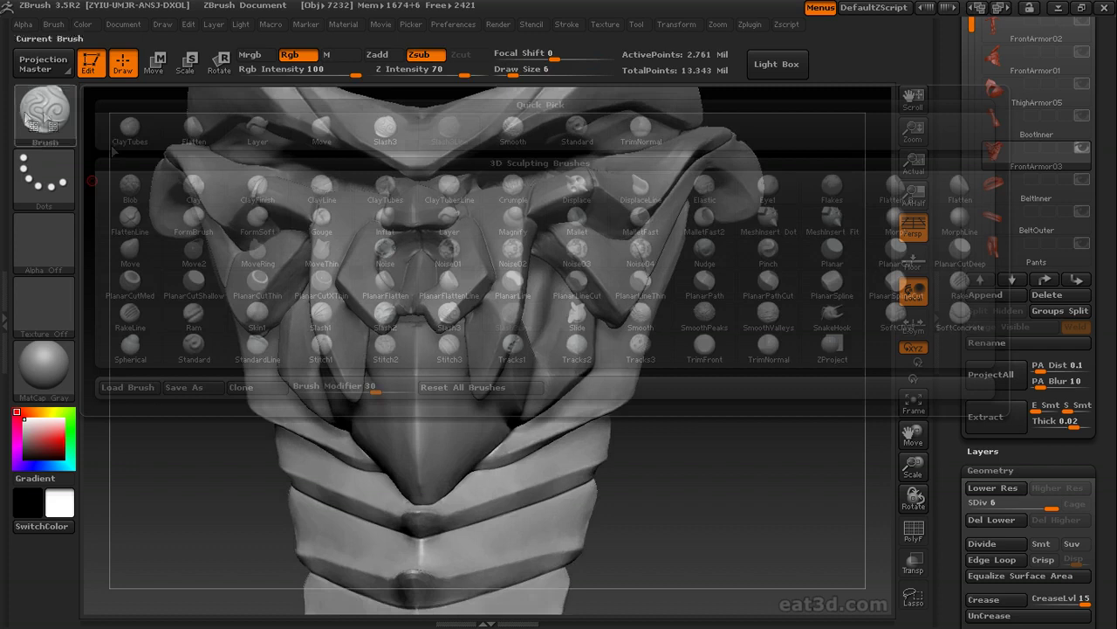
key(s)
key(3)
drag(761, 433, 709, 395)
drag(447, 331, 493, 303)
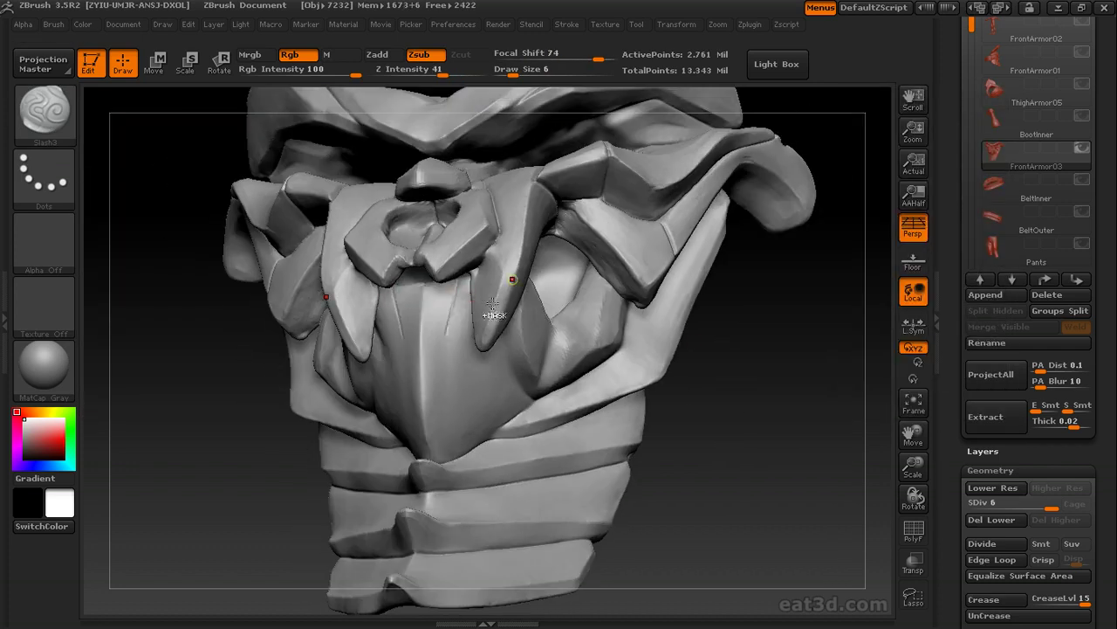
drag(744, 365, 439, 302)
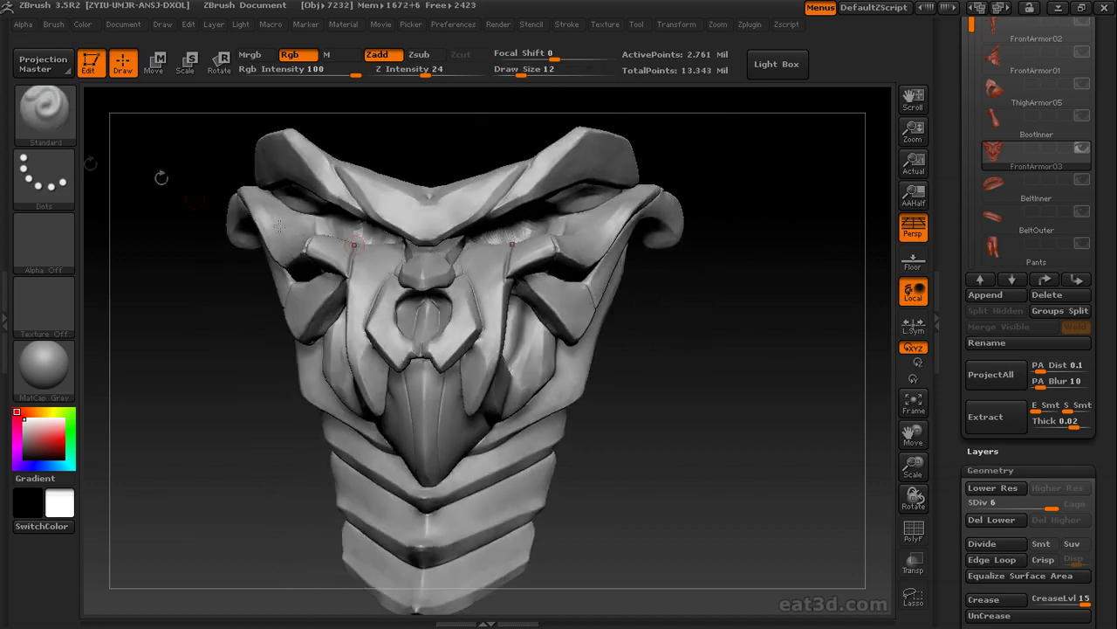
- Set the Standard brush to the FreeHand stroke with draw size 5
click(45, 179)
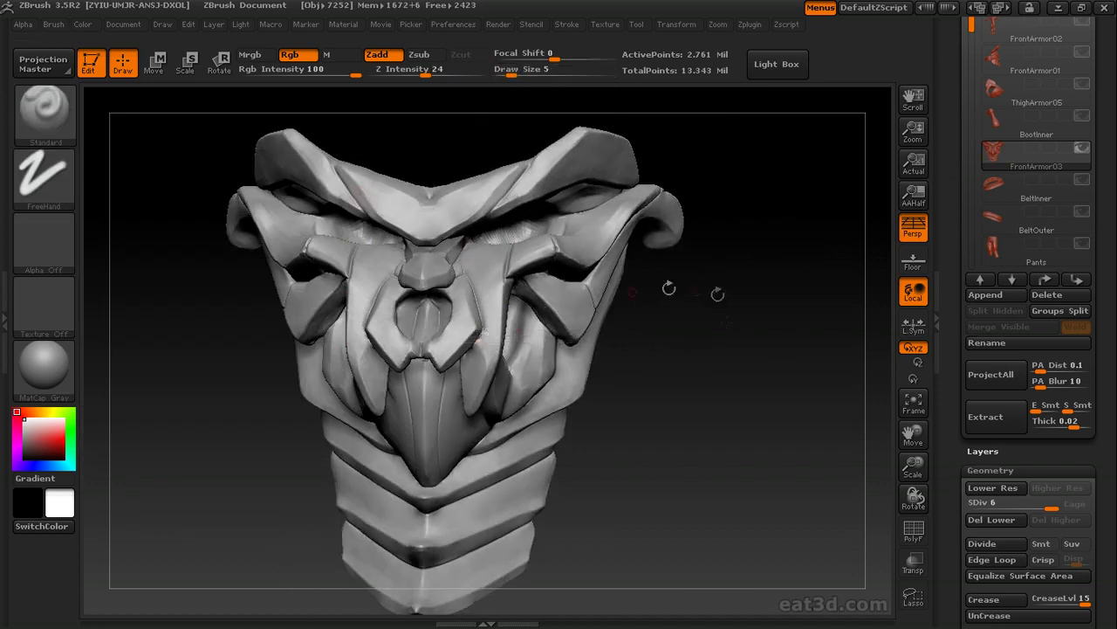
mouse_move(719, 291)
mouse_down()
mouse_move(761, 312)
mouse_move(721, 305)
mouse_up()
drag(957, 371, 950, 488)
click(979, 408)
- Add thin worn-surface patches to the upper band with the Layer brush at Z Intensity 1 and Focal Shift -52
click(45, 179)
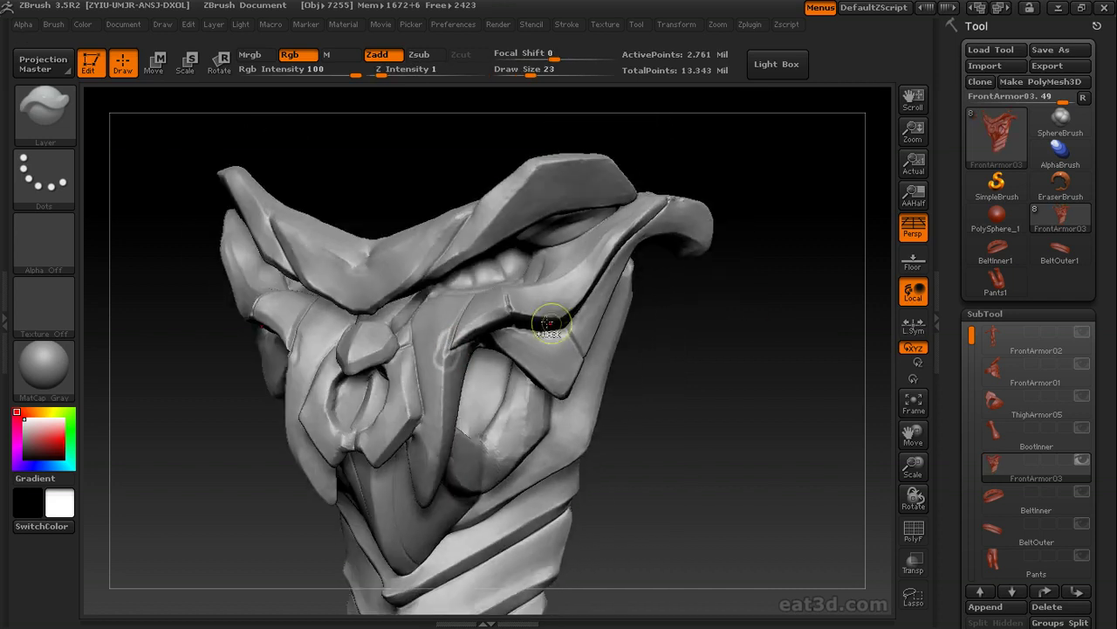
drag(521, 56, 517, 56)
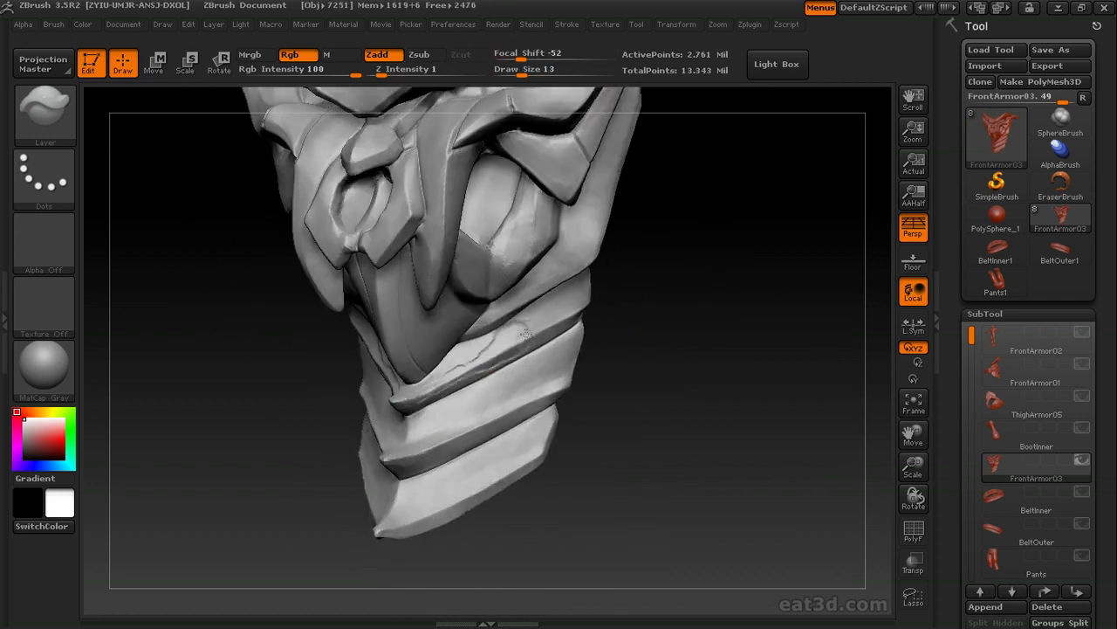
drag(646, 325, 728, 379)
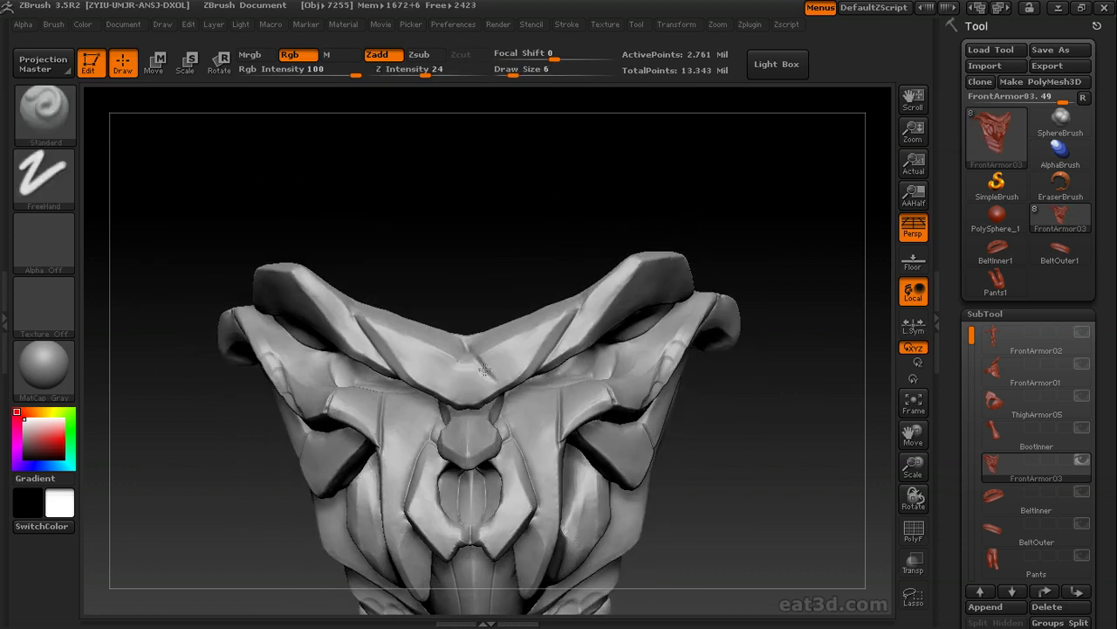
- Sculpt cracks across the centre of the brow plate with the FreeHand Standard brush at draw size 6
mouse_move(698, 356)
mouse_down()
mouse_move(748, 367)
mouse_move(700, 361)
mouse_up()
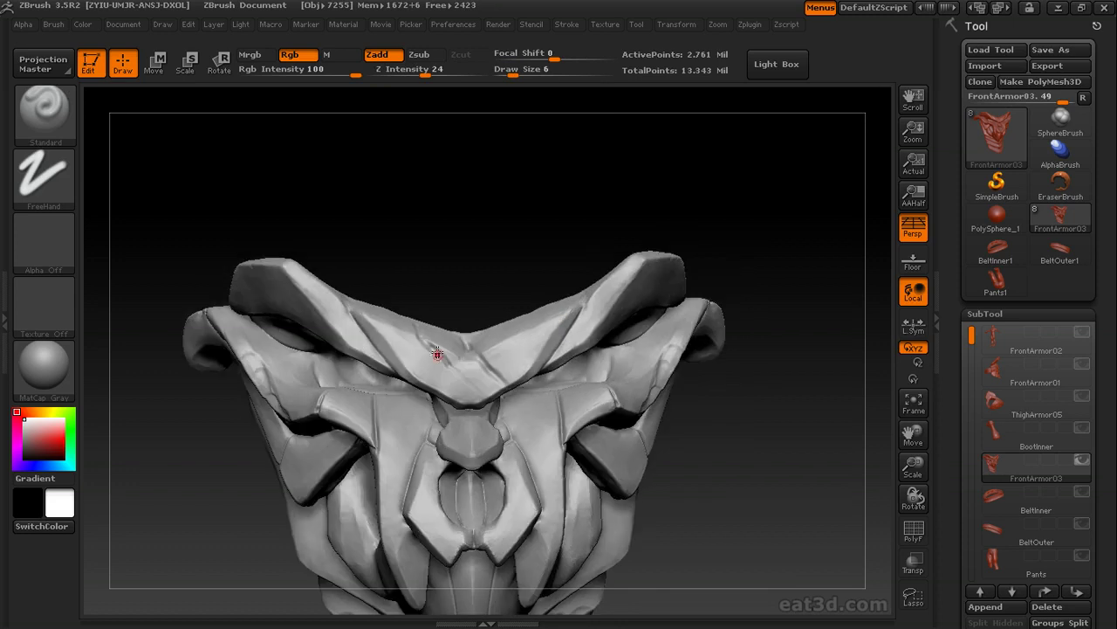
drag(587, 234, 586, 384)
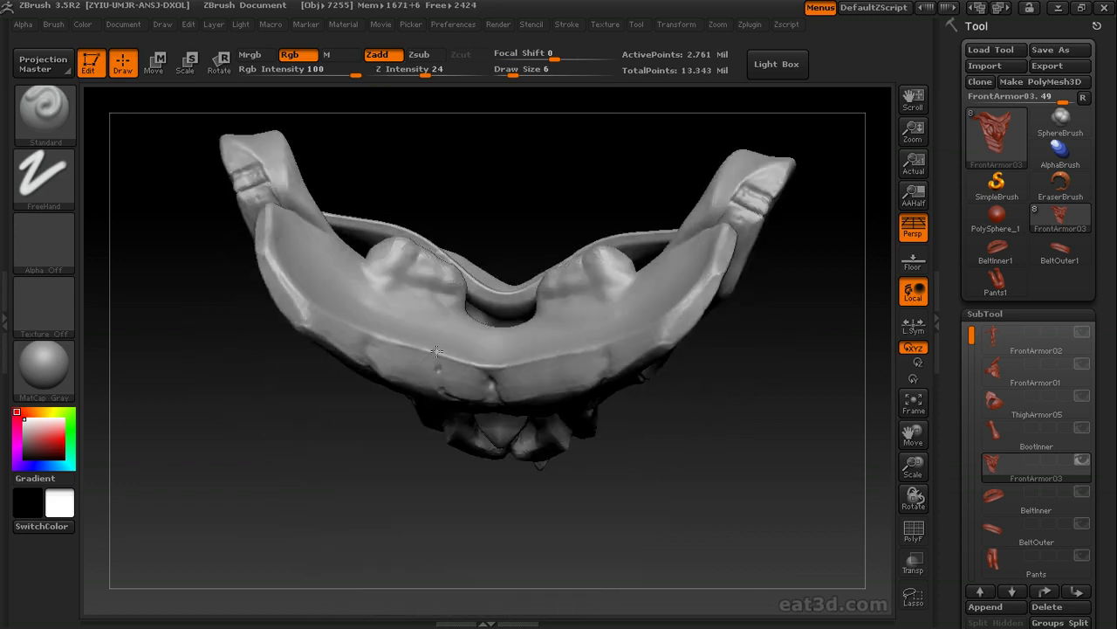
drag(564, 489, 510, 330)
- Add fine cracks and chips to the outer end of the brow plate at draw size 3 and Z Intensity 33
drag(718, 394, 726, 305)
drag(453, 286, 572, 358)
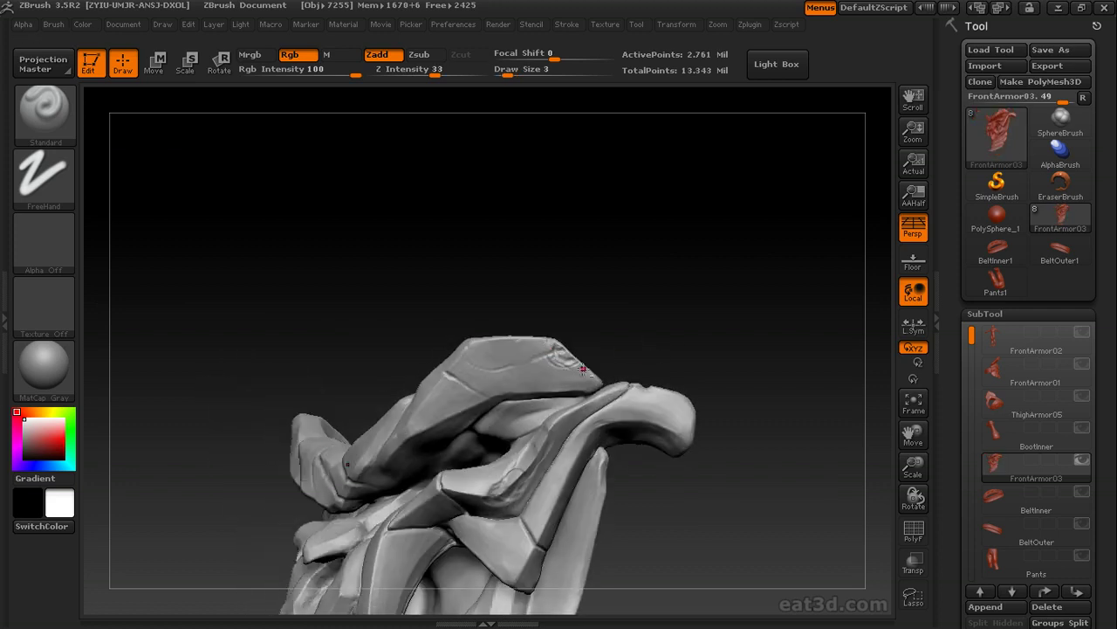
mouse_move(575, 366)
mouse_down()
mouse_move(544, 360)
mouse_move(731, 287)
mouse_move(631, 375)
mouse_move(655, 325)
mouse_move(689, 351)
mouse_move(721, 349)
mouse_move(703, 395)
mouse_move(731, 316)
mouse_up()
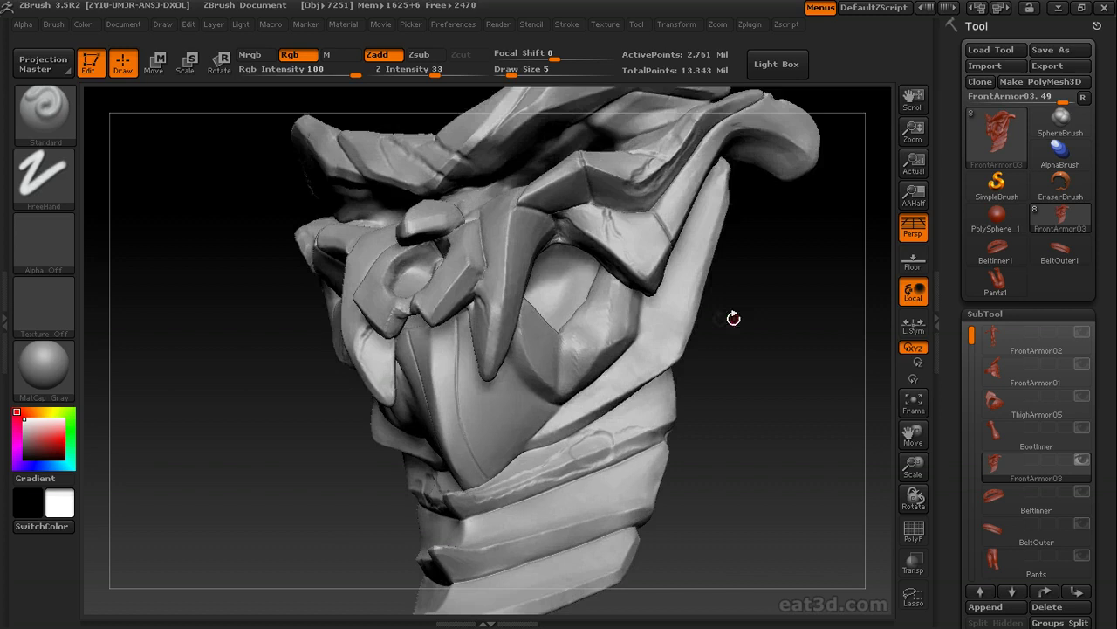
- Carve seam lines into the side jaw plate beneath the eye socket with the Slash3 brush at draw size 10 and Z Intensity 41
key(b)
click(515, 316)
drag(512, 361, 520, 392)
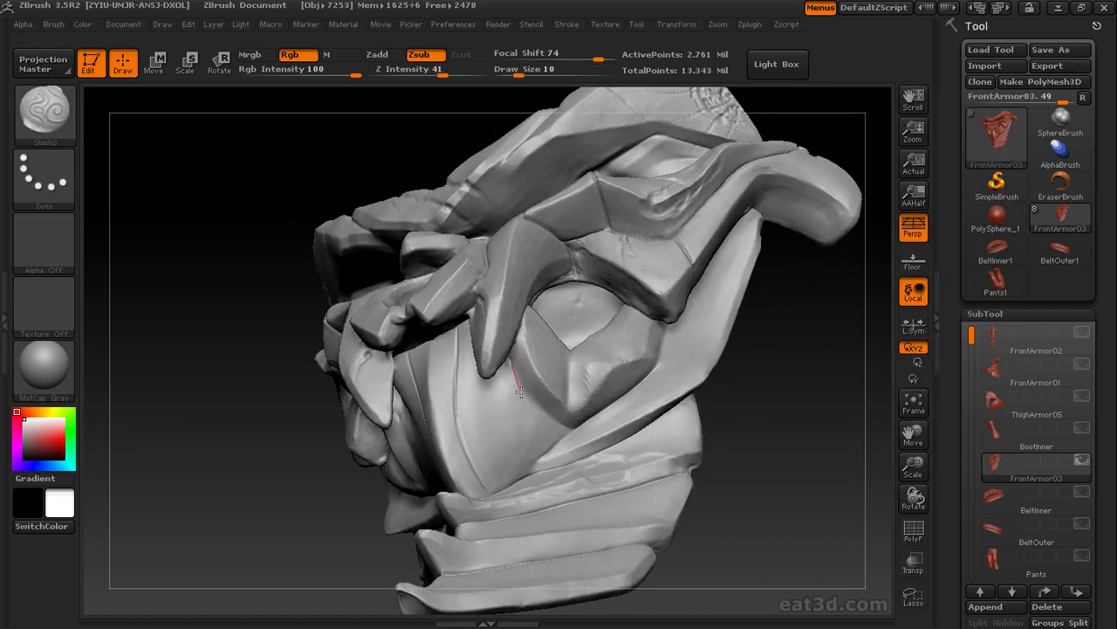
drag(595, 444, 640, 367)
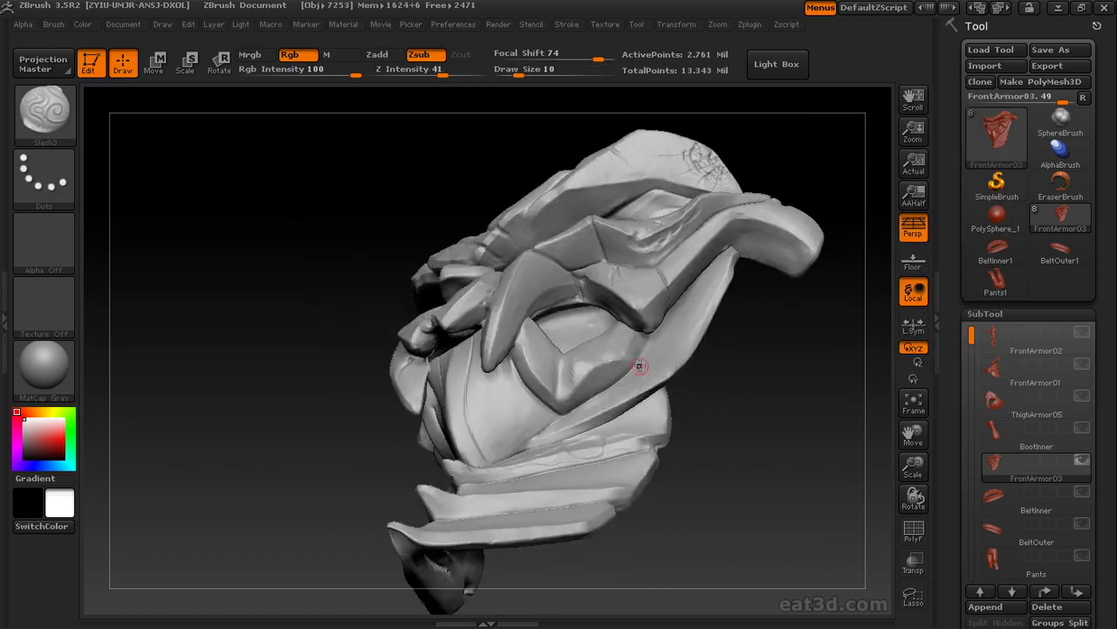
drag(540, 430, 716, 348)
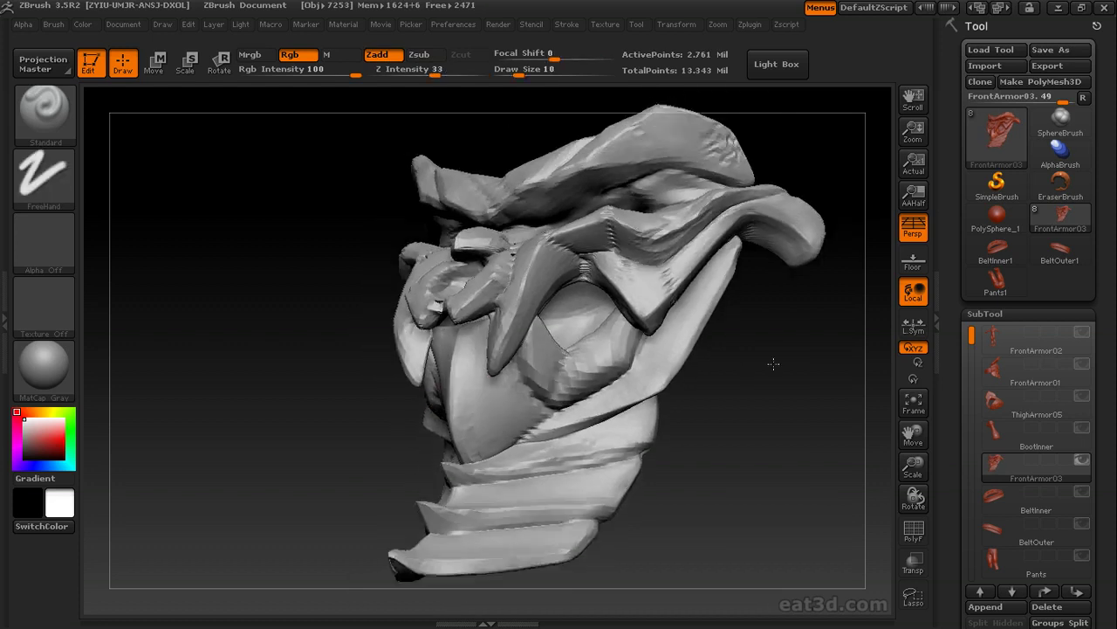
- Sculpt cracks and edge chips on the jaw plate and lower bands with the FreeHand Standard brush at draw sizes 3 to 6
drag(540, 376, 549, 398)
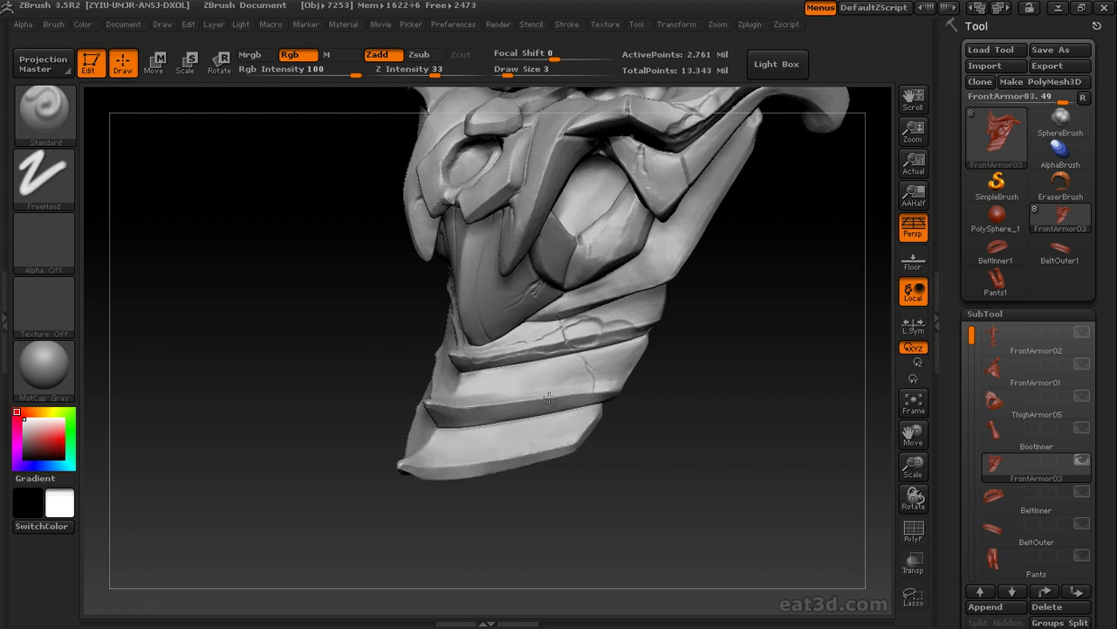
mouse_move(618, 348)
mouse_down()
mouse_move(545, 395)
mouse_move(646, 397)
mouse_move(507, 332)
mouse_move(704, 379)
mouse_move(619, 357)
mouse_move(655, 368)
mouse_move(593, 374)
mouse_move(576, 400)
mouse_move(691, 370)
mouse_move(648, 341)
mouse_move(742, 326)
mouse_move(390, 400)
mouse_move(631, 399)
mouse_move(378, 397)
mouse_up()
key(bracketright)
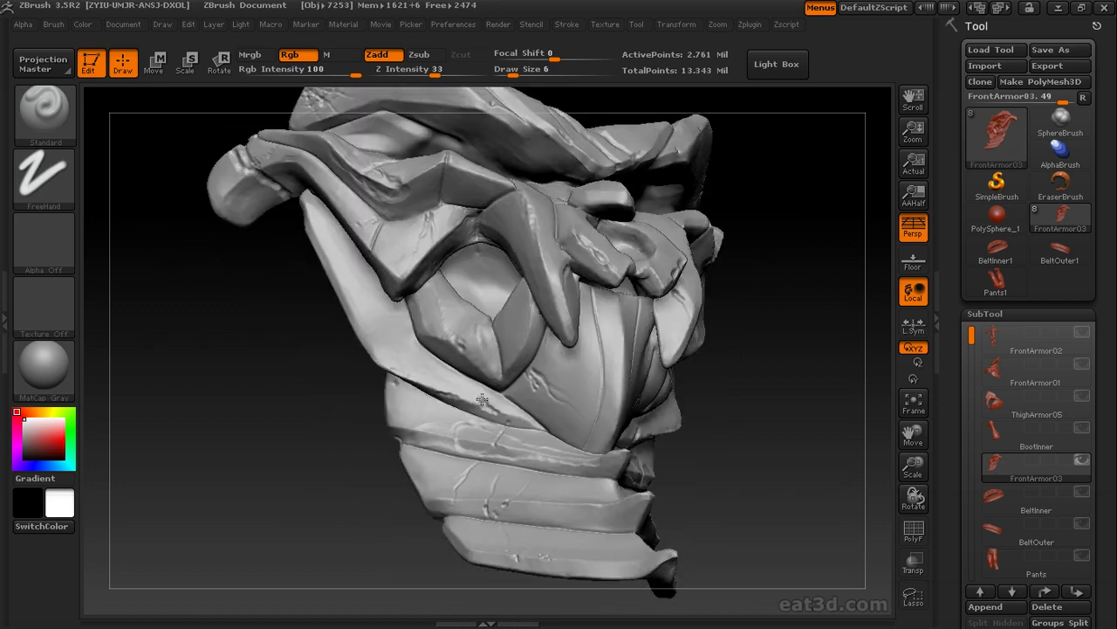
drag(482, 399, 480, 374)
alt+right_drag(506, 345, 463, 349)
alt+right_drag(395, 461, 451, 399)
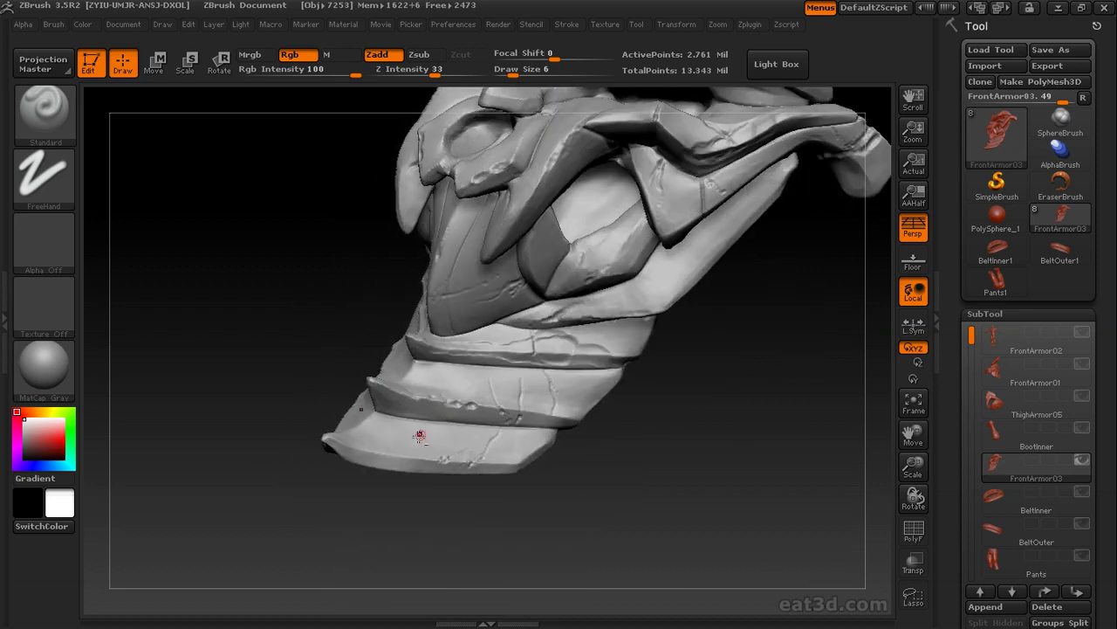
drag(386, 454, 472, 393)
drag(278, 454, 737, 270)
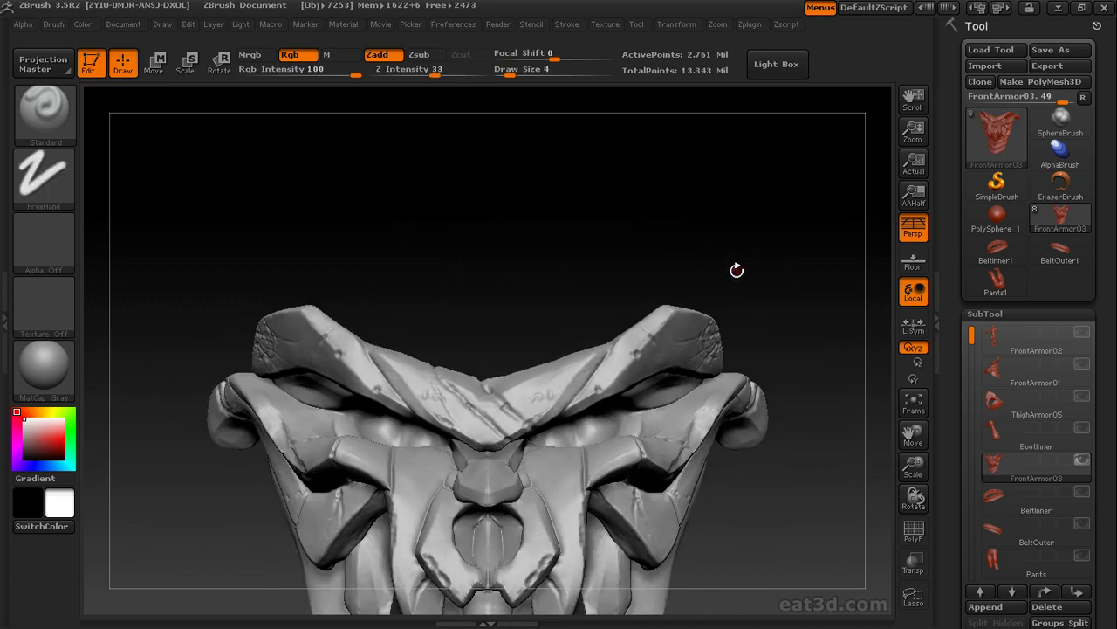
- Mask two short strips across the cracks at the brow plate's centre and invert the mask
click(522, 71)
drag(606, 239, 618, 291)
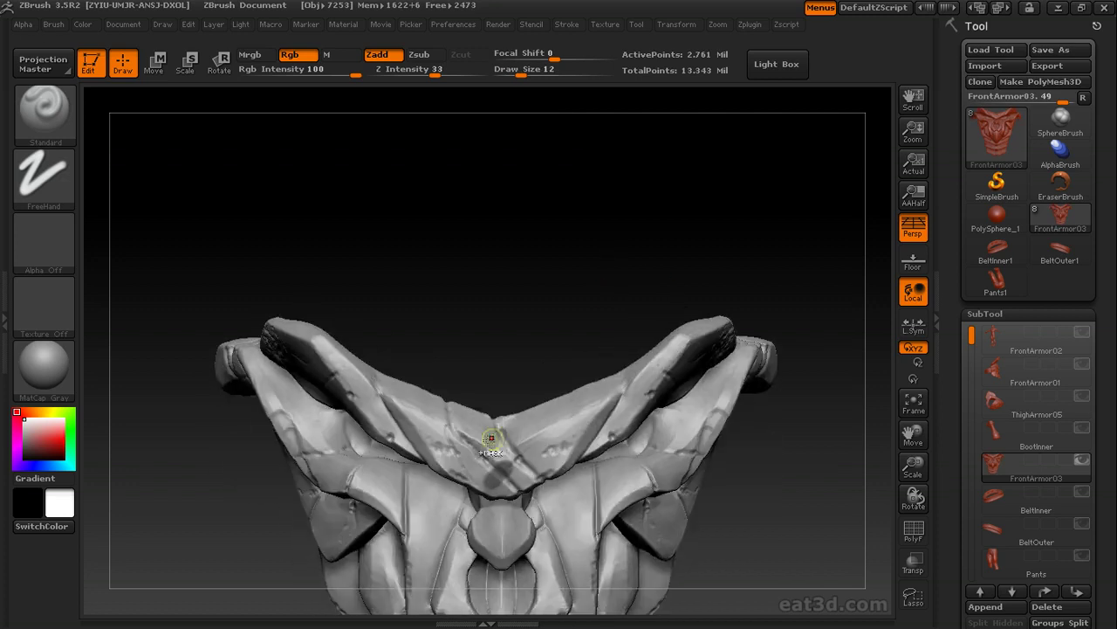
drag(502, 420, 477, 453)
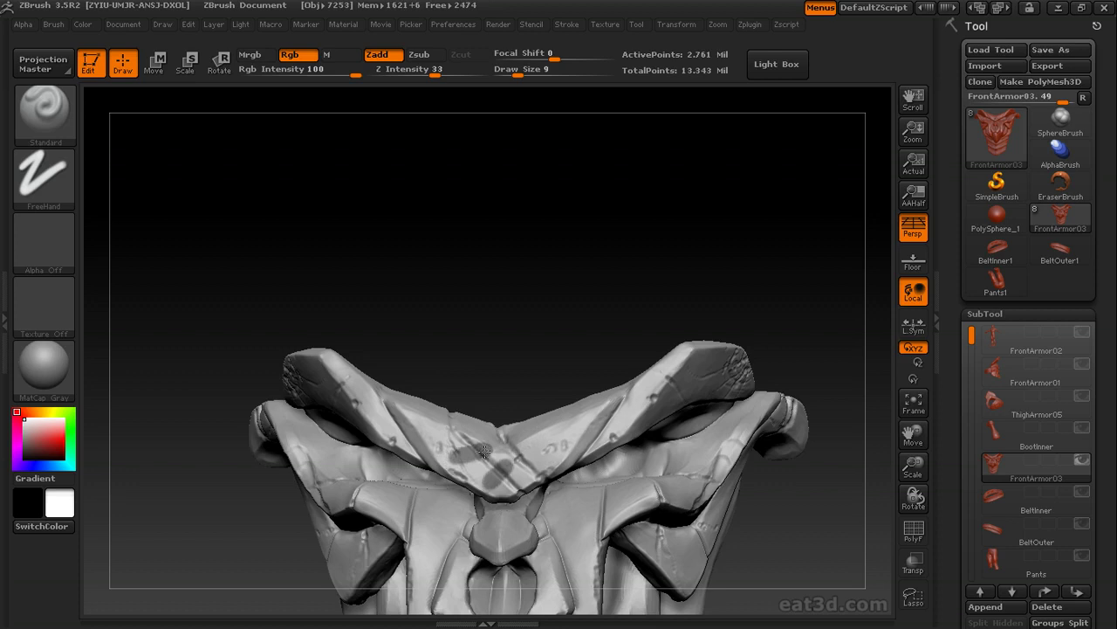
ctrl+click(520, 394)
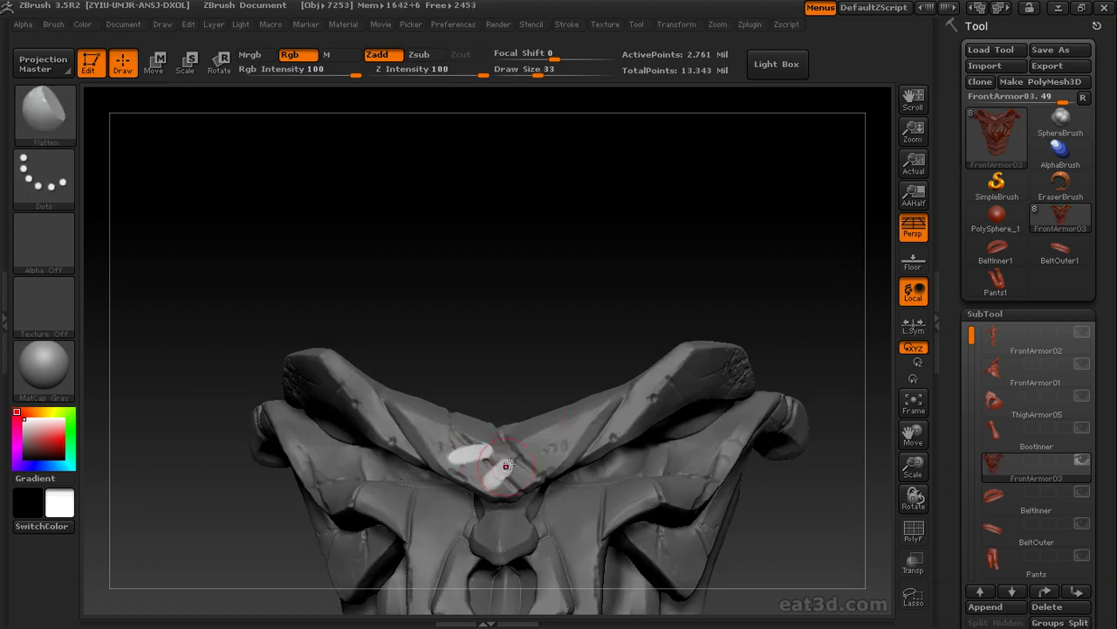
- Raise the two unmasked strips on the brow plate with the Inflat deformation
mouse_move(820, 492)
alt+mouse_down()
mouse_move(720, 419)
mouse_move(742, 423)
alt+mouse_up()
drag(948, 612, 948, 489)
click(983, 487)
click(987, 599)
click(986, 623)
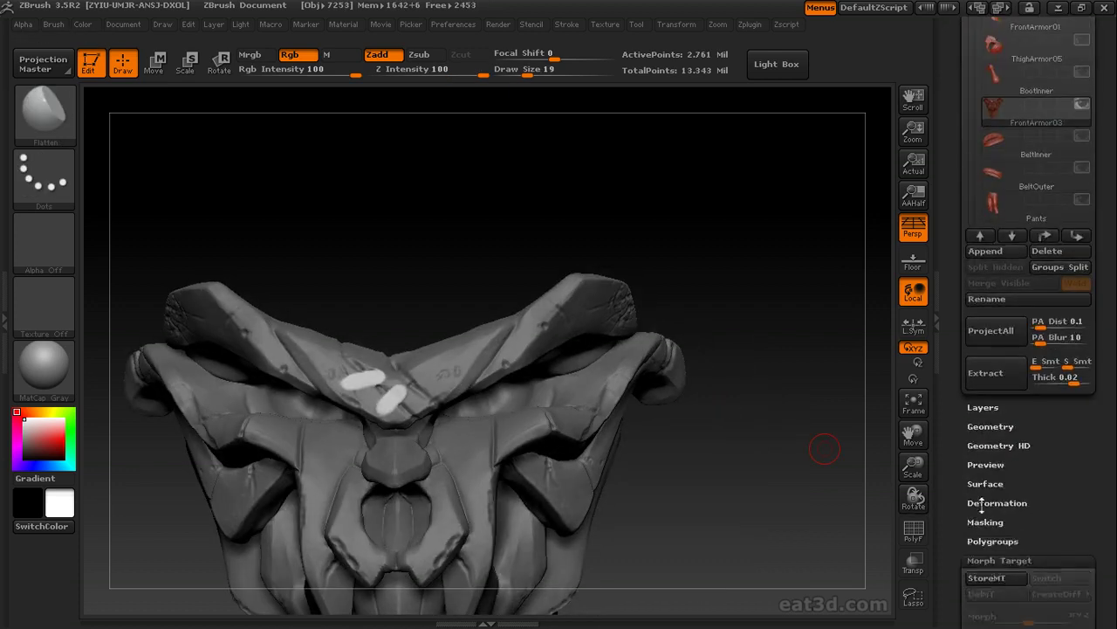
click(982, 506)
drag(957, 532, 958, 406)
click(980, 513)
drag(964, 344, 963, 530)
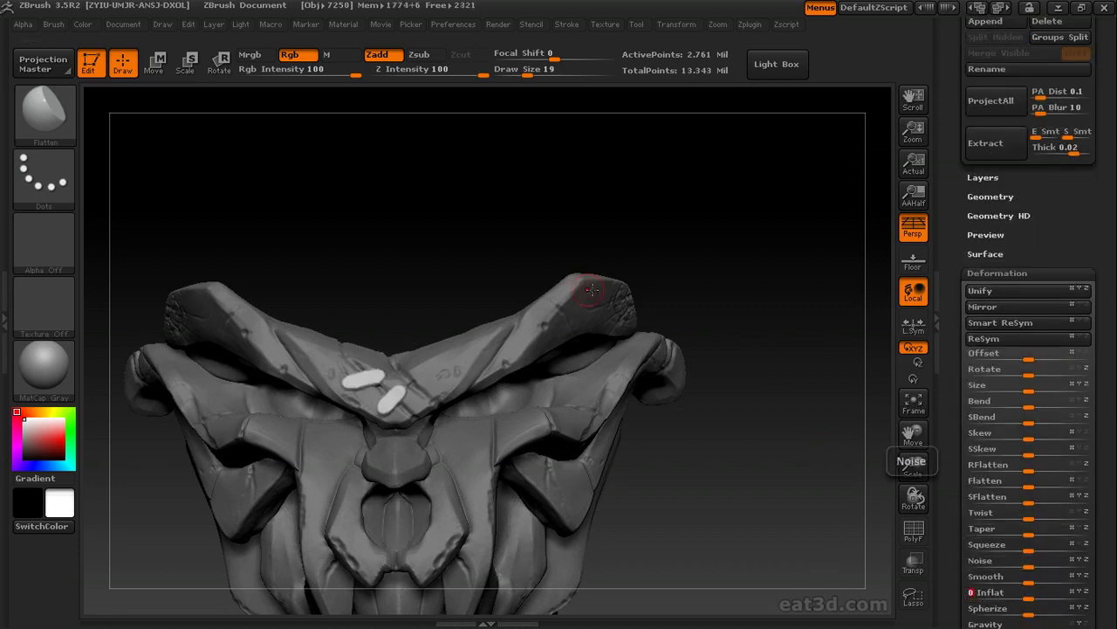
- Sculpt rivet holes into the ends of both raised strips with the Standard brush at draw size 8
drag(552, 255, 498, 278)
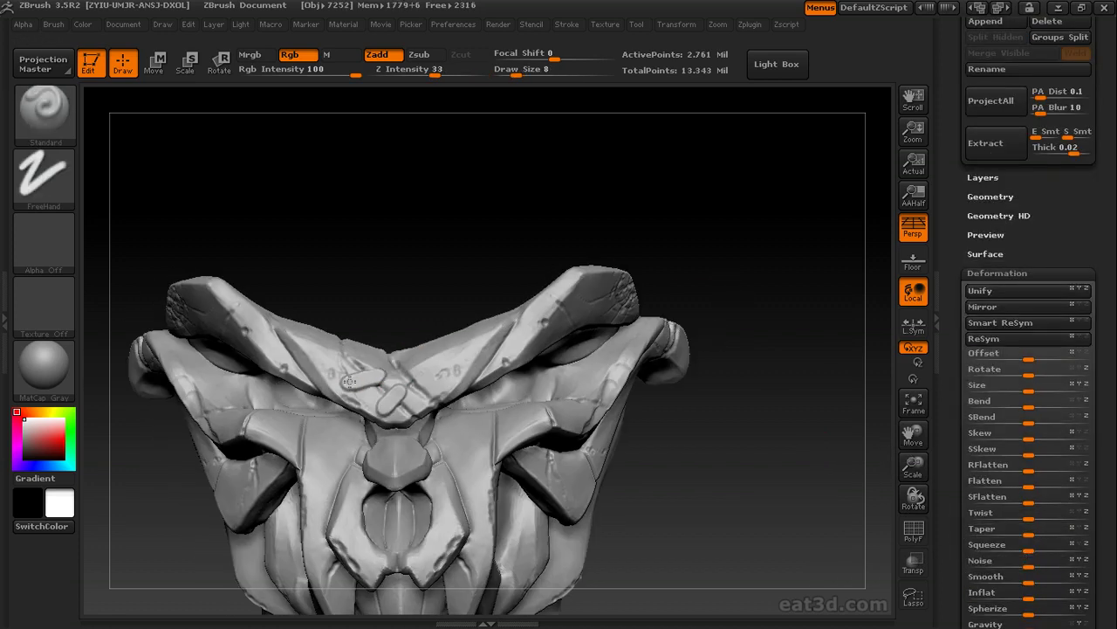
drag(708, 335, 578, 346)
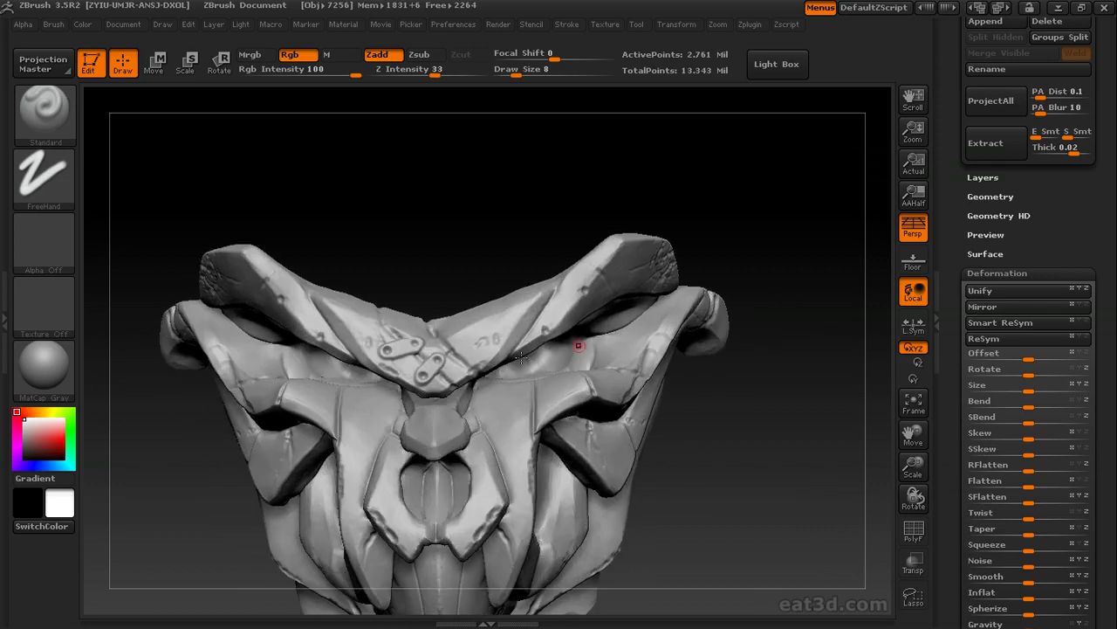
mouse_move(768, 352)
mouse_down()
mouse_move(771, 336)
mouse_move(720, 329)
mouse_move(678, 388)
mouse_move(730, 395)
mouse_move(635, 334)
mouse_move(582, 363)
mouse_move(697, 312)
mouse_move(710, 320)
mouse_move(698, 367)
mouse_up()
- Add a raised repair strip with rivet holes across the crack at the outer horn tip, using an inverted mask and Inflat
mouse_move(629, 384)
mouse_down()
mouse_move(588, 352)
mouse_move(567, 358)
mouse_up()
key(bracketright)
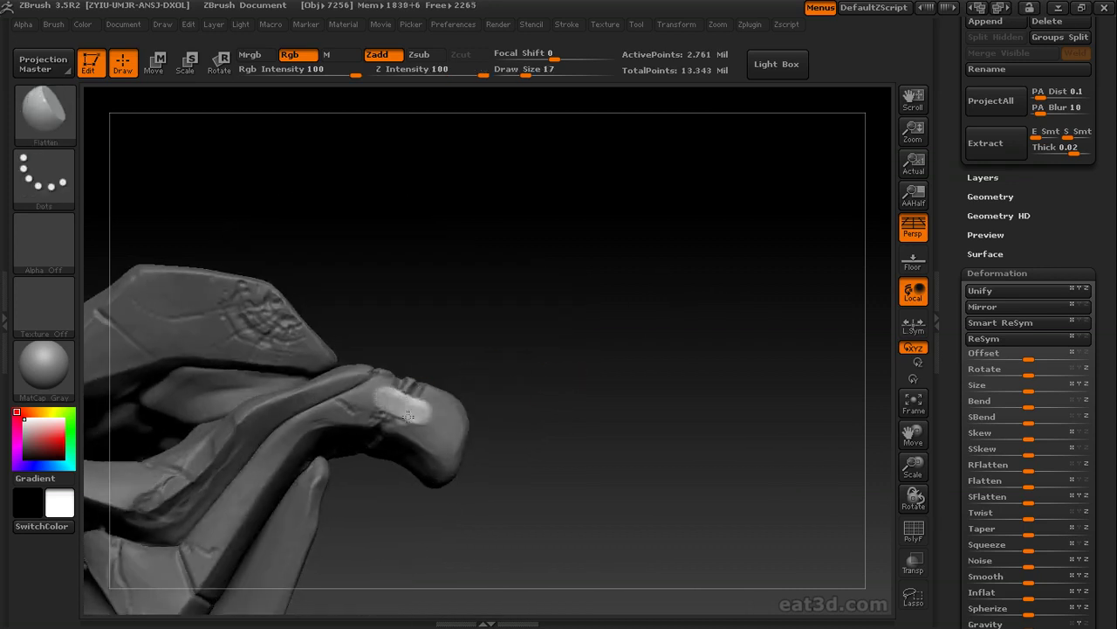
drag(488, 387, 478, 387)
drag(956, 572, 955, 532)
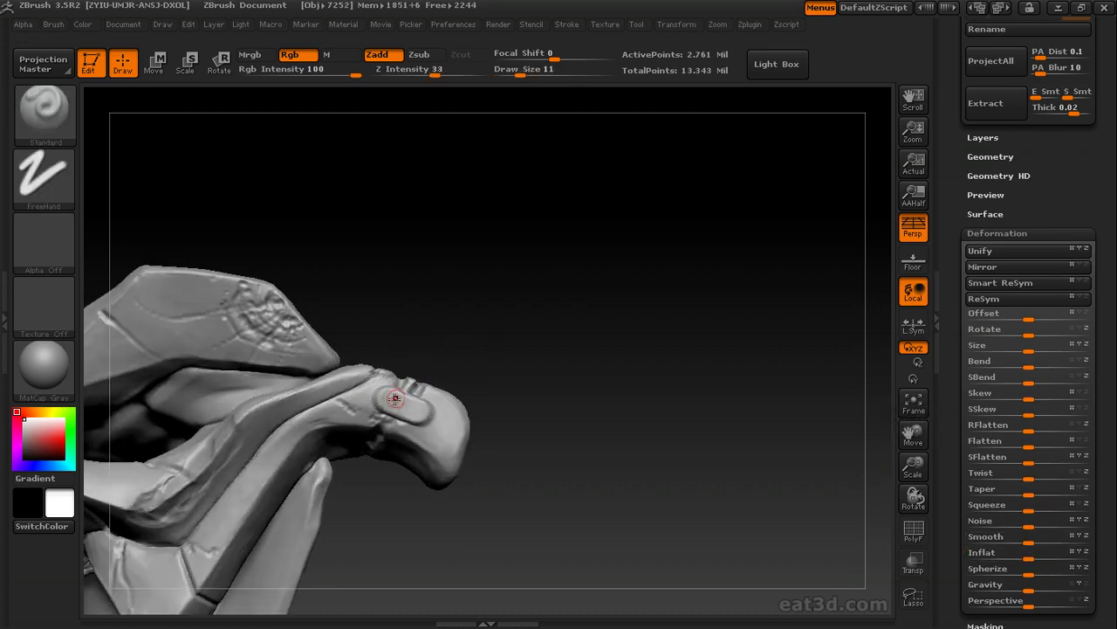
drag(489, 384, 621, 399)
- Open the surface noise settings for the front armor piece
click(985, 214)
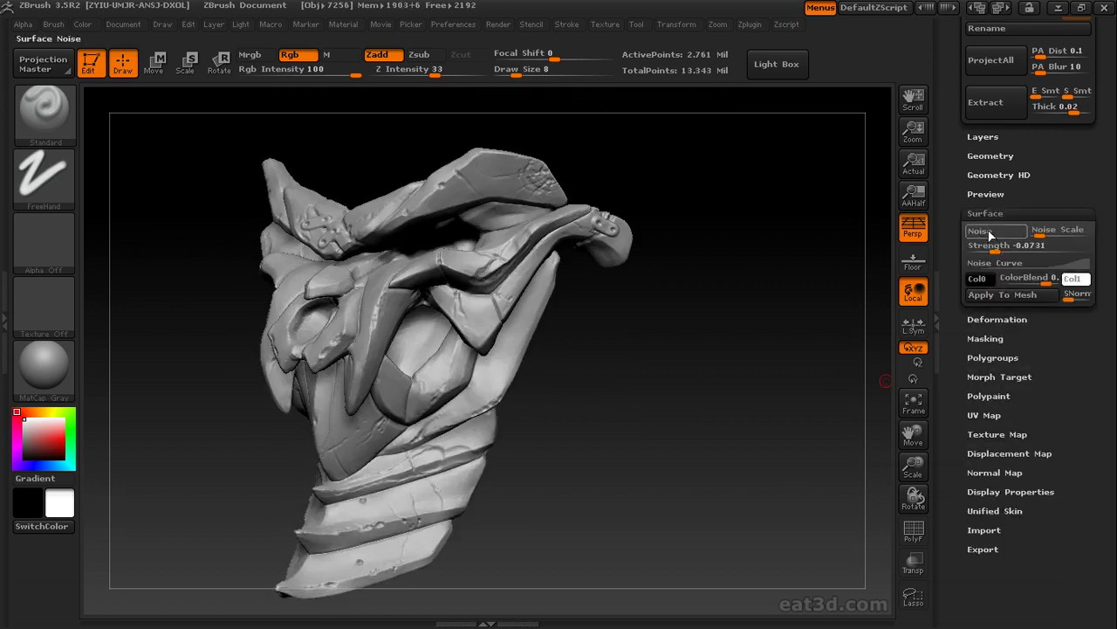
mouse_move(735, 314)
mouse_down()
mouse_move(743, 361)
mouse_move(721, 337)
mouse_move(743, 369)
mouse_move(689, 332)
mouse_move(765, 331)
mouse_up()
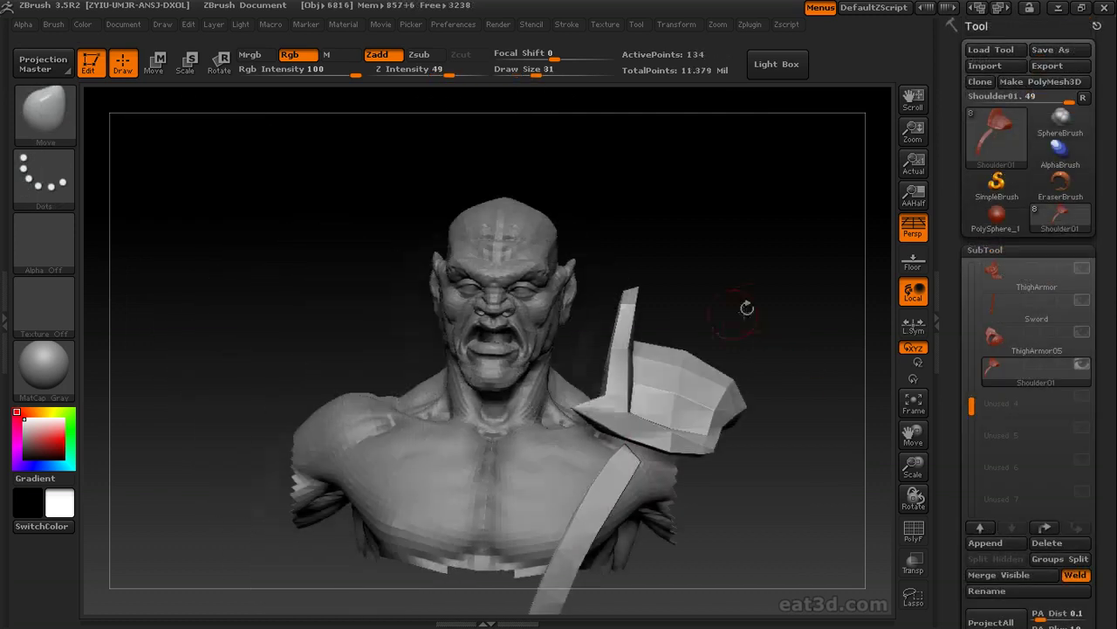
- Reshape the low-poly Shoulder01 cap and its lower edge around the shoulder with the Move brush
mouse_move(749, 306)
mouse_down()
mouse_move(795, 430)
mouse_move(748, 428)
mouse_move(723, 468)
mouse_move(552, 419)
mouse_move(566, 409)
mouse_move(613, 474)
mouse_move(611, 456)
mouse_up()
key(s)
drag(647, 373, 653, 363)
mouse_move(576, 436)
mouse_down()
mouse_move(603, 419)
mouse_move(563, 428)
mouse_move(567, 415)
mouse_up()
key(s)
mouse_move(641, 387)
mouse_down()
mouse_move(654, 388)
mouse_move(542, 417)
mouse_move(618, 419)
mouse_move(544, 399)
mouse_move(481, 427)
mouse_up()
key(b)
key(i)
key(n)
- Adjust the shoulder armor's upright collar, front edge and outer tips with the Move brush at draw size 30
key(b)
key(m)
key(v)
key(s)
mouse_move(777, 375)
mouse_down()
mouse_move(748, 375)
mouse_move(760, 349)
mouse_up()
mouse_move(590, 445)
mouse_down()
mouse_move(481, 399)
mouse_move(594, 349)
mouse_move(707, 324)
mouse_move(710, 370)
mouse_up()
drag(462, 411, 454, 424)
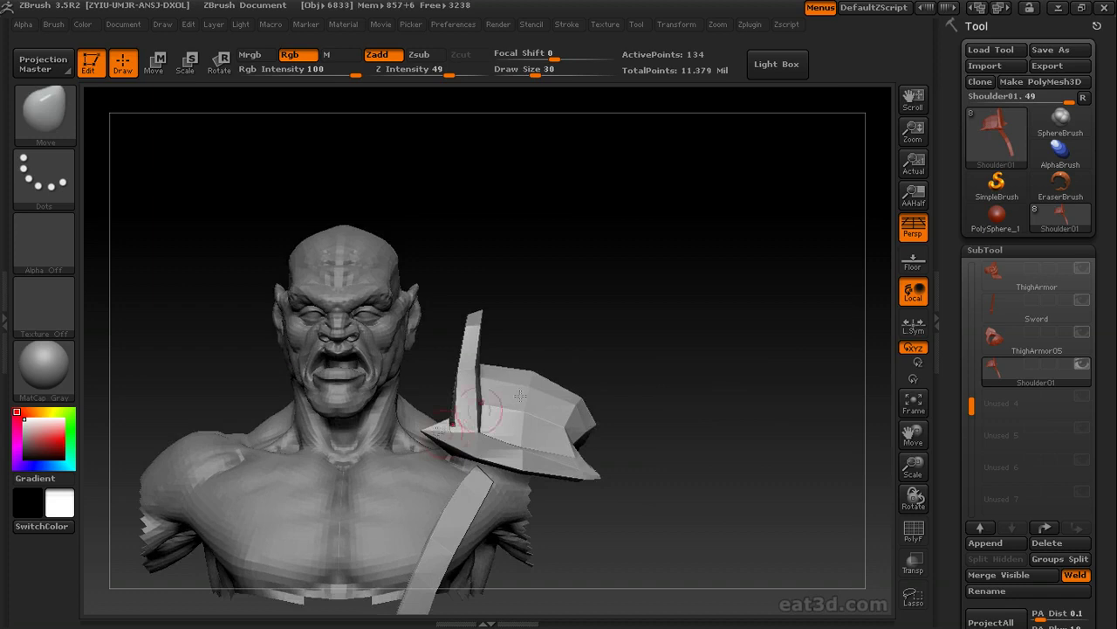
drag(733, 349, 690, 371)
drag(460, 424, 463, 414)
- Subdivide the shoulder armor to SDiv 2 with smoothing (Smt) turned off
drag(951, 523, 940, 426)
click(990, 498)
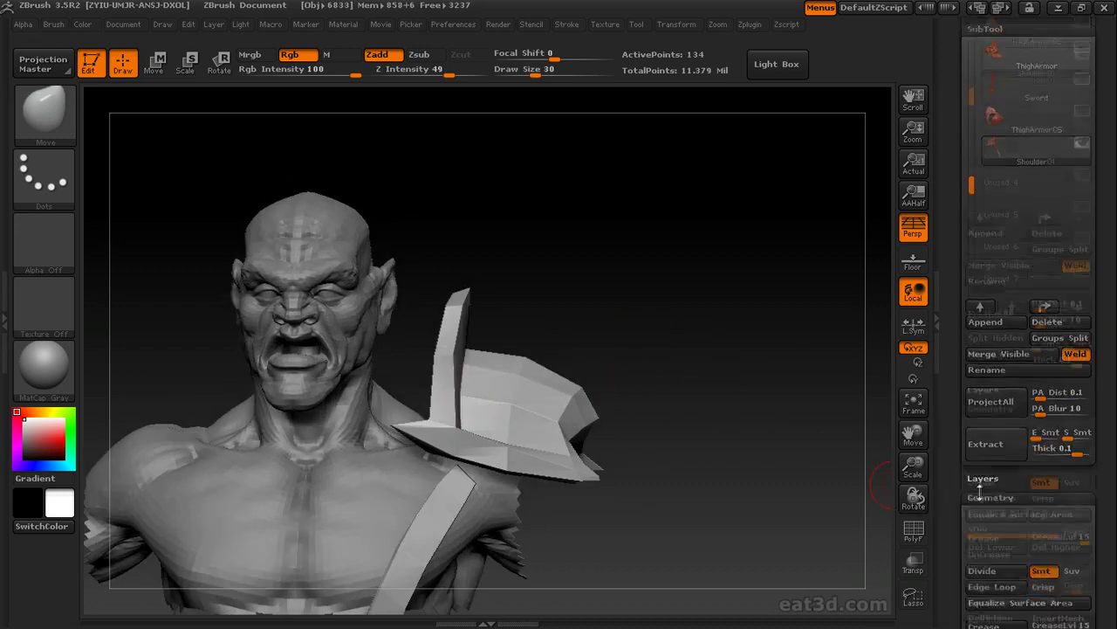
click(1050, 451)
click(1017, 452)
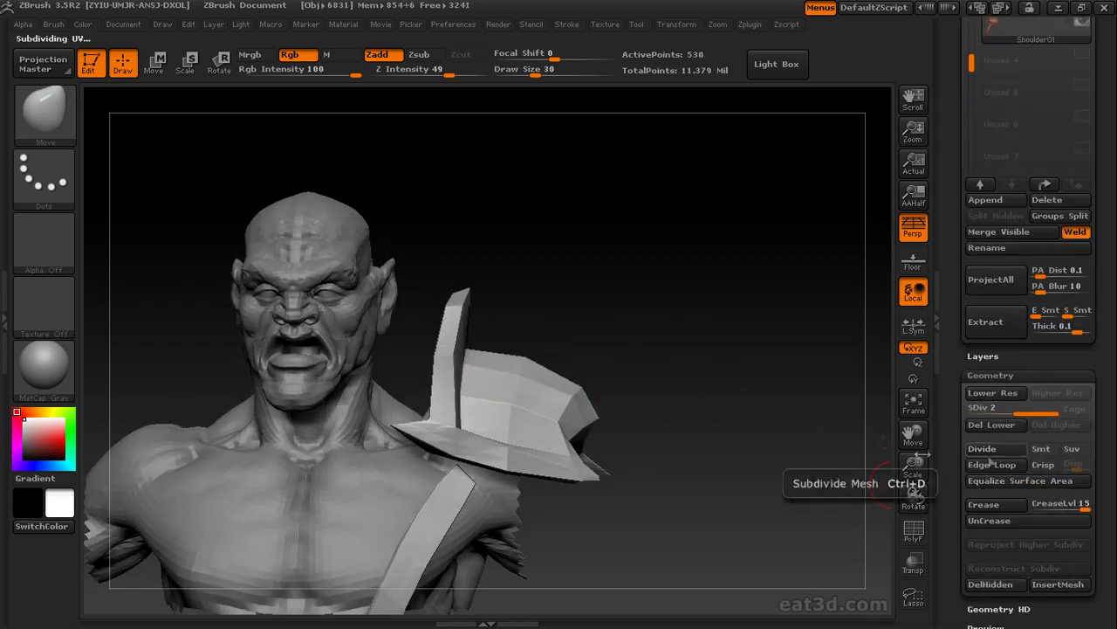
- Pull the shoulder cap's centre tip and side spikes into shape with the Move brush at draw sizes 25 to 35
alt+drag(685, 329, 711, 381)
mouse_move(662, 343)
alt+mouse_down()
mouse_move(692, 366)
mouse_move(746, 370)
mouse_move(603, 432)
mouse_move(691, 407)
mouse_move(774, 344)
mouse_move(620, 416)
mouse_move(746, 424)
alt+mouse_up()
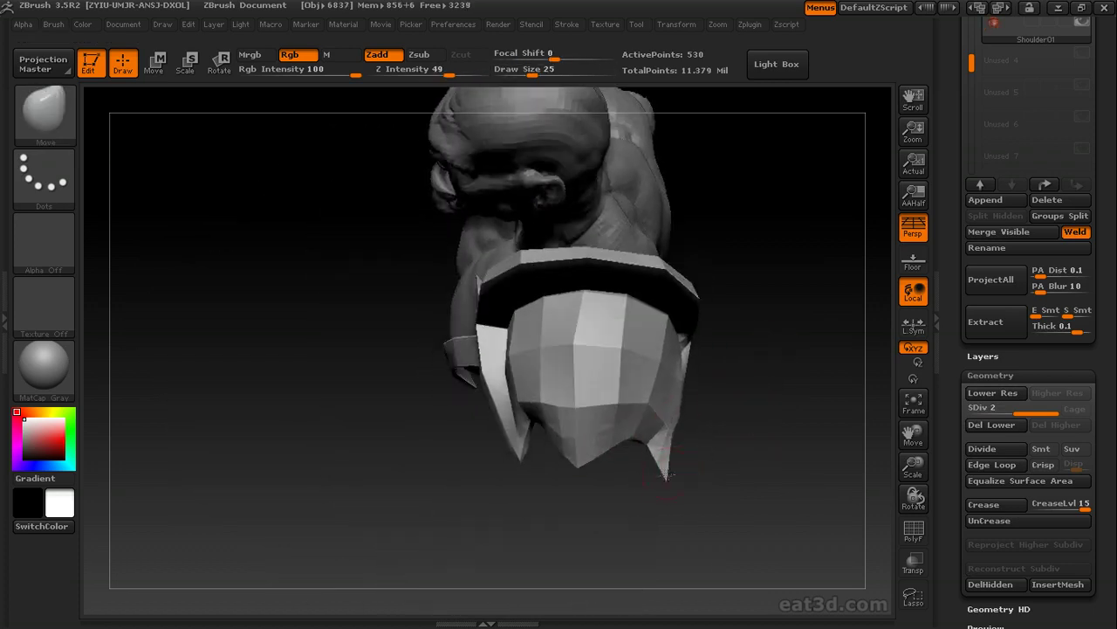
mouse_move(666, 475)
mouse_down()
mouse_move(701, 479)
mouse_move(611, 474)
mouse_up()
mouse_move(683, 443)
mouse_down()
mouse_move(706, 449)
mouse_move(545, 433)
mouse_up()
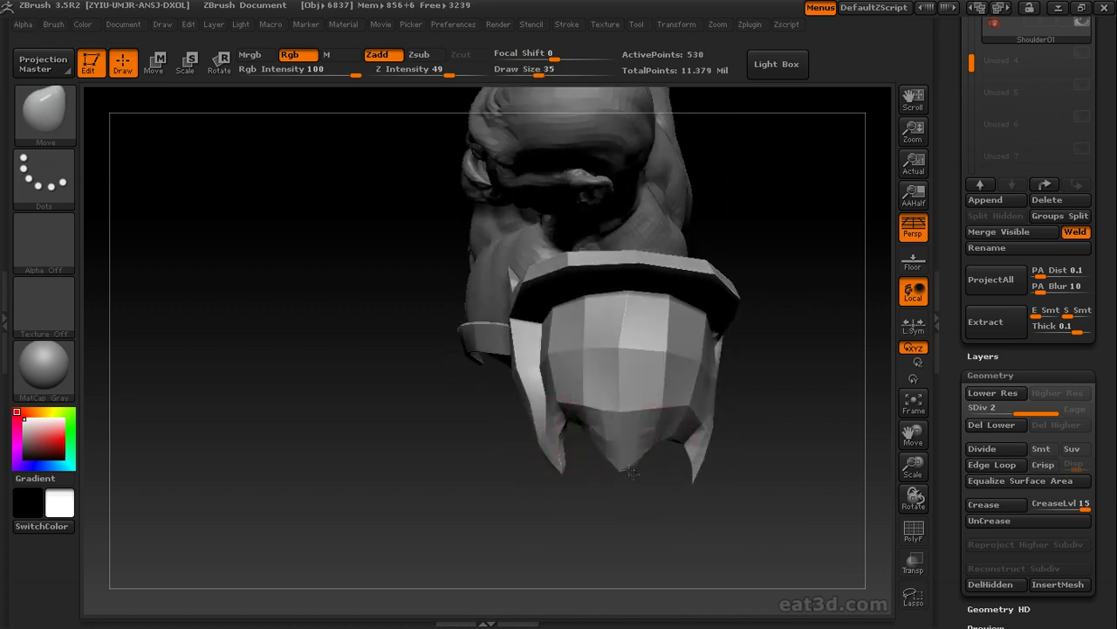
drag(633, 473, 529, 396)
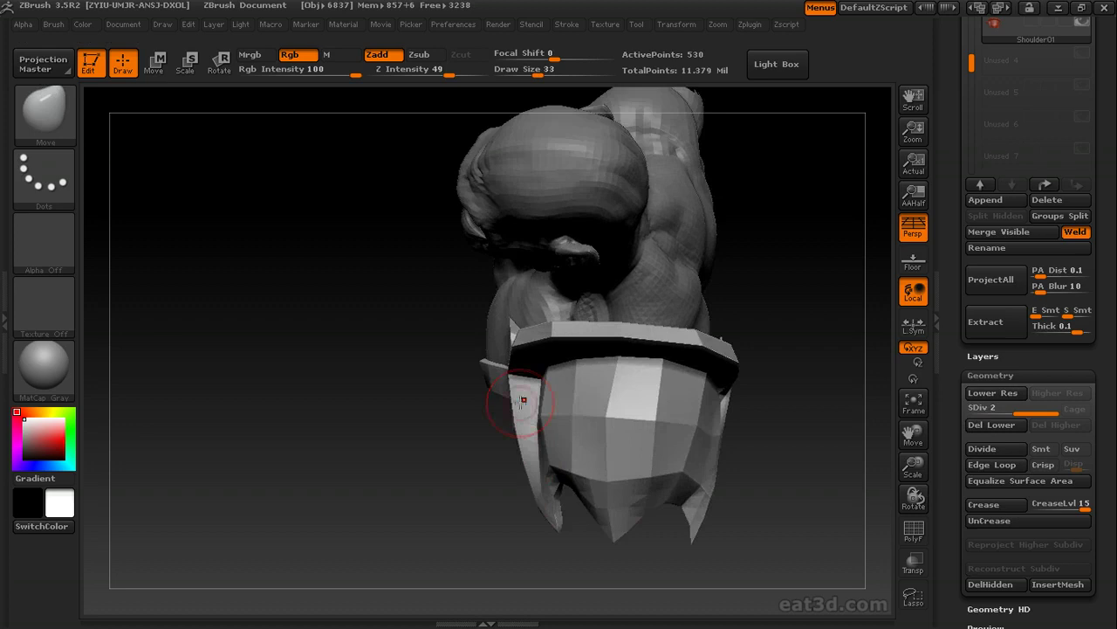
- Refine the side flaps and the rounded outline of the shoulder collar with the Move brush
alt+drag(527, 461, 503, 433)
key(1)
mouse_move(799, 424)
mouse_down()
mouse_move(699, 444)
mouse_move(700, 418)
mouse_move(684, 420)
mouse_move(669, 381)
mouse_up()
key(bracketleft)
key(bracketleft)
key(1)
drag(767, 383, 799, 390)
mouse_move(717, 401)
mouse_down()
mouse_move(766, 411)
mouse_move(687, 396)
mouse_move(754, 355)
mouse_up()
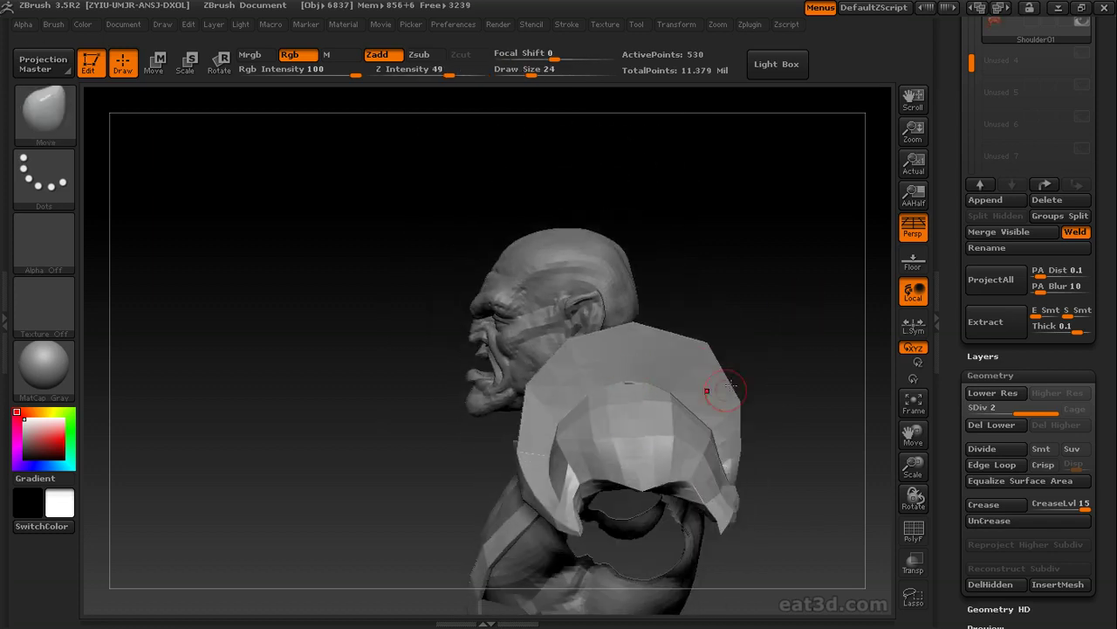
right_drag(649, 386, 642, 407)
mouse_move(785, 395)
mouse_down()
mouse_move(641, 399)
mouse_move(736, 419)
mouse_move(748, 399)
mouse_move(681, 419)
mouse_move(803, 384)
mouse_move(655, 406)
mouse_move(718, 376)
mouse_move(650, 389)
mouse_up()
- Switch to the Standard brush and subdivide the shoulder armor to SDiv 3 without smoothing
key(b)
key(s)
key(t)
key(s)
drag(559, 421, 559, 421)
mouse_move(702, 385)
mouse_down()
mouse_move(724, 364)
mouse_move(716, 349)
mouse_move(834, 361)
mouse_up()
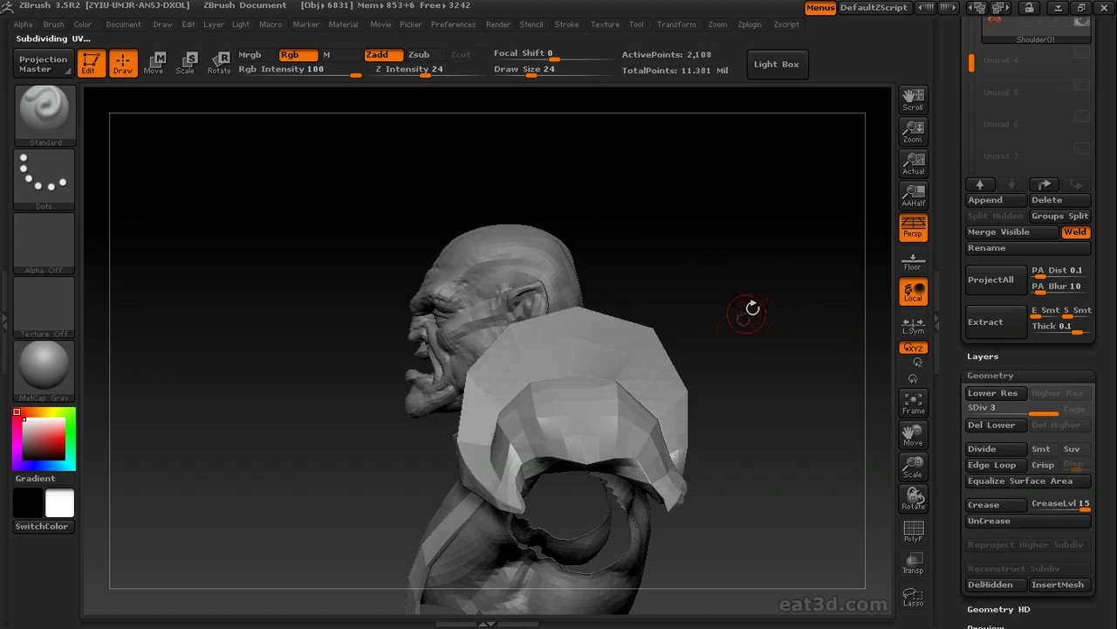
- Carve two eye sockets into the front of the shoulder cap with the Standard brush at Z Intensity 24
drag(752, 308, 633, 434)
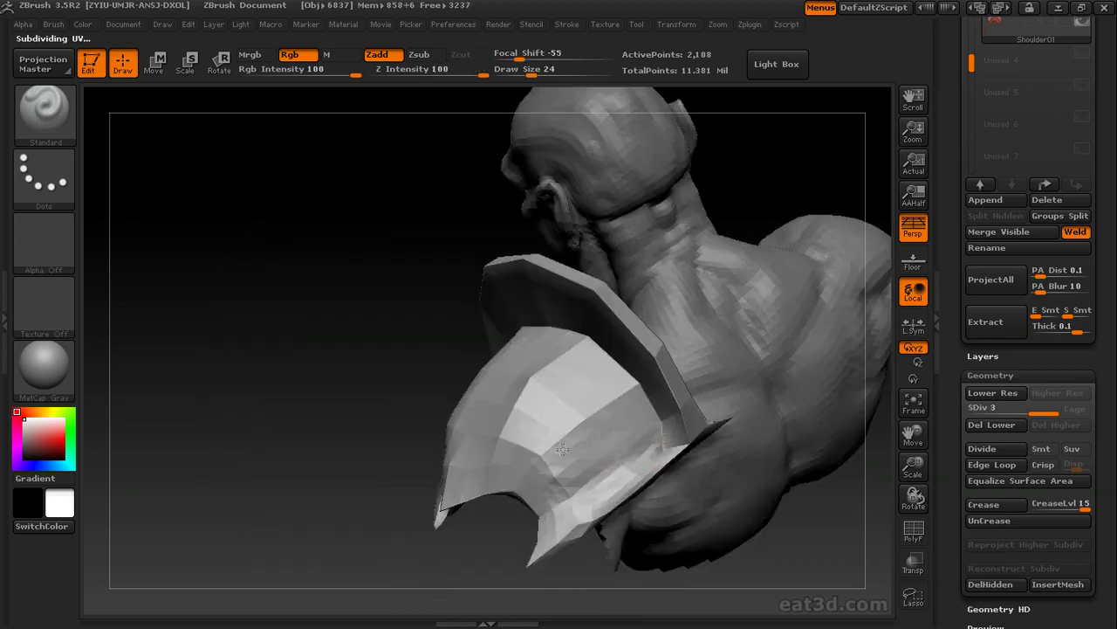
mouse_move(562, 449)
mouse_down()
mouse_move(499, 445)
mouse_move(566, 462)
mouse_move(742, 352)
mouse_move(770, 349)
mouse_move(749, 376)
mouse_move(678, 395)
mouse_move(576, 388)
mouse_move(731, 384)
mouse_move(726, 416)
mouse_up()
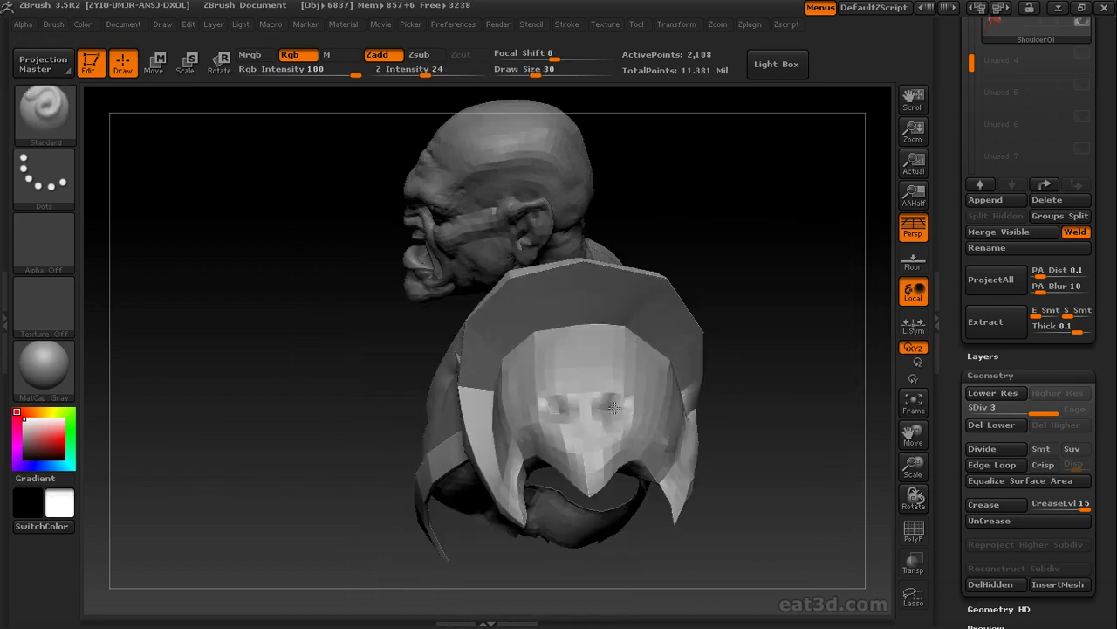
drag(615, 408, 621, 442)
- Round out the shoulder collar's silhouette with the Move brush at draw sizes 37 to 45
mouse_move(731, 409)
mouse_down()
mouse_move(739, 419)
mouse_move(719, 426)
mouse_move(709, 414)
mouse_move(491, 394)
mouse_move(741, 369)
mouse_move(613, 366)
mouse_move(644, 330)
mouse_up()
key(b)
key(m)
key(v)
key(bracketleft)
alt+drag(495, 376, 516, 348)
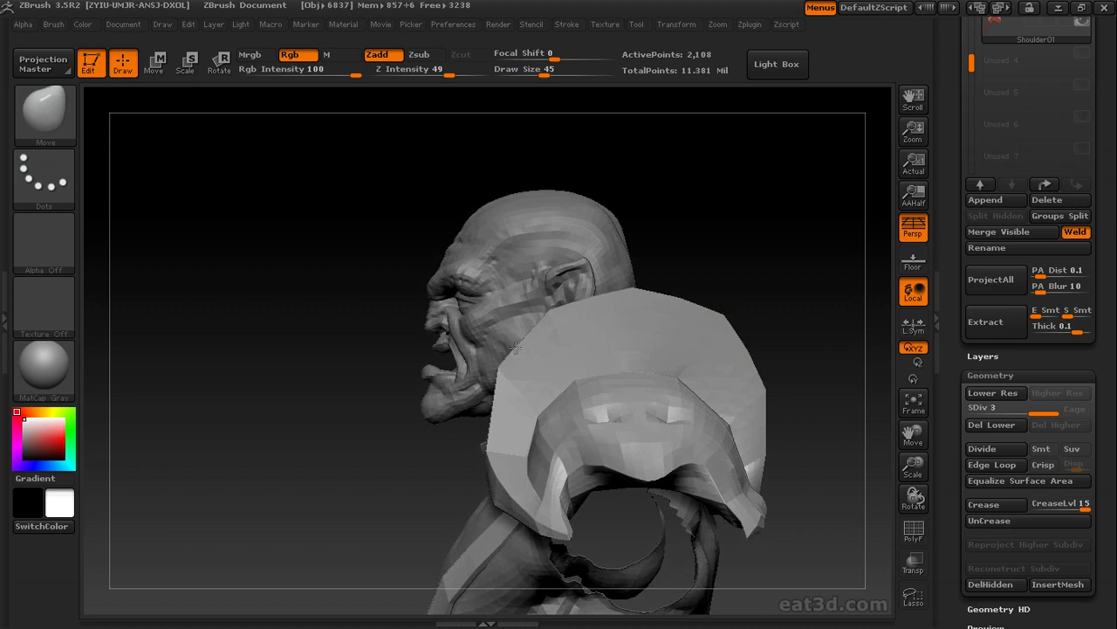
mouse_move(572, 311)
right_down()
mouse_move(610, 294)
mouse_move(591, 318)
right_up()
key(bracketleft)
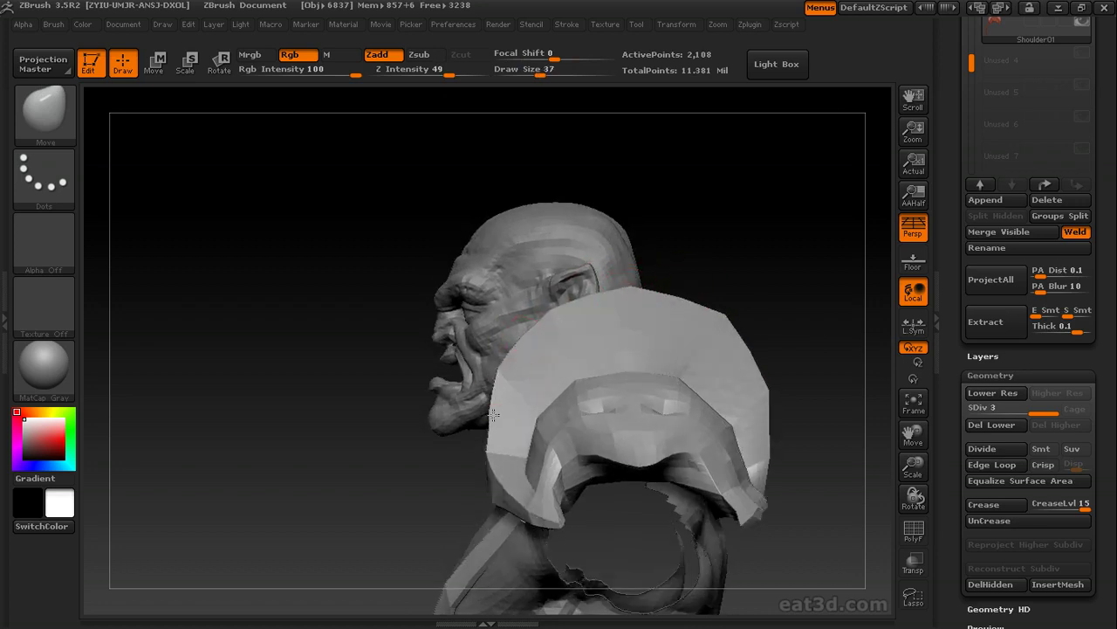
mouse_move(820, 353)
alt+mouse_down()
mouse_move(763, 324)
mouse_move(731, 332)
mouse_move(774, 323)
mouse_move(791, 357)
mouse_move(769, 384)
mouse_move(641, 384)
alt+mouse_up()
- Build up the brow and cheek forms of the face on the shoulder cap with the Standard brush
key(b)
key(s)
key(t)
key(bracketleft)
mouse_move(823, 391)
mouse_down()
mouse_move(578, 320)
mouse_move(707, 417)
mouse_move(834, 424)
mouse_move(802, 365)
mouse_move(661, 399)
mouse_move(644, 456)
mouse_move(794, 384)
mouse_move(512, 425)
mouse_move(771, 362)
mouse_move(877, 402)
mouse_up()
drag(803, 375, 733, 389)
key(s)
drag(578, 386, 573, 387)
- Refine the shoulder face's brow, nose and mouth at SDiv 4 with the Move and Standard brushes
mouse_move(781, 356)
mouse_down()
mouse_move(654, 394)
mouse_move(748, 375)
mouse_move(571, 399)
mouse_move(666, 379)
mouse_up()
mouse_move(560, 494)
mouse_down()
mouse_move(567, 511)
mouse_move(611, 392)
mouse_move(563, 402)
mouse_move(463, 395)
mouse_move(663, 381)
mouse_move(482, 394)
mouse_move(556, 282)
mouse_move(726, 322)
mouse_move(686, 379)
mouse_move(760, 349)
mouse_move(741, 341)
mouse_move(763, 324)
mouse_move(651, 361)
mouse_move(599, 449)
mouse_move(774, 294)
mouse_move(788, 300)
mouse_move(563, 382)
mouse_move(611, 367)
mouse_up()
key(b)
key(m)
key(v)
key(b)
key(s)
key(t)
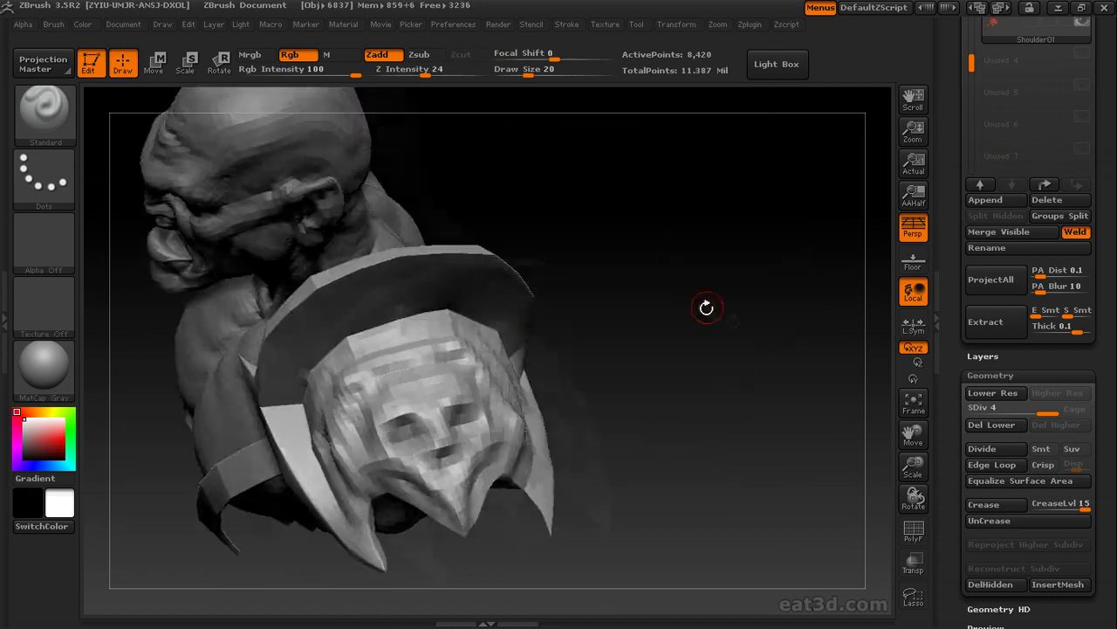
- Turn smoothing (Smt) on and subdivide the ShoulderSmooth subtool to SDiv 5
mouse_move(707, 305)
mouse_down()
mouse_move(638, 332)
mouse_move(767, 393)
mouse_move(715, 403)
mouse_up()
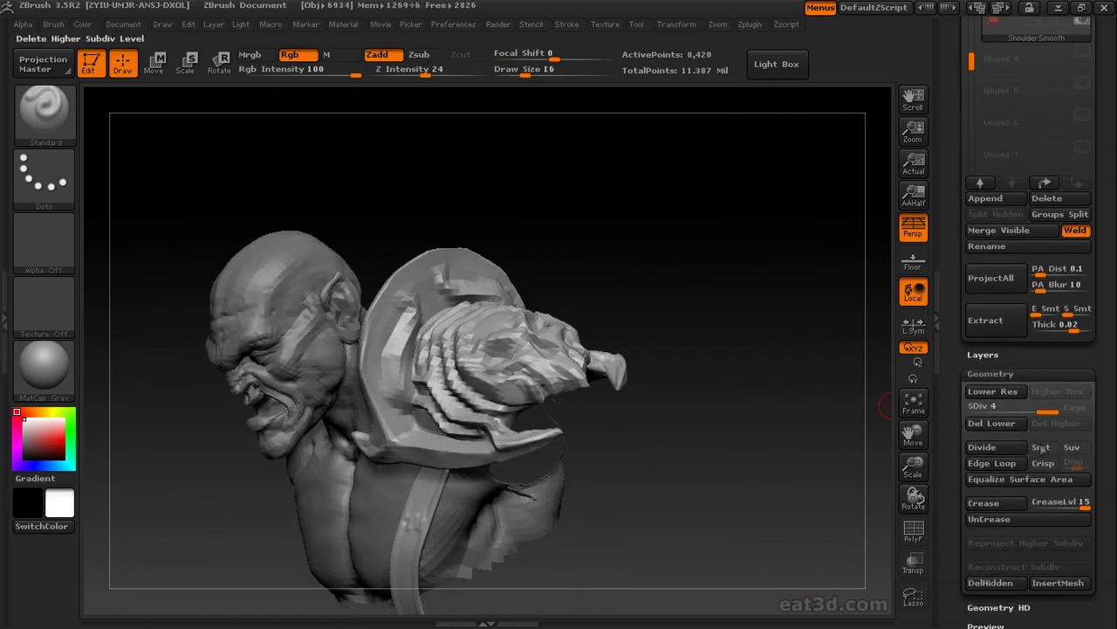
click(1038, 449)
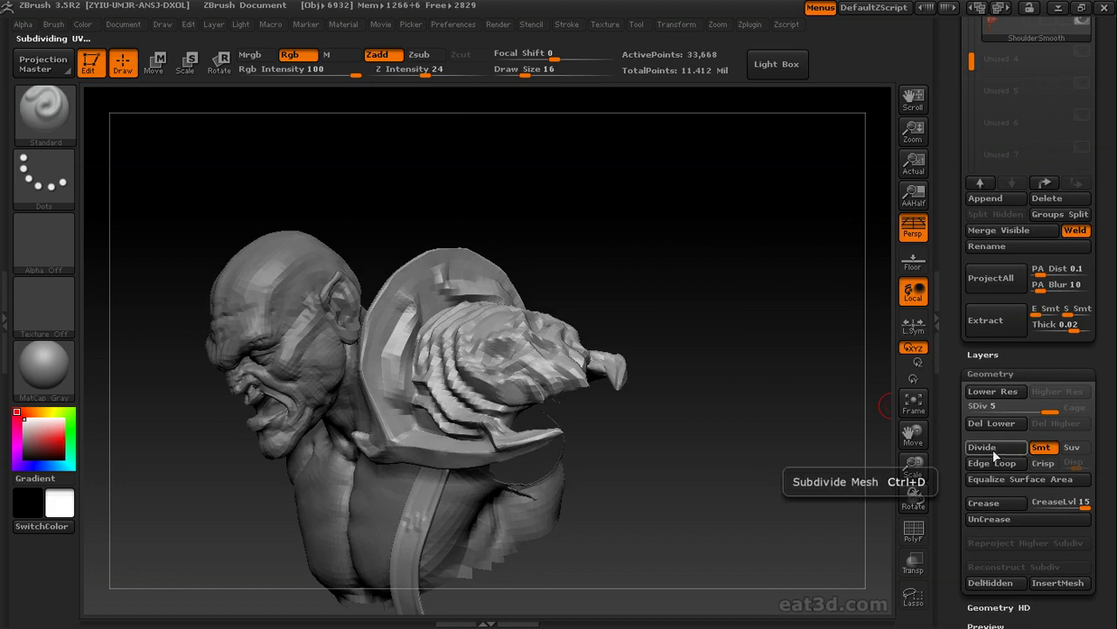
mouse_move(838, 429)
mouse_down()
mouse_move(774, 424)
mouse_move(768, 399)
mouse_up()
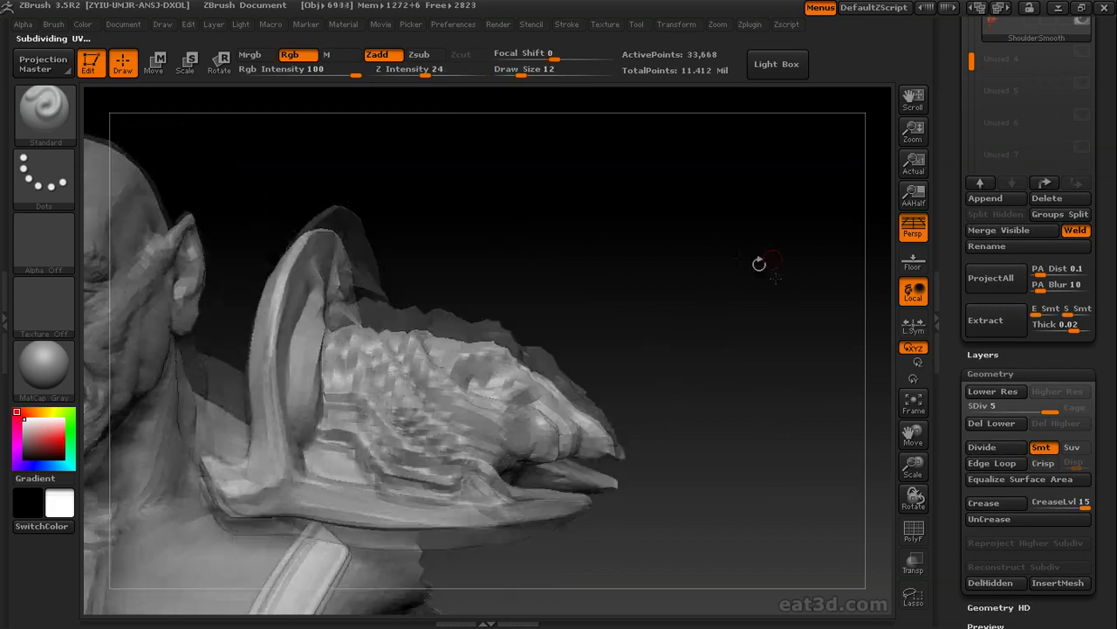
- Refine the ridges and face planes of the shoulder cap with the Standard brush, then the Flatten brush at Z Intensity 100
drag(756, 259, 375, 410)
mouse_move(729, 383)
mouse_down()
mouse_move(816, 344)
mouse_move(522, 396)
mouse_move(411, 376)
mouse_move(690, 398)
mouse_move(663, 351)
mouse_move(709, 379)
mouse_move(509, 353)
mouse_move(493, 298)
mouse_up()
key(bracketleft)
drag(696, 316, 482, 444)
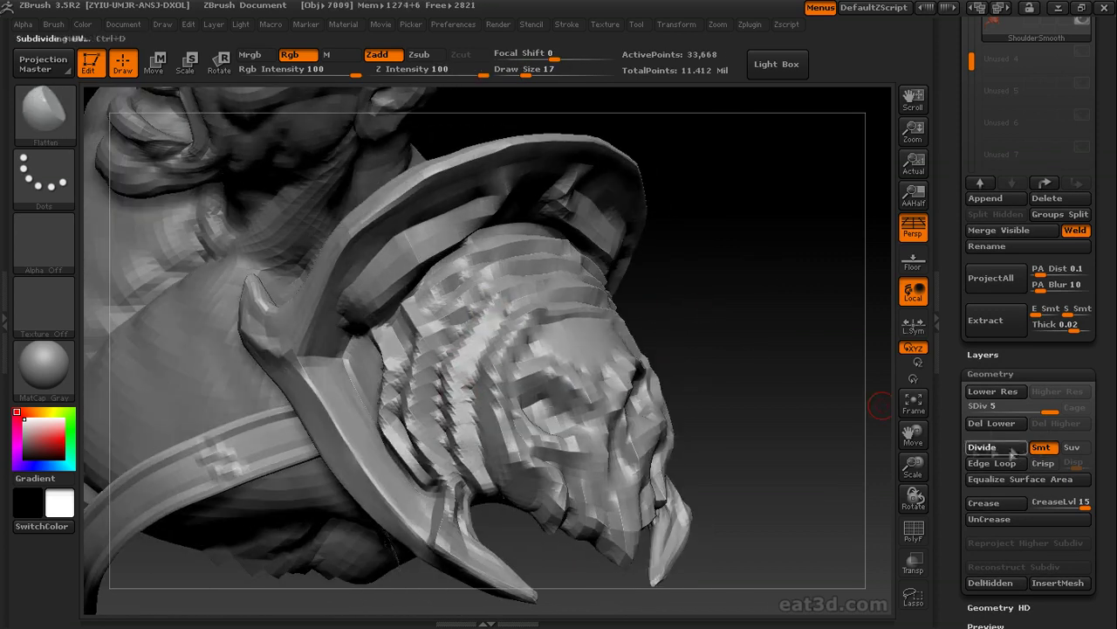
- Refine the brow and eye sockets of the shoulder face at SDiv 6 with the Flatten and Standard brushes
alt+drag(784, 283, 792, 344)
mouse_move(739, 382)
mouse_down()
mouse_move(568, 325)
mouse_move(532, 345)
mouse_move(618, 289)
mouse_move(559, 349)
mouse_move(341, 401)
mouse_move(382, 464)
mouse_move(362, 408)
mouse_move(392, 447)
mouse_move(456, 384)
mouse_up()
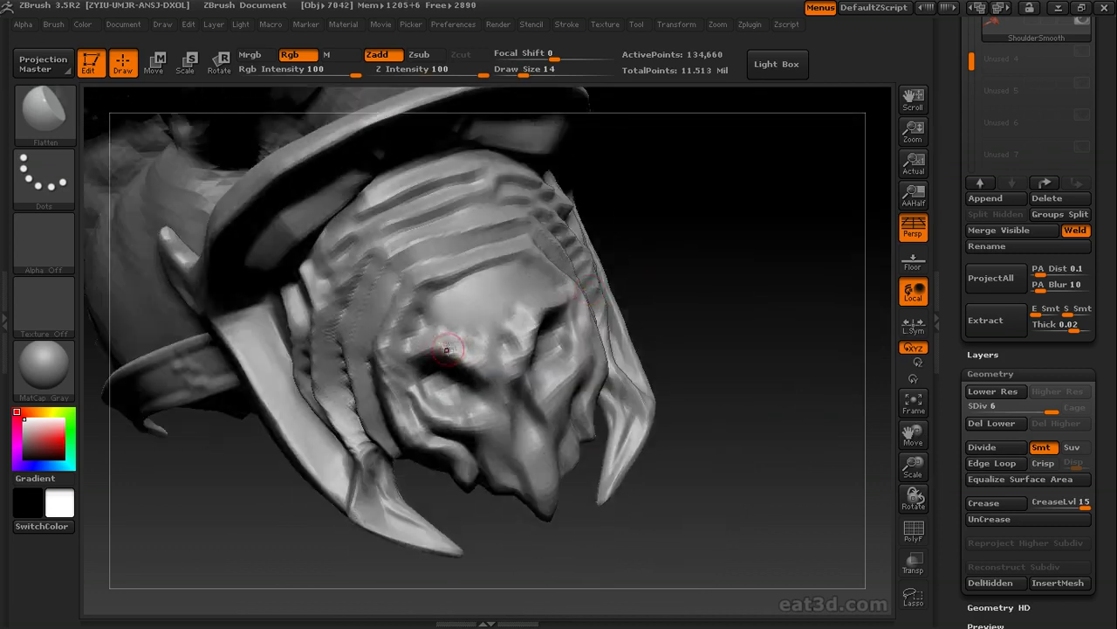
key(b)
key(s)
key(t)
mouse_move(723, 284)
mouse_down()
mouse_move(708, 264)
mouse_move(690, 279)
mouse_up()
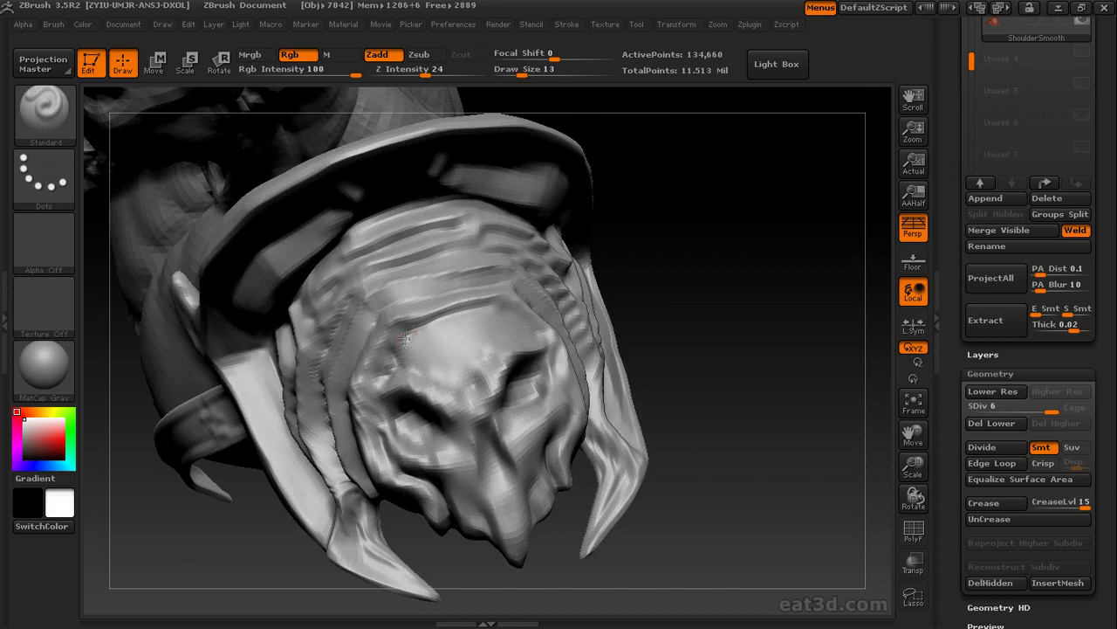
mouse_move(627, 295)
mouse_down()
mouse_move(624, 245)
mouse_move(629, 253)
mouse_up()
drag(391, 376, 542, 349)
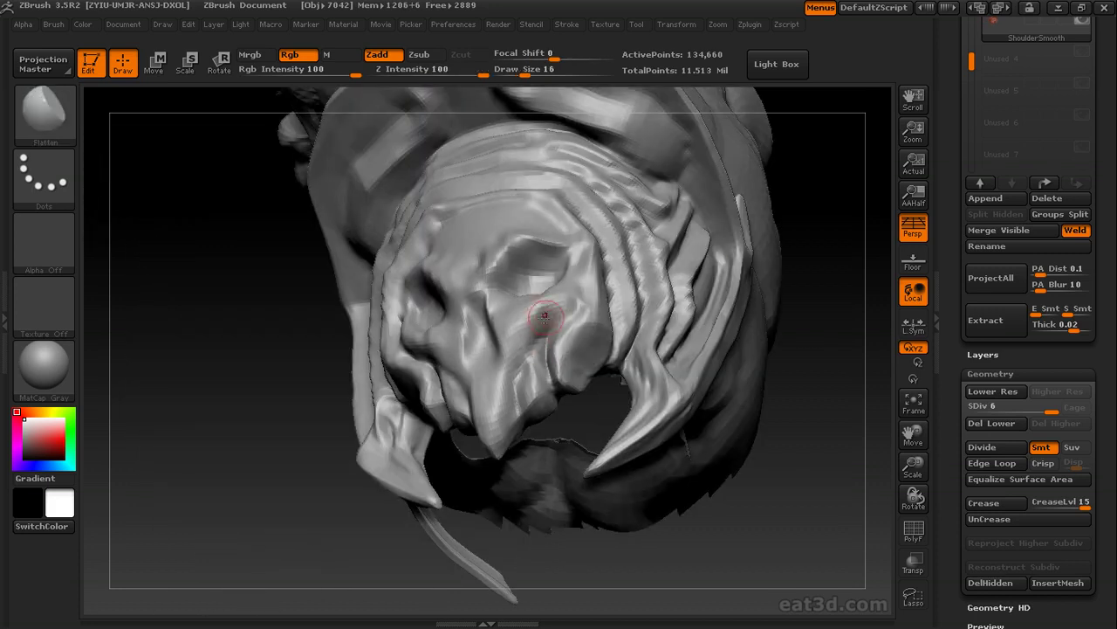
- Flatten the cheeks and side bands of the shoulder face with the Flatten brush, checking the LazyMouse stroke settings
drag(510, 440, 459, 368)
mouse_move(530, 398)
mouse_down()
mouse_move(765, 287)
mouse_move(602, 332)
mouse_move(445, 336)
mouse_move(428, 262)
mouse_move(425, 404)
mouse_move(693, 279)
mouse_move(861, 253)
mouse_move(631, 262)
mouse_move(357, 332)
mouse_move(382, 413)
mouse_up()
mouse_move(611, 364)
mouse_down()
mouse_move(399, 394)
mouse_move(529, 369)
mouse_move(721, 303)
mouse_move(629, 367)
mouse_move(532, 406)
mouse_move(549, 294)
mouse_move(653, 301)
mouse_move(448, 341)
mouse_move(457, 330)
mouse_up()
click(565, 25)
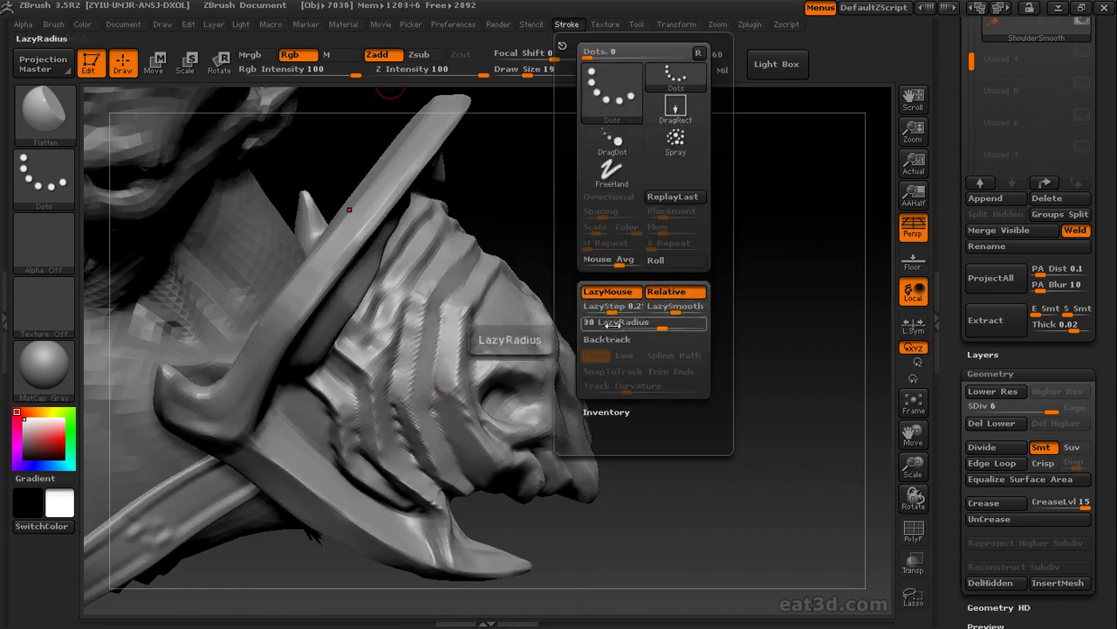
click(646, 339)
drag(778, 340, 604, 350)
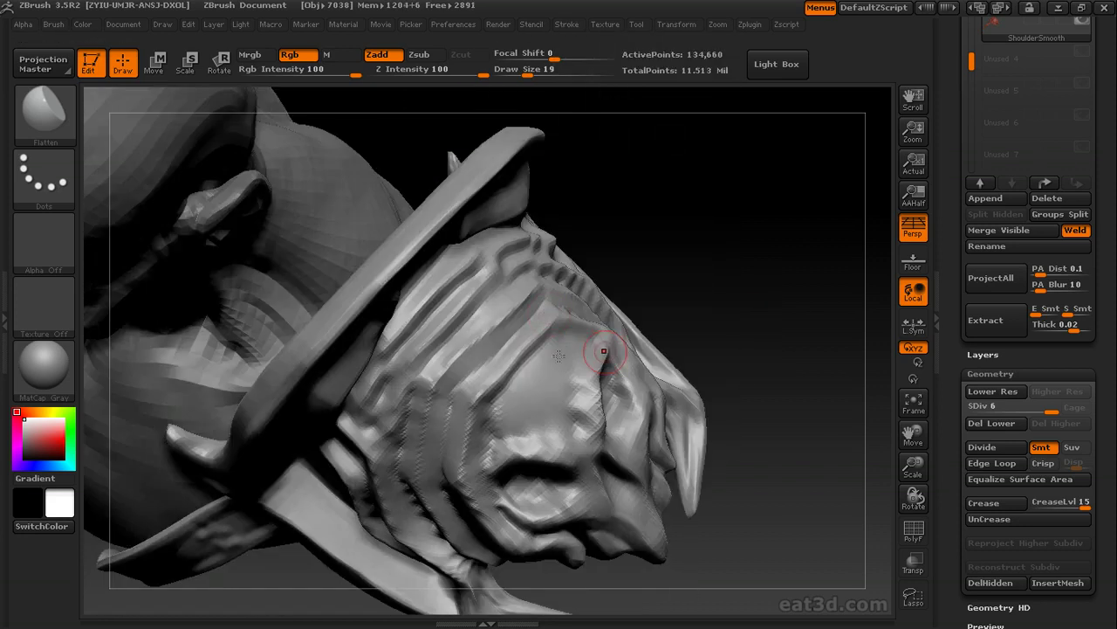
- Flatten and sharpen the stepped bands around the forehead of the shoulder face with the Flatten brush
drag(473, 390, 543, 316)
mouse_move(698, 283)
mouse_down()
mouse_move(752, 254)
mouse_move(677, 260)
mouse_move(781, 250)
mouse_move(742, 235)
mouse_up()
drag(520, 328, 529, 234)
drag(707, 235, 666, 265)
mouse_move(513, 276)
mouse_down()
mouse_move(551, 368)
mouse_move(550, 280)
mouse_up()
mouse_move(468, 244)
mouse_down()
mouse_move(643, 204)
mouse_move(676, 239)
mouse_move(415, 274)
mouse_up()
mouse_move(716, 262)
mouse_down()
mouse_move(781, 251)
mouse_move(742, 262)
mouse_up()
- Define the jaw and the lower side bands running toward the tusk with the Flatten brush at varying draw sizes
drag(527, 74, 525, 74)
mouse_move(716, 271)
mouse_down()
mouse_move(732, 261)
mouse_move(450, 268)
mouse_move(460, 363)
mouse_up()
mouse_move(225, 387)
mouse_down()
mouse_move(553, 250)
mouse_move(559, 234)
mouse_up()
drag(322, 358, 428, 292)
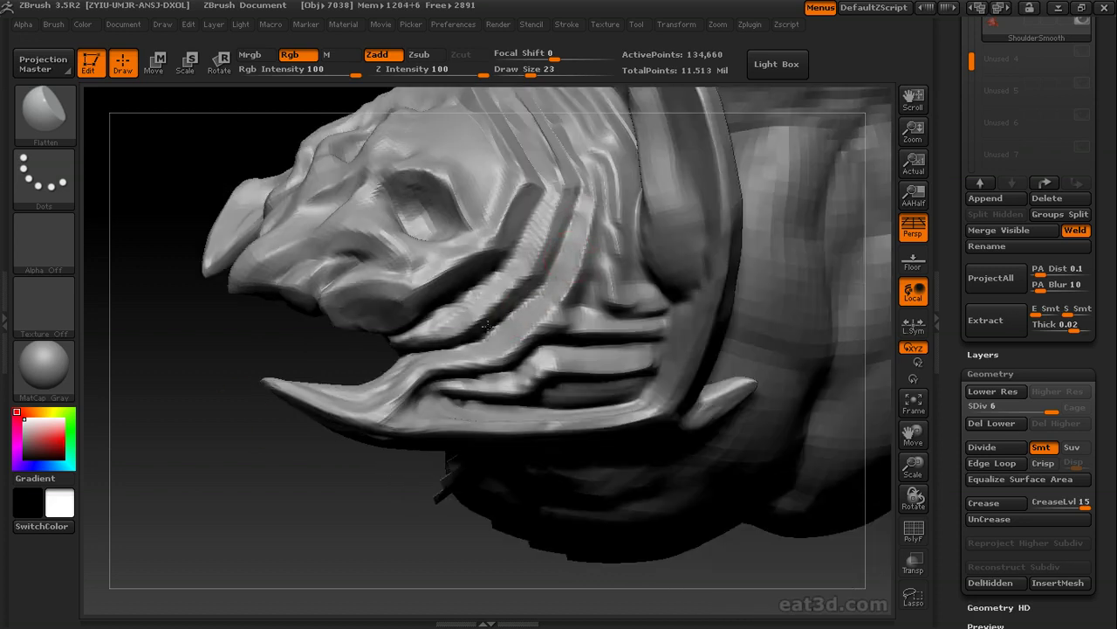
drag(485, 326, 378, 353)
mouse_move(331, 471)
mouse_down()
mouse_move(277, 463)
mouse_move(236, 476)
mouse_move(292, 436)
mouse_up()
mouse_move(532, 305)
mouse_down()
mouse_move(595, 282)
mouse_move(588, 312)
mouse_up()
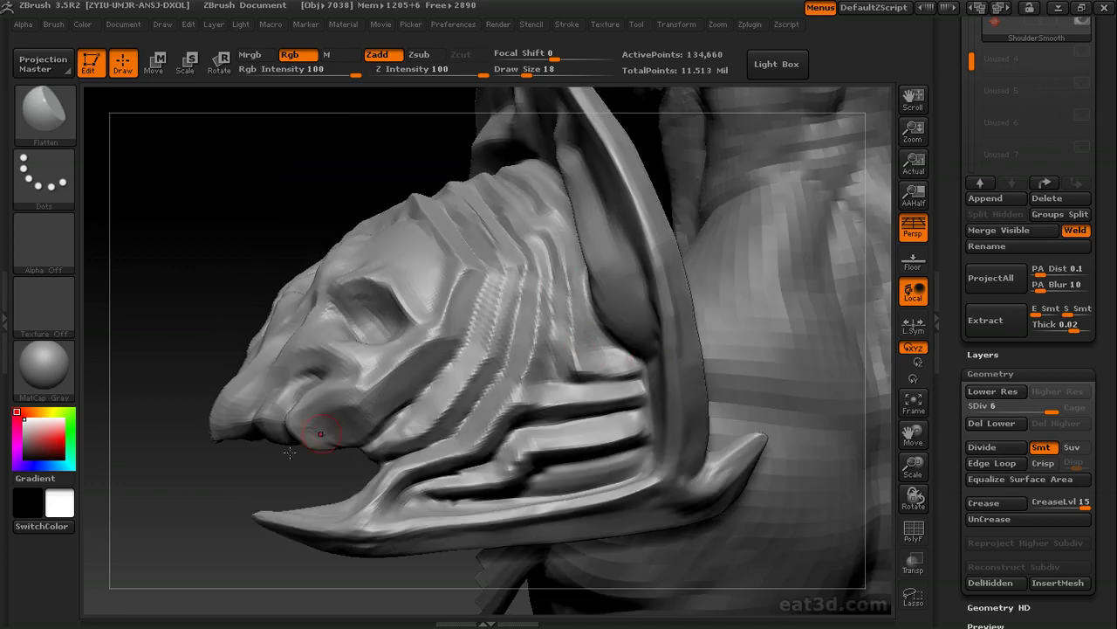
drag(289, 452, 502, 409)
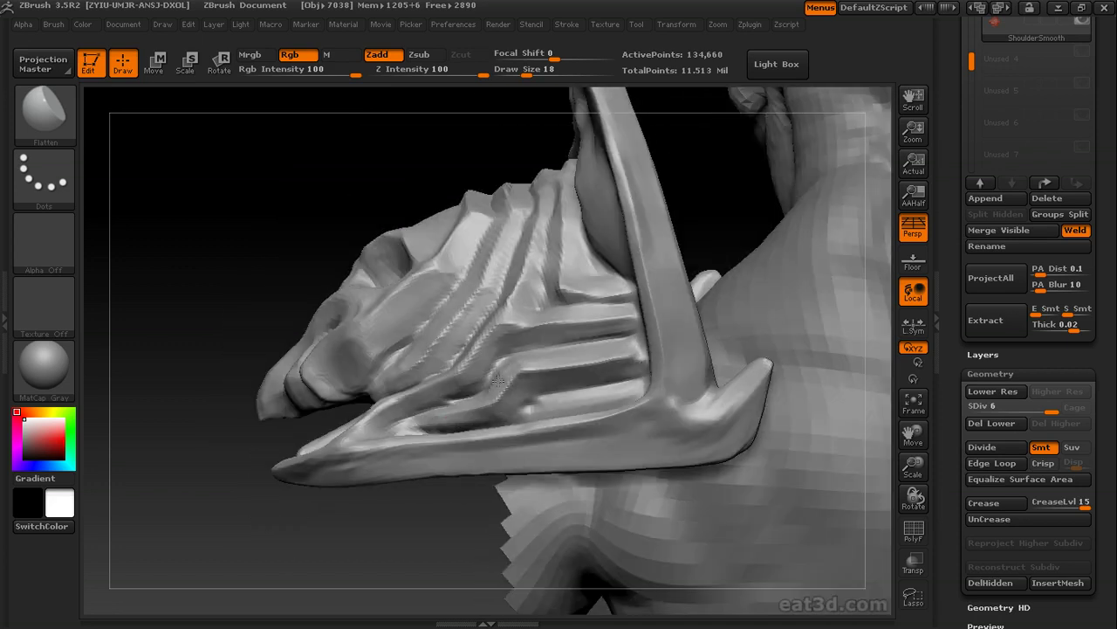
drag(520, 358, 703, 300)
drag(466, 315, 481, 324)
- Build up a raised horn tip on one of the collar's ridges above the face with the Standard brush
key(b)
key(s)
key(t)
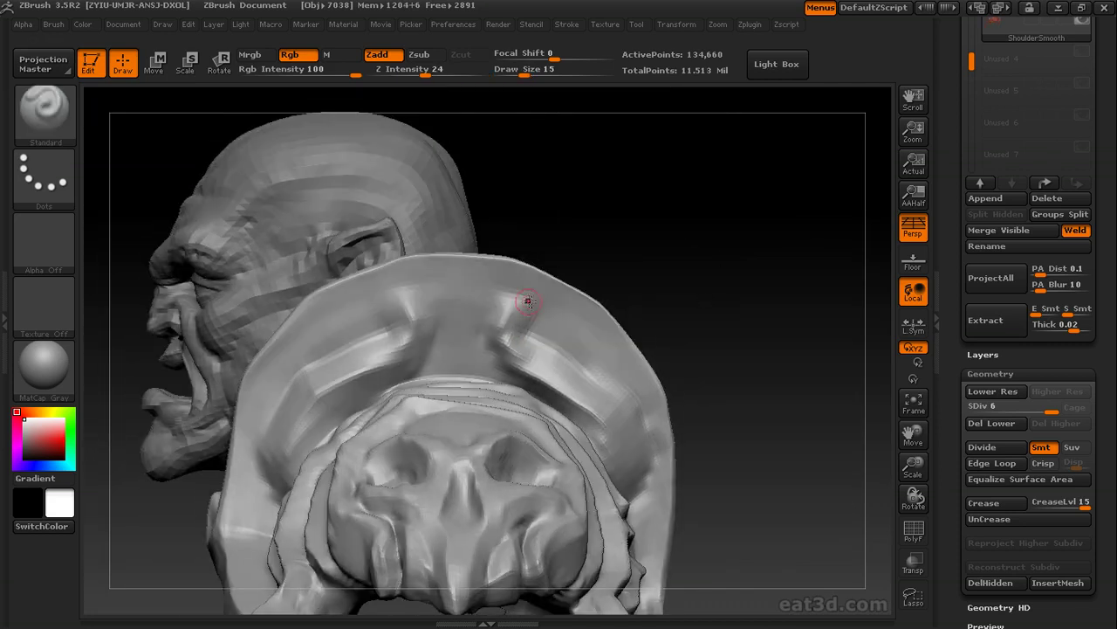
drag(668, 252, 524, 270)
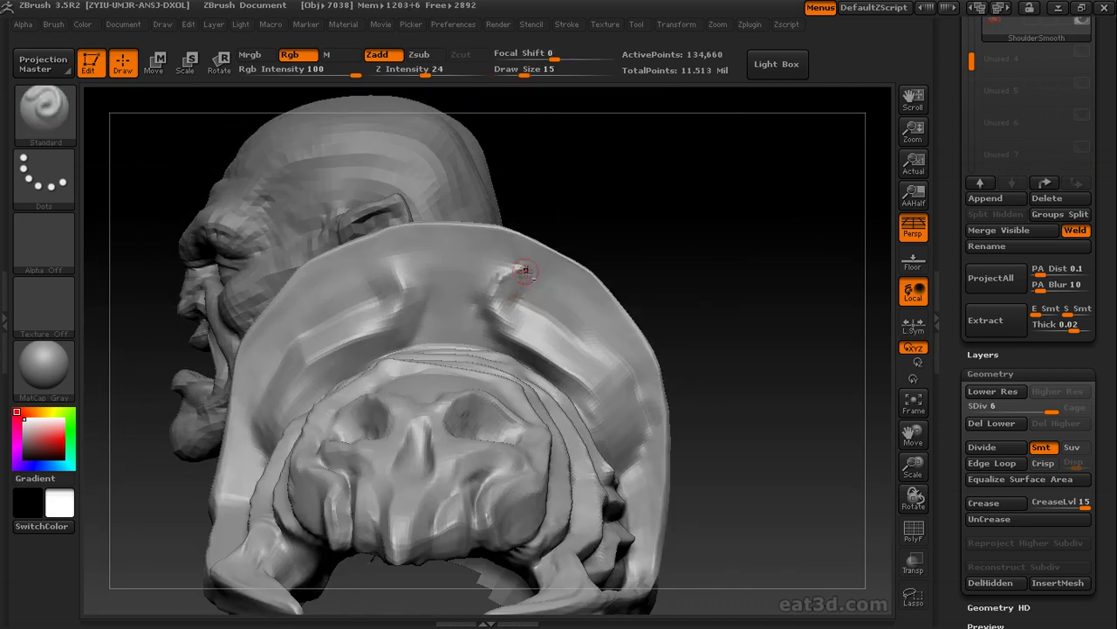
mouse_move(713, 310)
mouse_down()
mouse_move(628, 267)
mouse_move(495, 329)
mouse_up()
- Flatten the planes of the two horn ridges on the collar above the face with the Flatten brush
key(b)
key(f)
key(l)
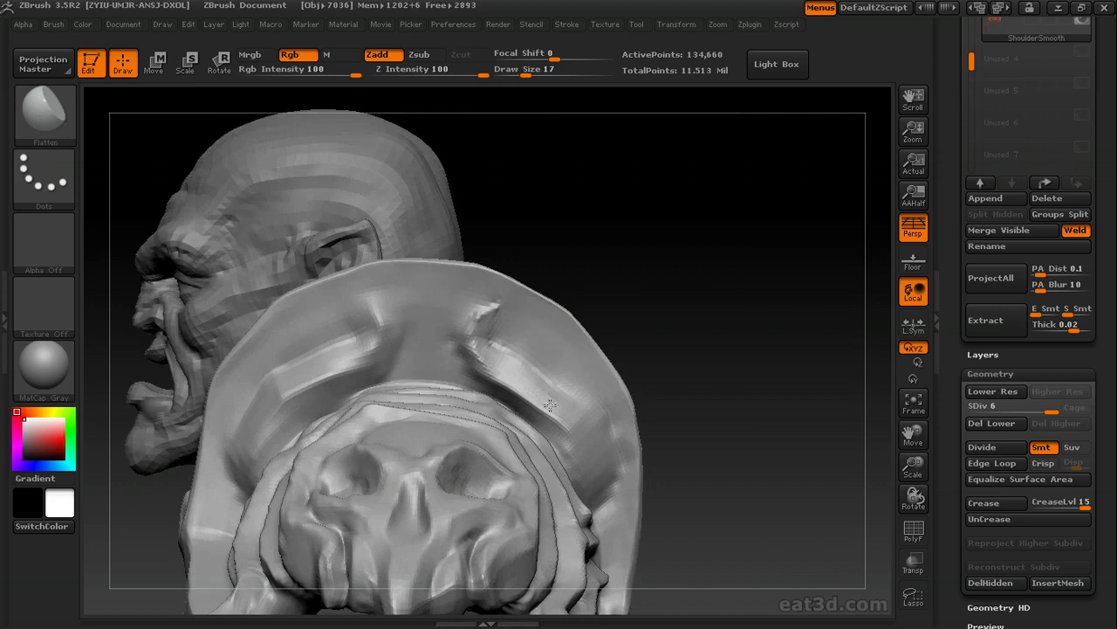
drag(672, 323, 527, 316)
drag(544, 391, 476, 352)
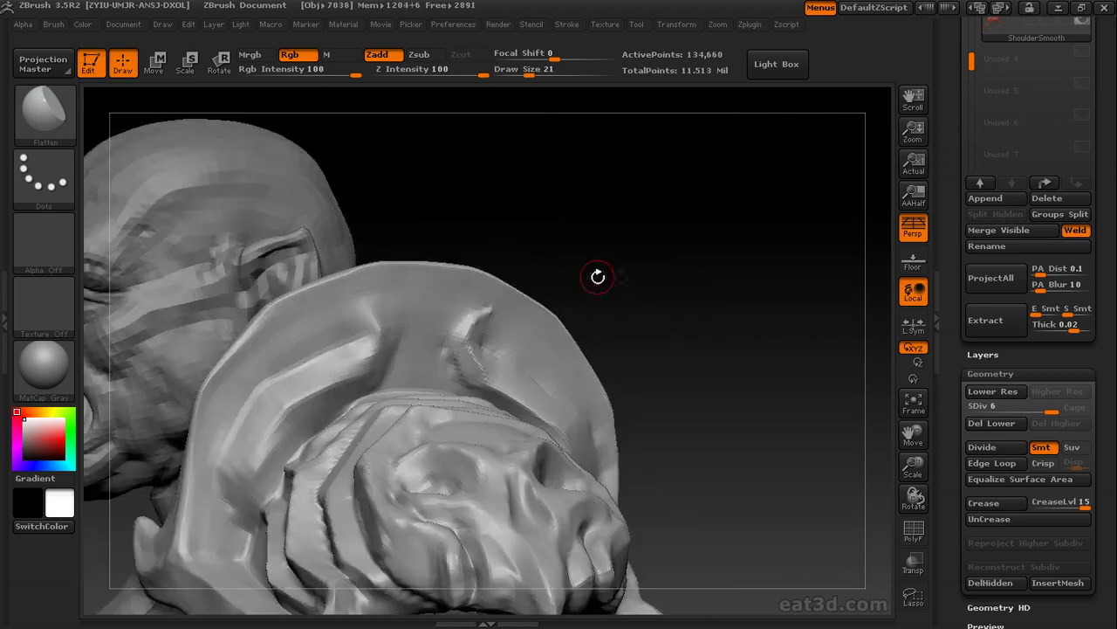
drag(598, 277, 453, 374)
drag(686, 273, 644, 257)
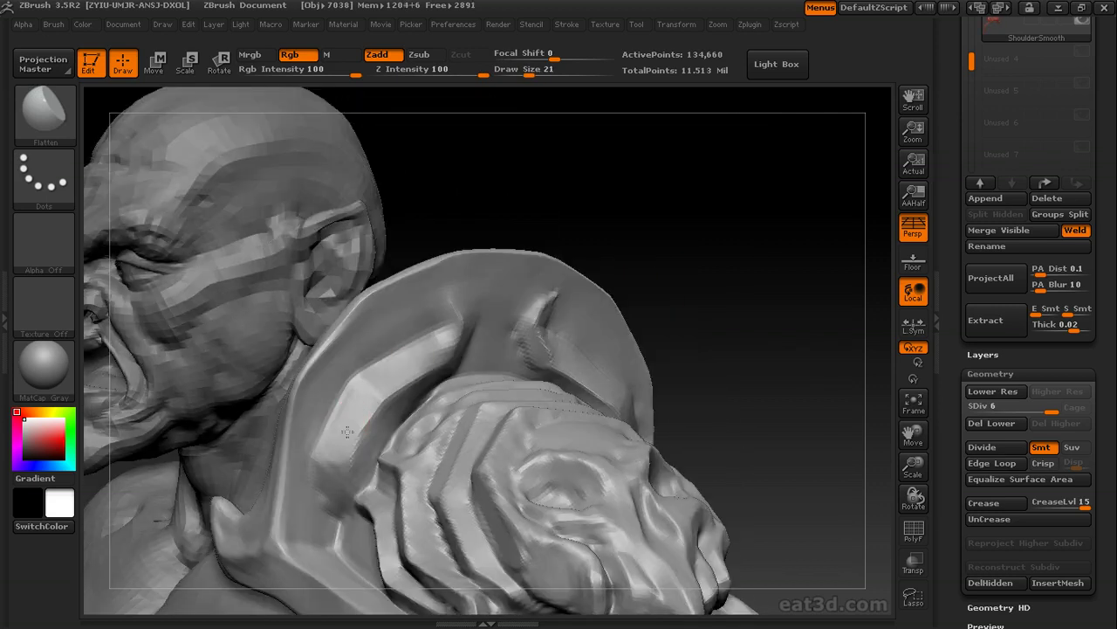
- Build up the matching horn ridge on the other half of the collar with the Standard brush
key(s)
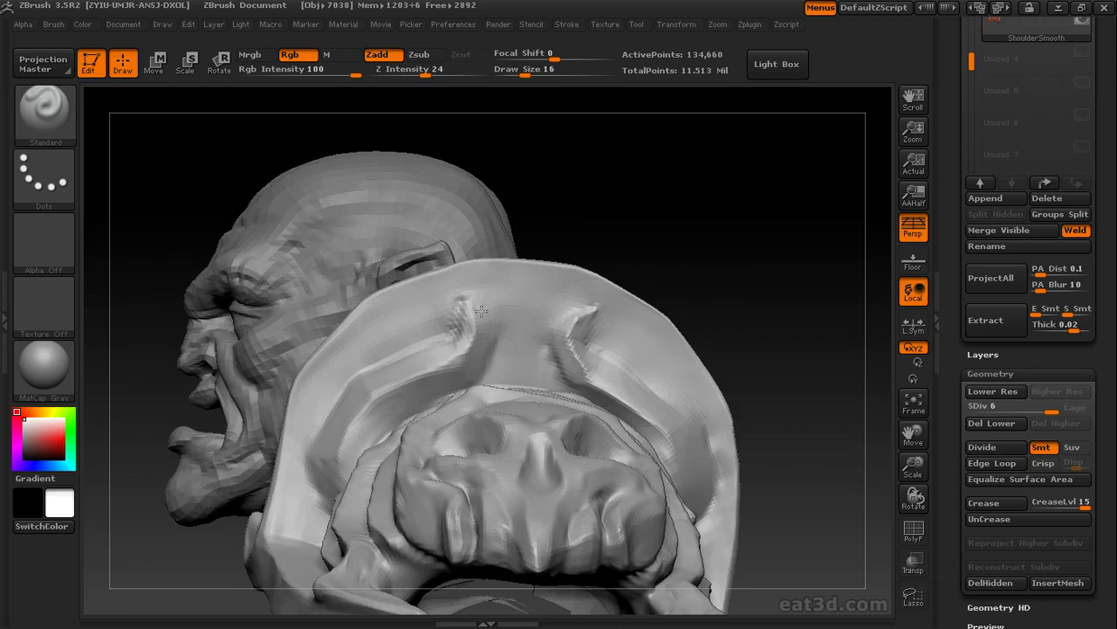
mouse_move(644, 276)
mouse_down()
mouse_move(746, 222)
mouse_move(374, 405)
mouse_up()
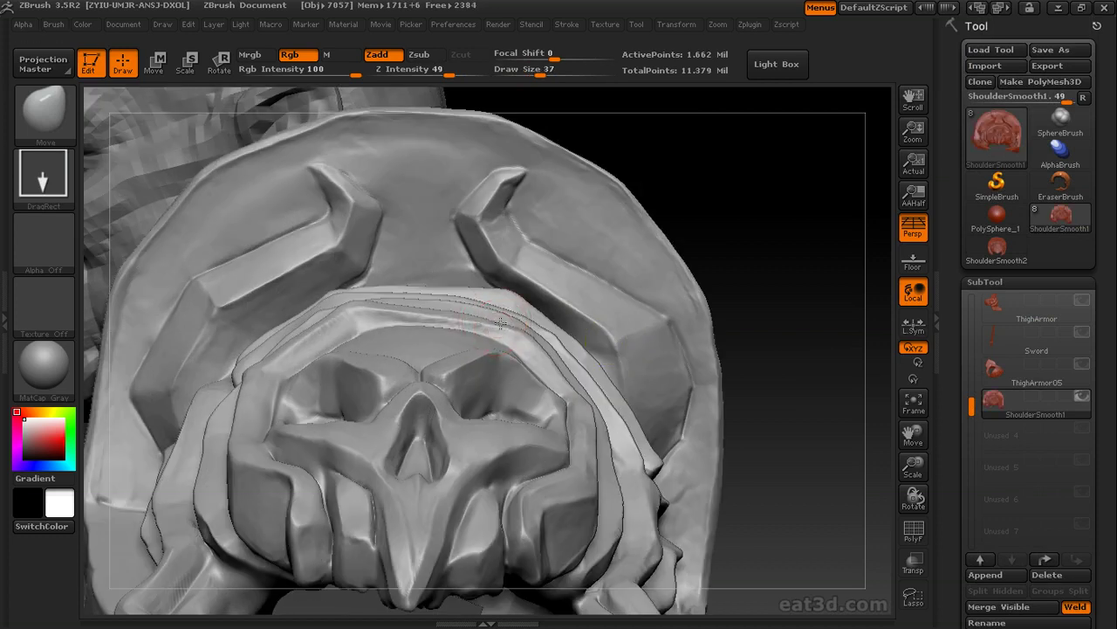
key(bracketleft)
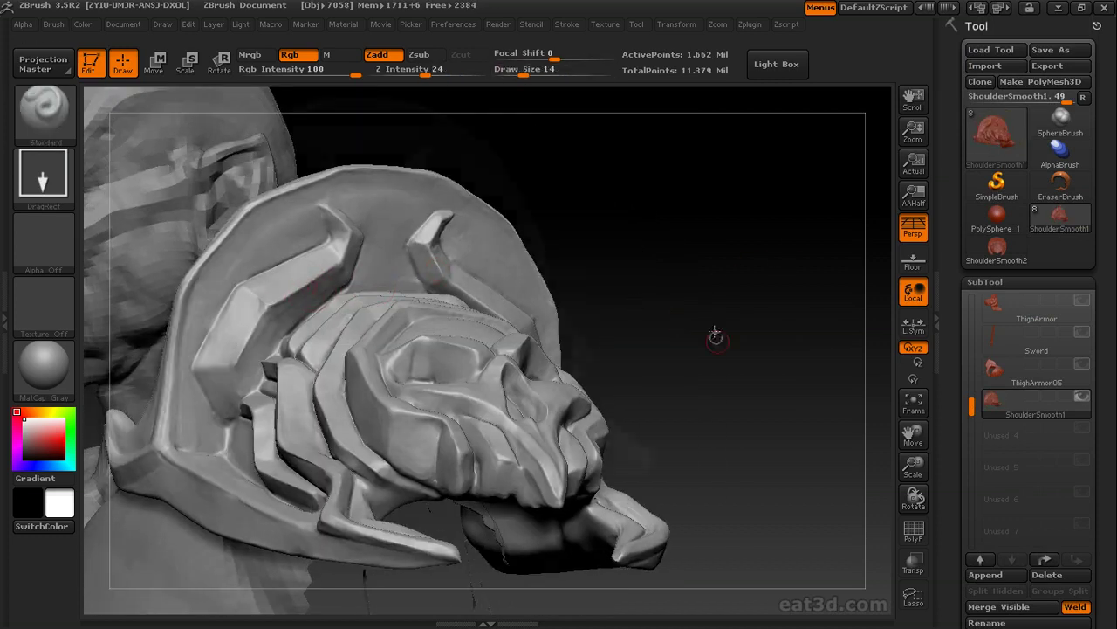
- Choose the Slash3 brush and set its Draw Size to 8 and Z Intensity to 32
mouse_move(714, 334)
mouse_down()
mouse_move(728, 317)
mouse_move(691, 335)
mouse_up()
click(59, 194)
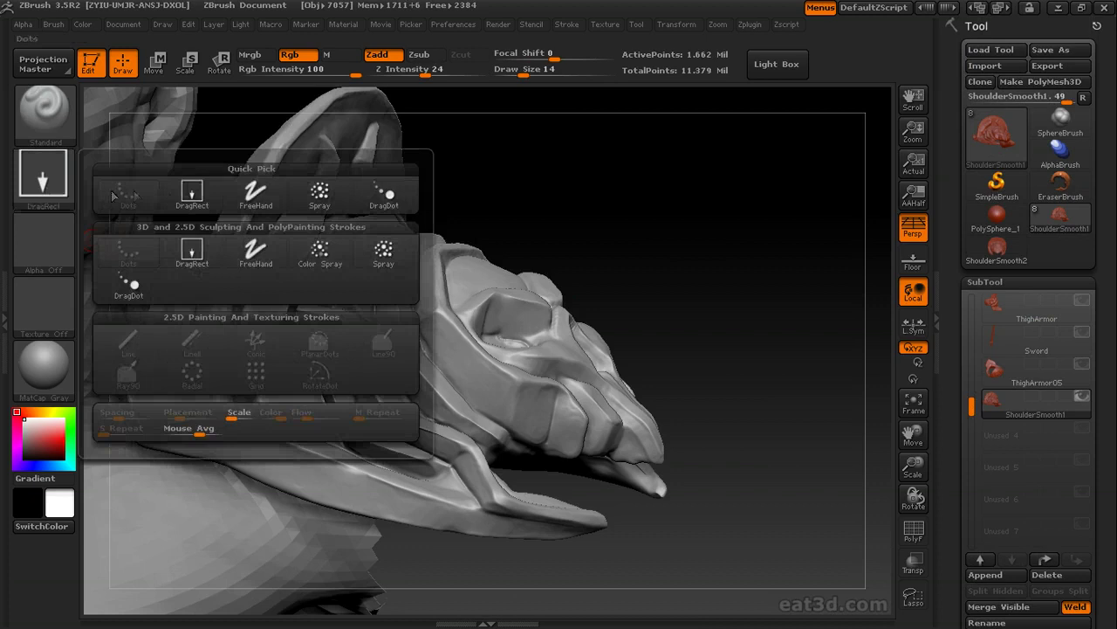
click(59, 119)
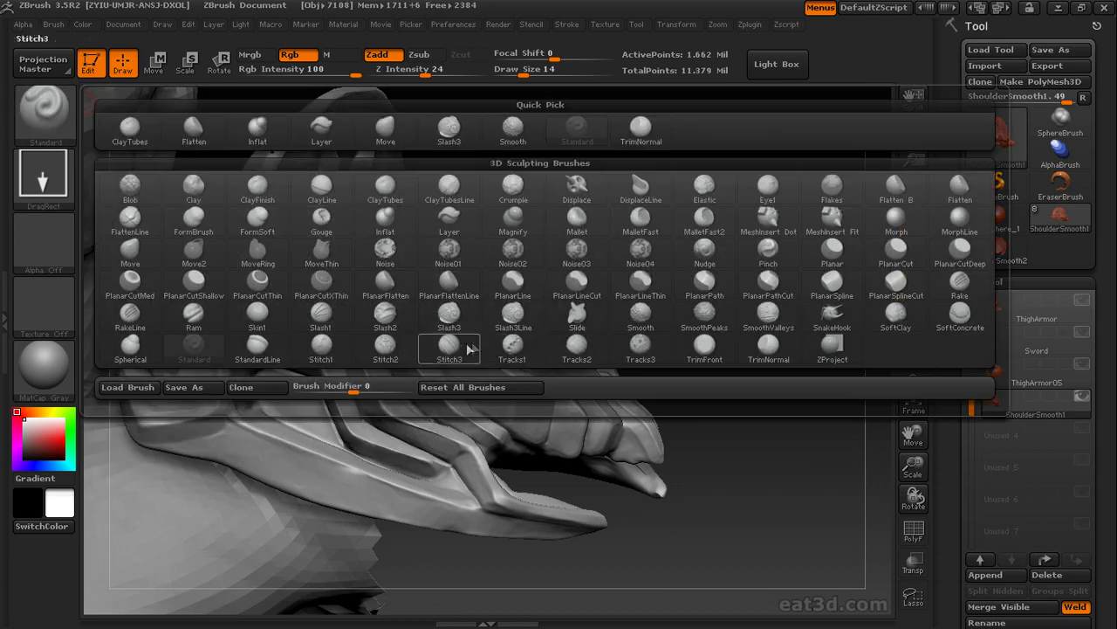
click(464, 346)
drag(757, 294, 793, 266)
key(bracketleft)
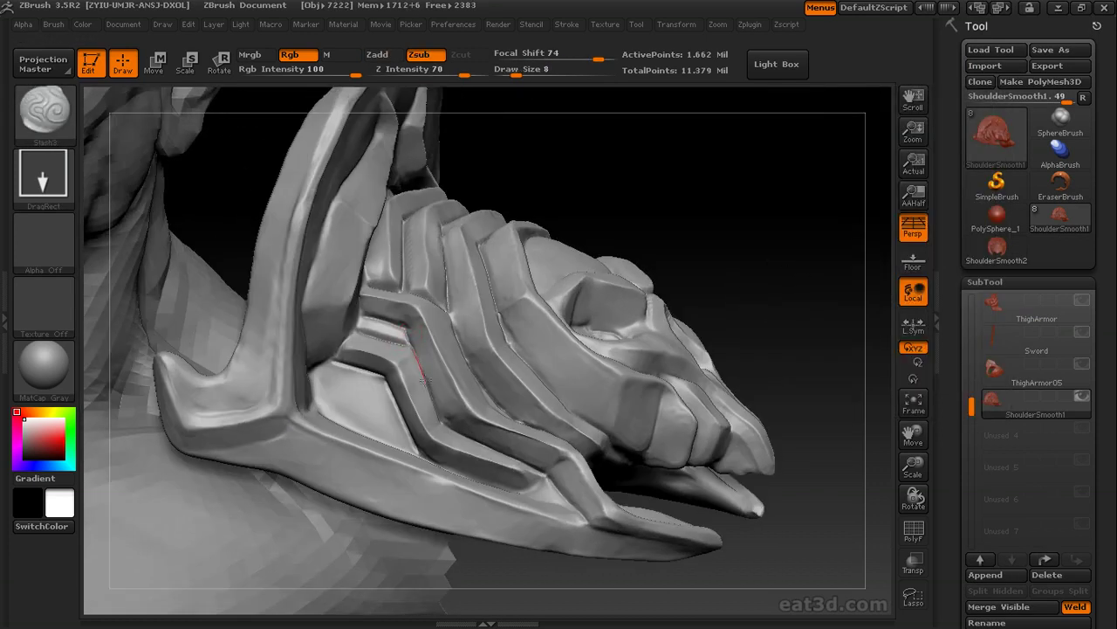
alt+drag(809, 308, 781, 295)
drag(464, 75, 434, 75)
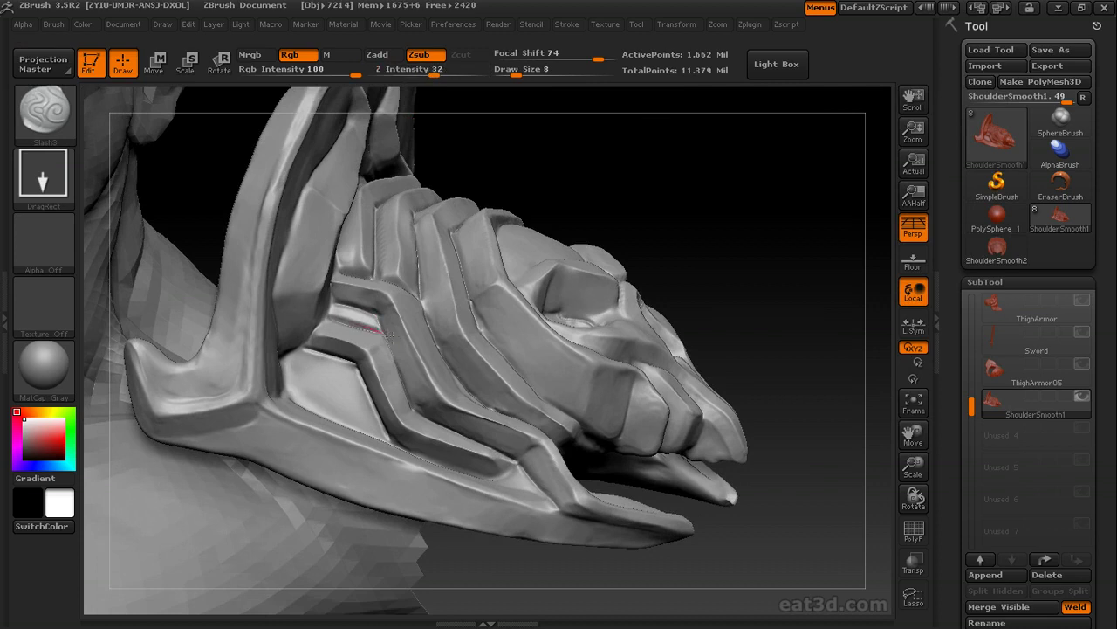
- Cut fine creases along the side bands and tusk edges of the shoulder armor with the Slash3 brush
drag(803, 334, 482, 409)
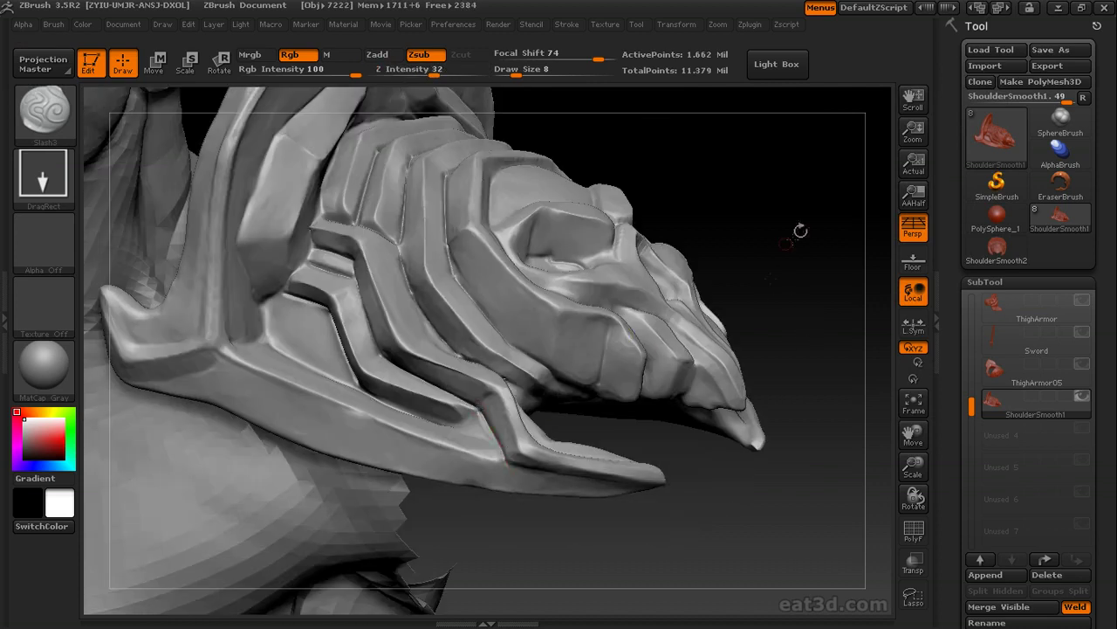
drag(800, 230, 545, 431)
drag(550, 482, 549, 497)
mouse_move(768, 372)
mouse_down()
mouse_move(748, 405)
mouse_move(811, 399)
mouse_move(779, 406)
mouse_move(788, 354)
mouse_move(621, 387)
mouse_move(524, 354)
mouse_up()
- Cut creases along the upper edges of the brow ridges with the Slash3 brush at Draw Size 7
key(s)
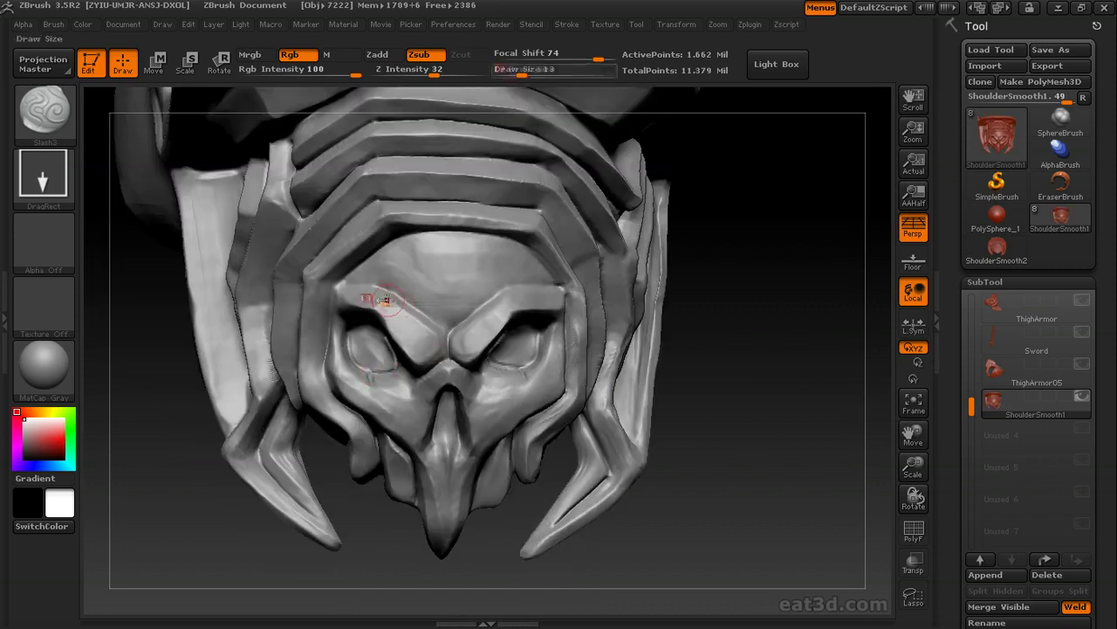
alt+drag(379, 299, 371, 377)
key(s)
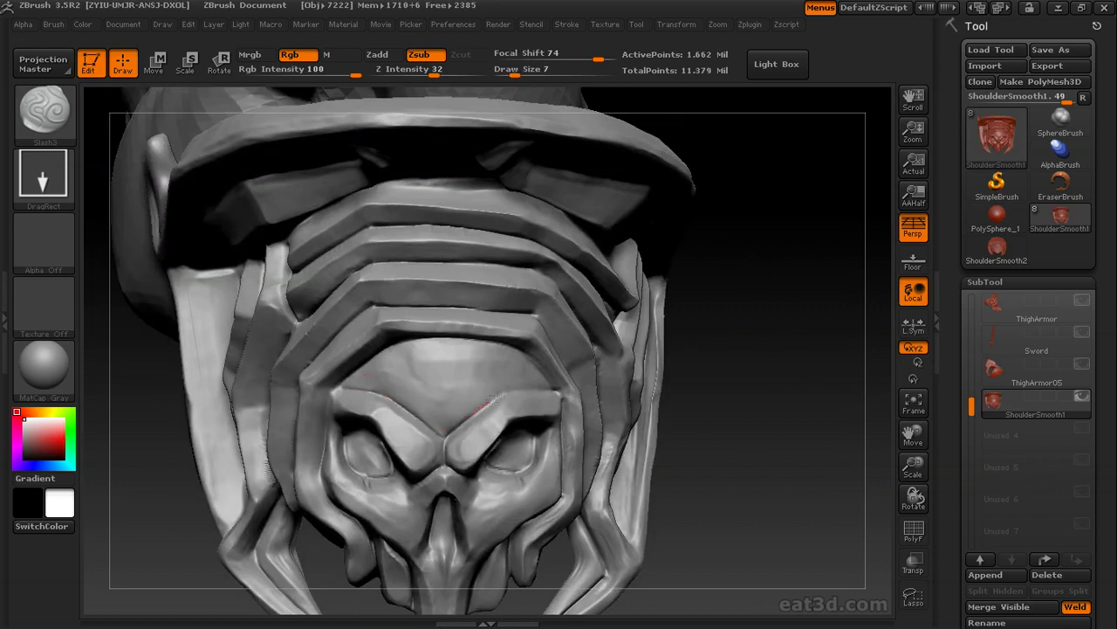
drag(494, 402, 506, 391)
- Cut creases along the bands and outer frame on the opposite side of the shoulder armor with Slash3
drag(807, 354, 659, 325)
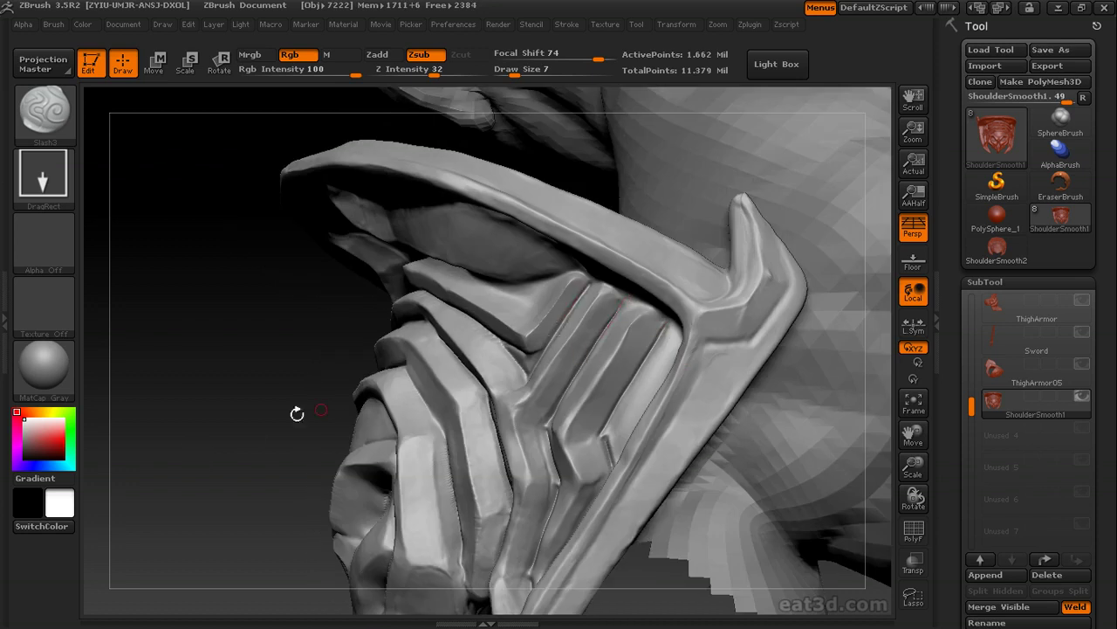
drag(297, 413, 717, 266)
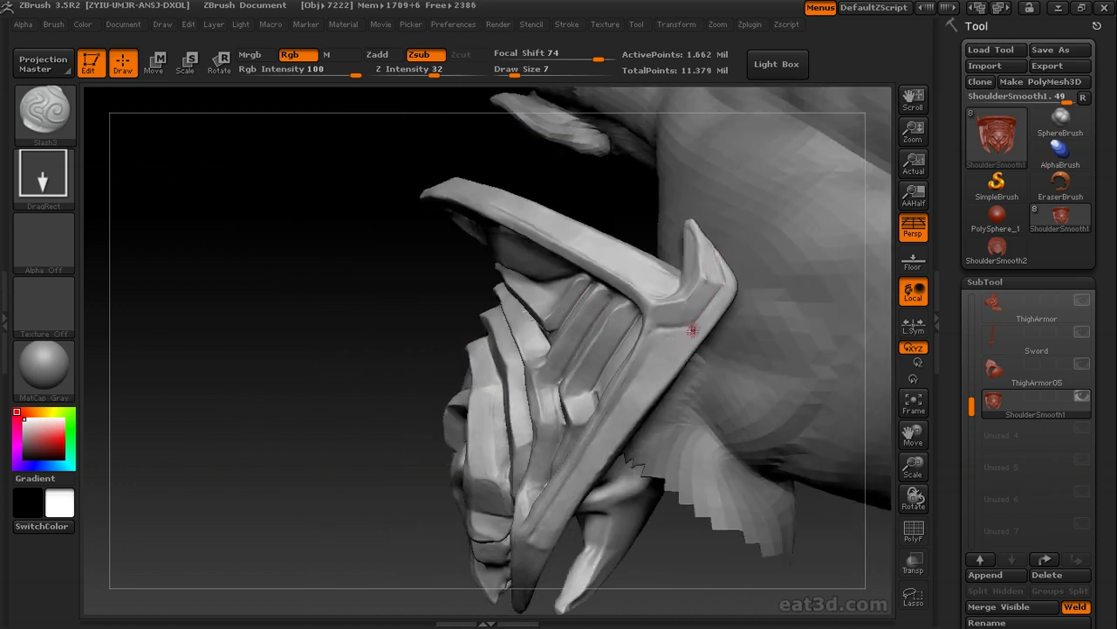
drag(671, 344, 442, 339)
drag(465, 397, 714, 350)
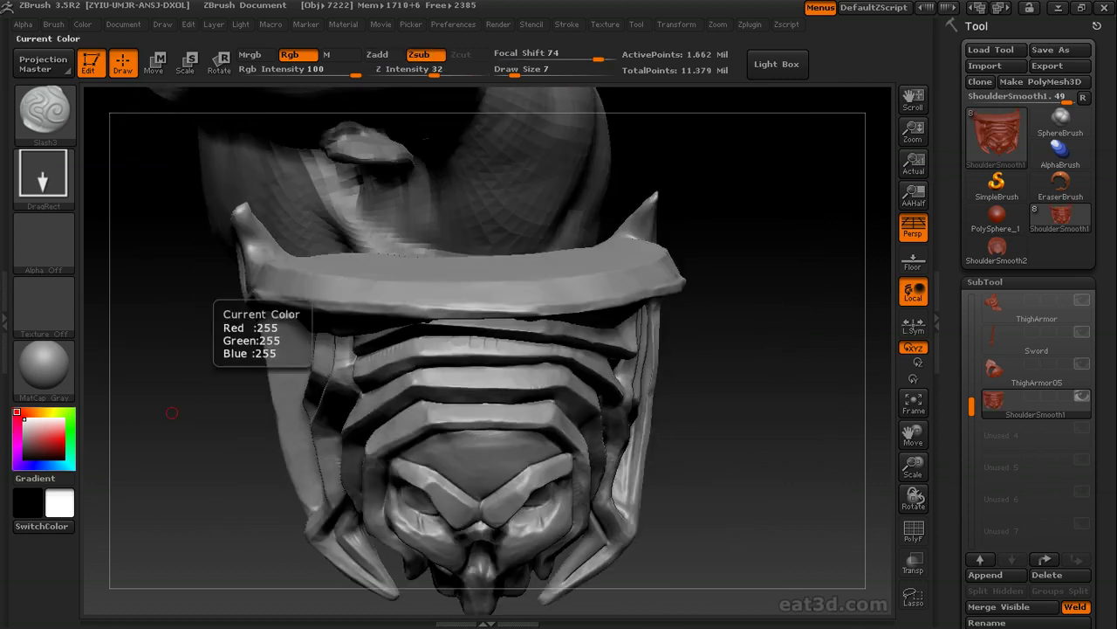
- Cut creases across the cheeks below the eye sockets and beside the beak with the Slash3 brush
drag(172, 412, 742, 345)
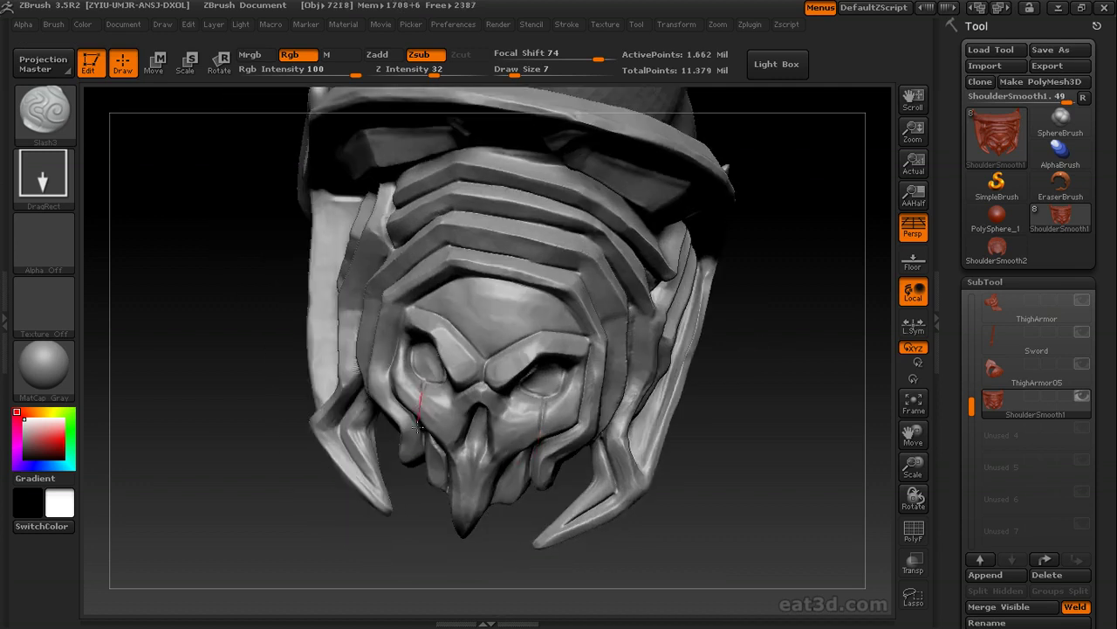
drag(417, 426, 555, 387)
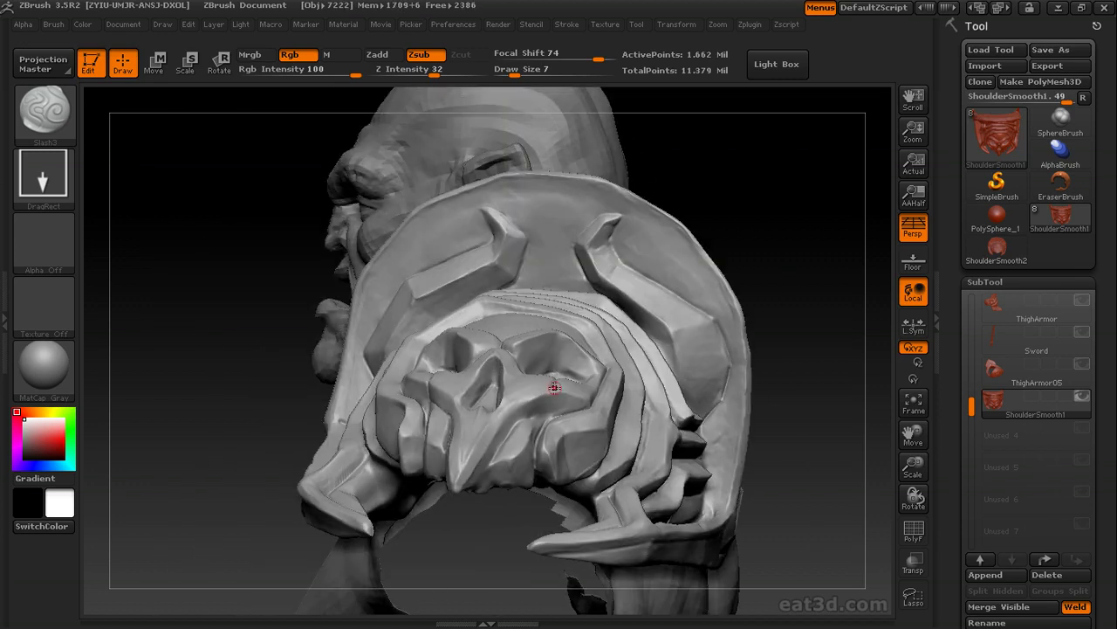
drag(720, 375, 526, 417)
drag(322, 461, 494, 452)
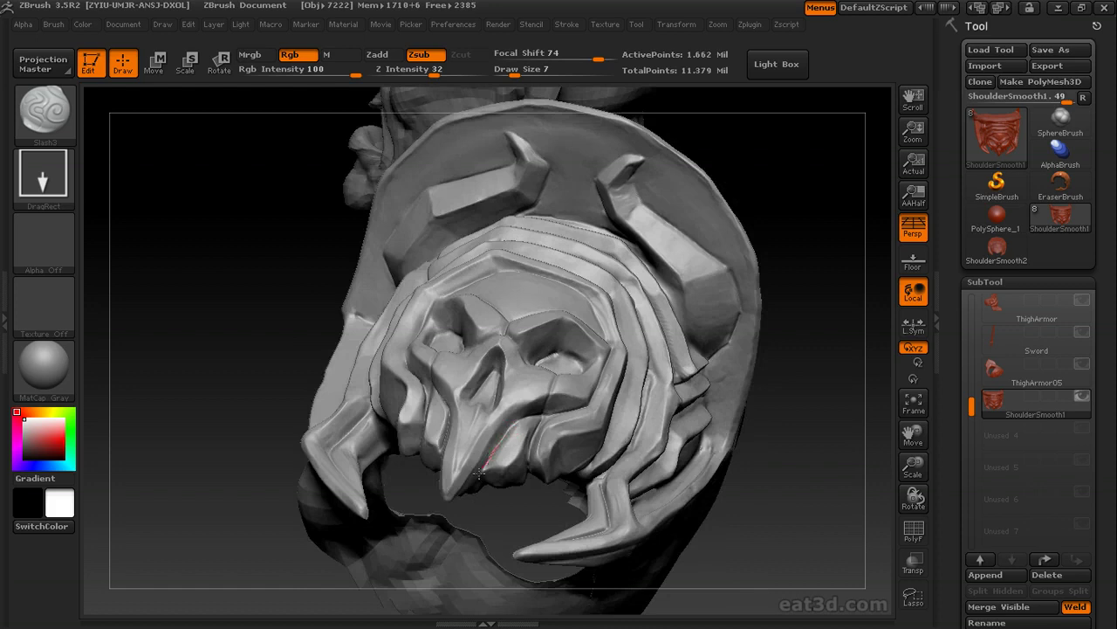
- Cut creases around the edges of the two horn ridges on the collar with the Slash3 brush
drag(798, 333, 749, 376)
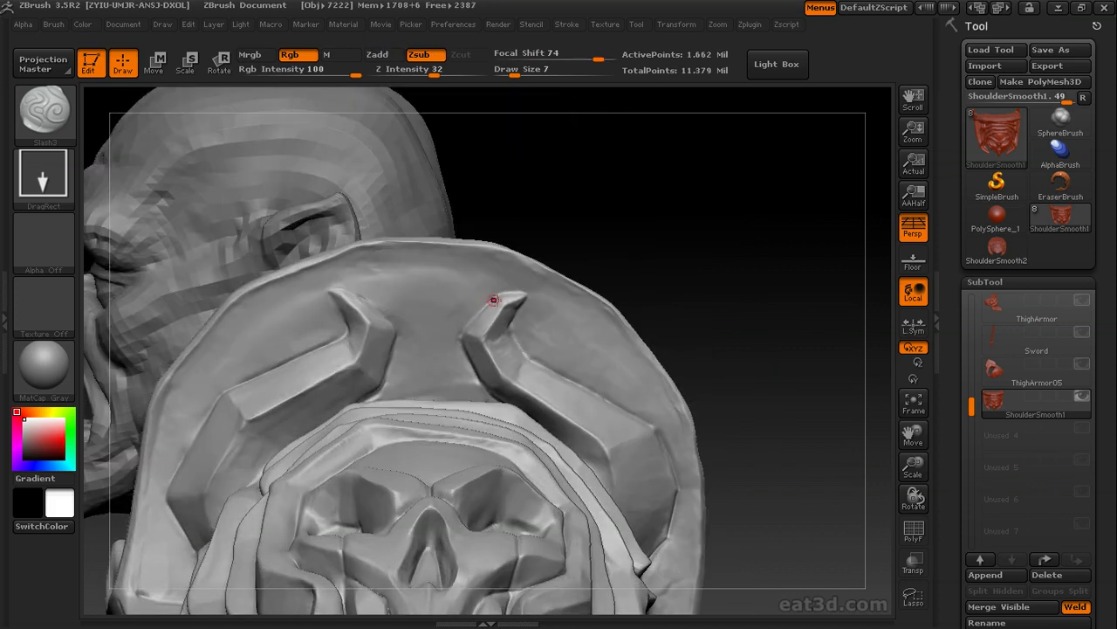
drag(540, 292, 520, 304)
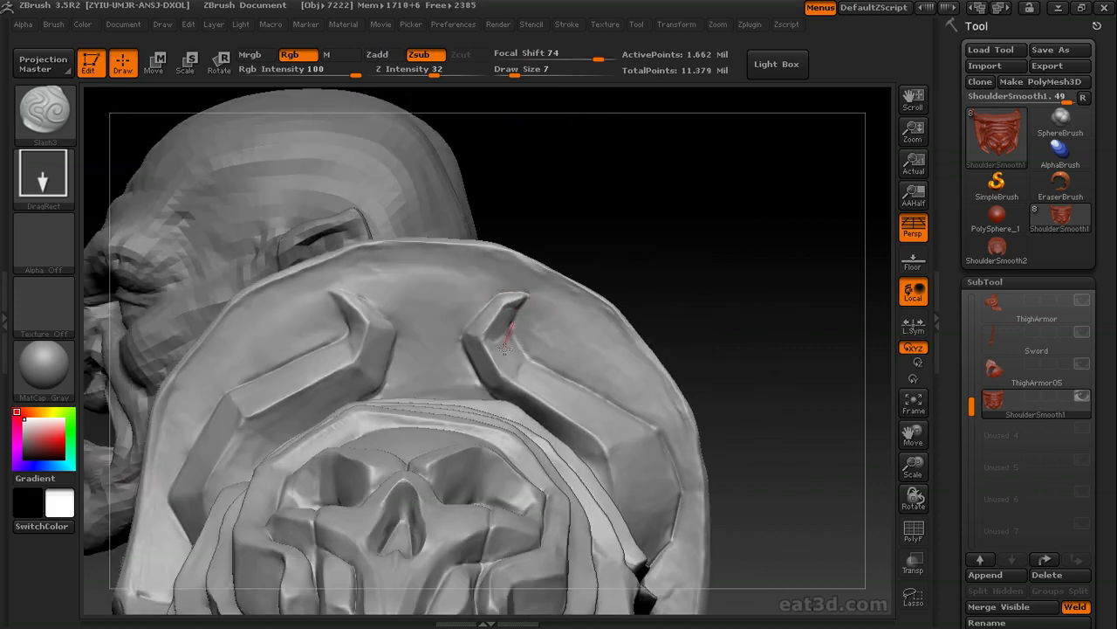
drag(730, 352, 443, 285)
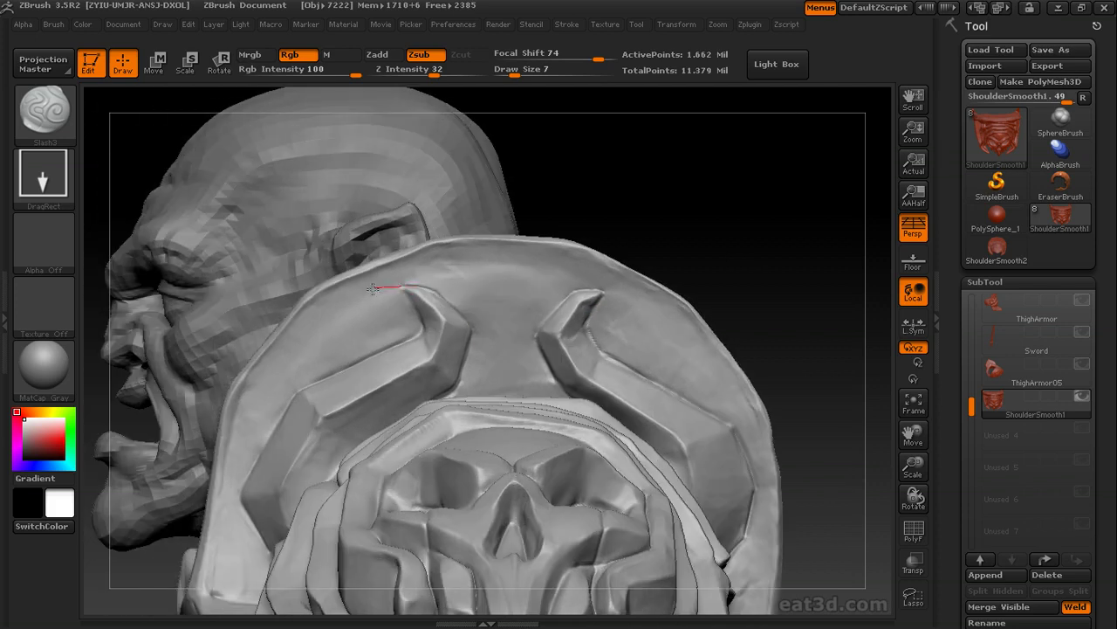
drag(767, 275, 302, 379)
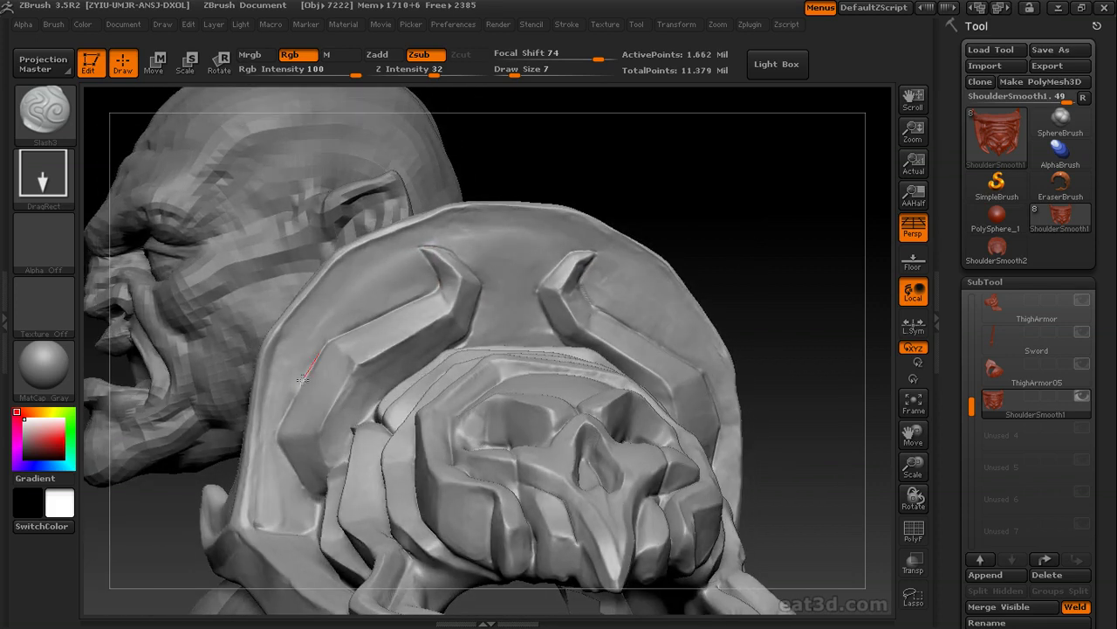
drag(302, 490, 305, 495)
mouse_move(781, 297)
mouse_down()
mouse_move(756, 308)
mouse_move(742, 288)
mouse_move(777, 393)
mouse_up()
key(b)
key(s)
key(t)
key(s)
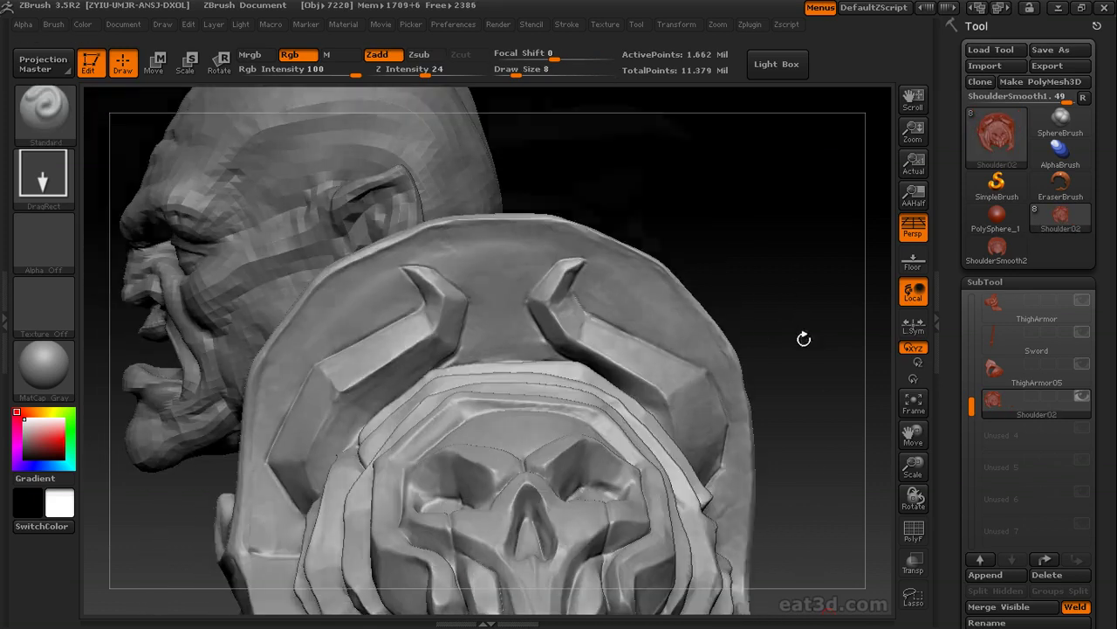
mouse_move(804, 339)
mouse_down()
mouse_move(798, 295)
mouse_move(838, 301)
mouse_up()
drag(663, 319, 716, 295)
- Build shallow uneven patches on the collar around both horn ridges with the Layer brush at Z Intensity 1
key(b)
key(l)
key(a)
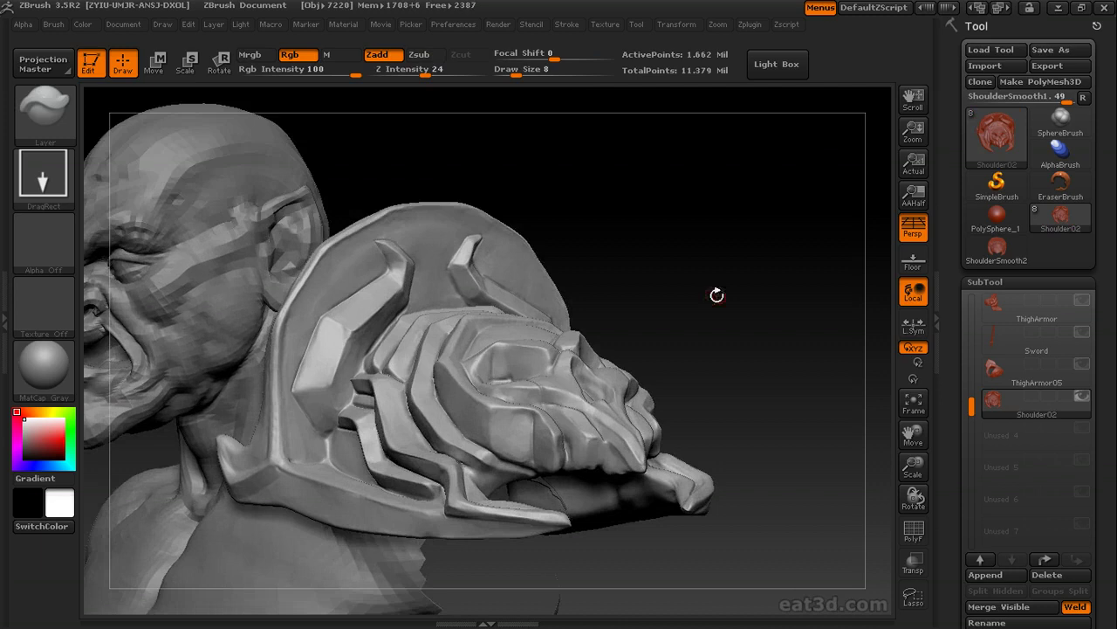
key(s)
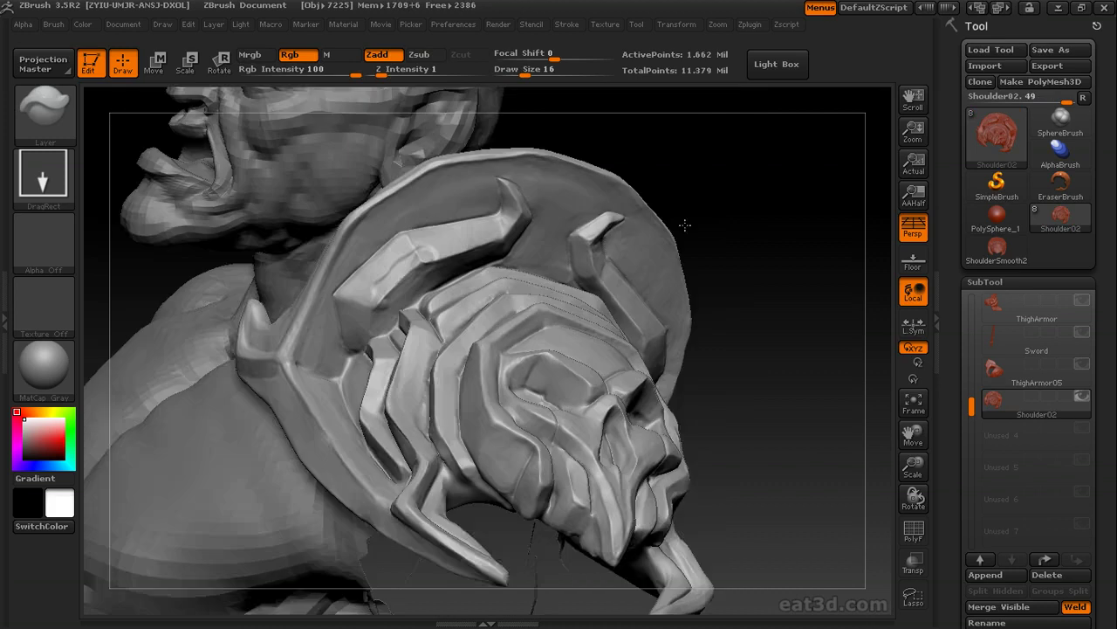
drag(684, 227, 743, 190)
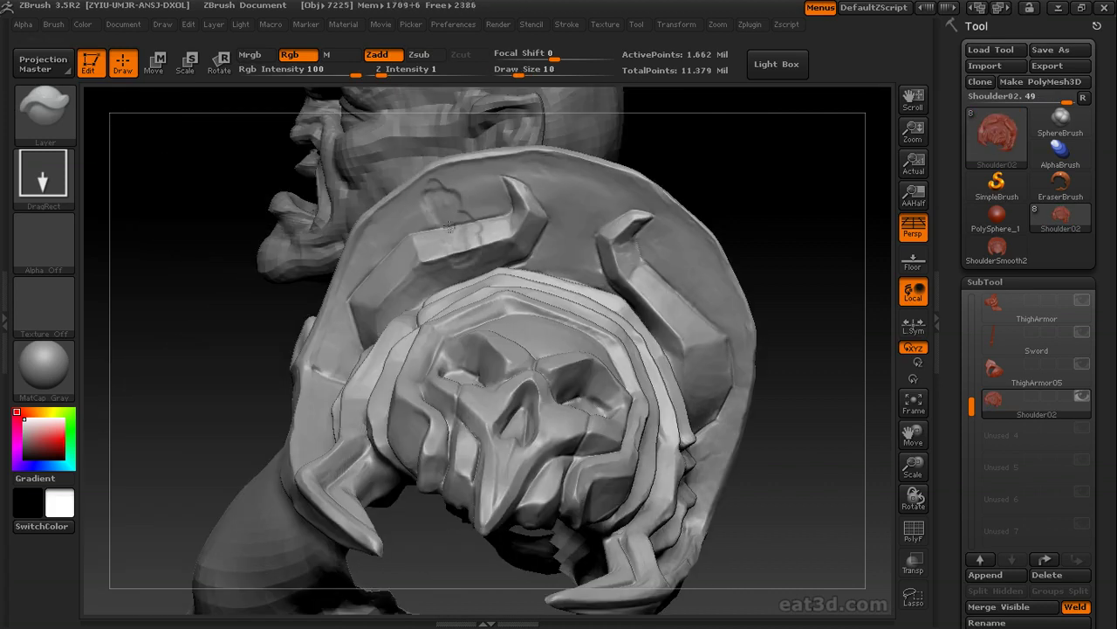
alt+drag(735, 213, 626, 153)
drag(572, 255, 576, 292)
drag(620, 252, 591, 245)
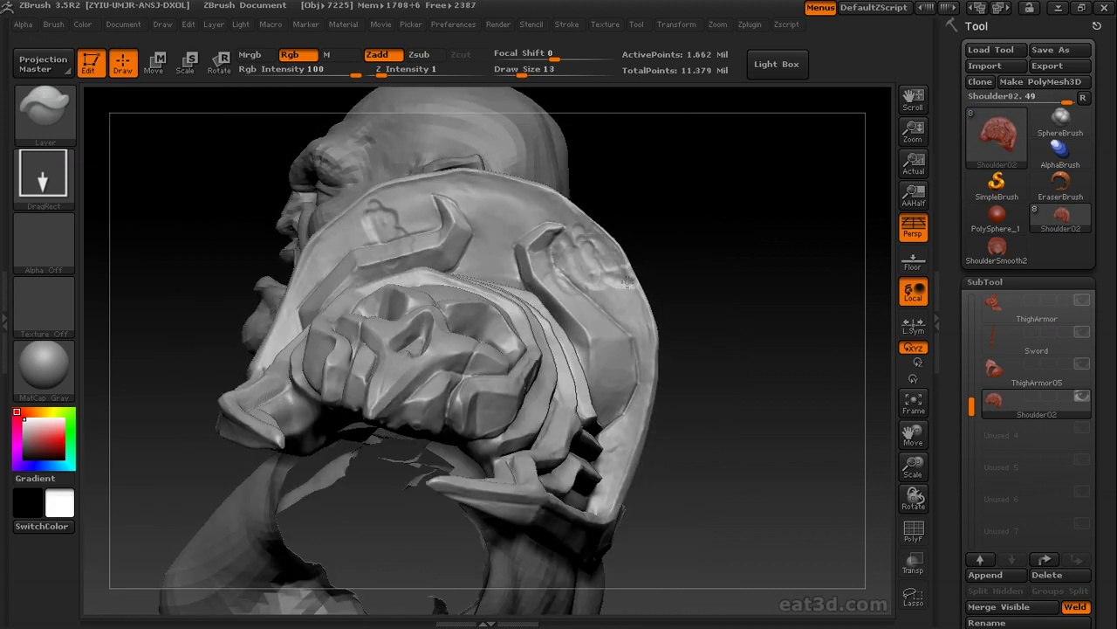
- Extend the shallow surface wear down the collar's outer frame and across the side bands of the shoulder armor
mouse_move(626, 281)
mouse_down()
mouse_move(734, 224)
mouse_move(629, 384)
mouse_move(744, 322)
mouse_move(576, 305)
mouse_move(598, 330)
mouse_move(550, 311)
mouse_move(616, 405)
mouse_move(704, 262)
mouse_move(722, 272)
mouse_up()
drag(506, 327, 519, 360)
drag(733, 305, 712, 295)
mouse_move(577, 271)
mouse_down()
mouse_move(765, 252)
mouse_move(753, 218)
mouse_move(377, 347)
mouse_move(768, 302)
mouse_move(362, 377)
mouse_up()
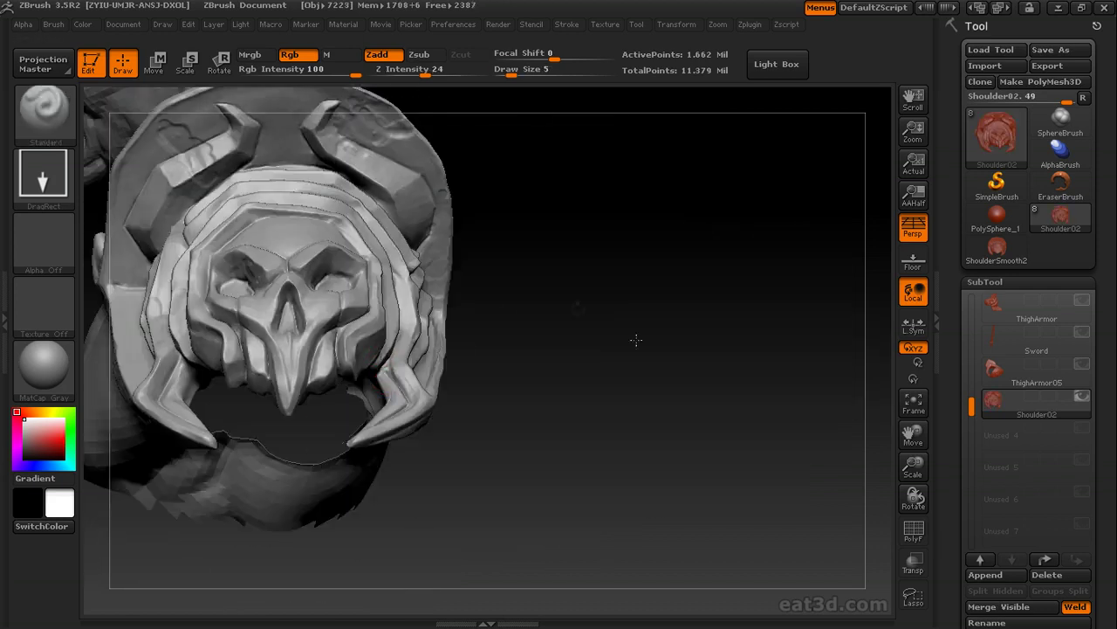
- Carve scratches and nicks across the forehead bands, brow and cheeks with the Standard brush at Draw Size 4 and Z Intensity 37
mouse_move(636, 337)
mouse_down()
mouse_move(699, 356)
mouse_move(334, 291)
mouse_move(395, 360)
mouse_up()
key([)
mouse_move(611, 353)
mouse_down()
mouse_move(681, 359)
mouse_move(346, 281)
mouse_up()
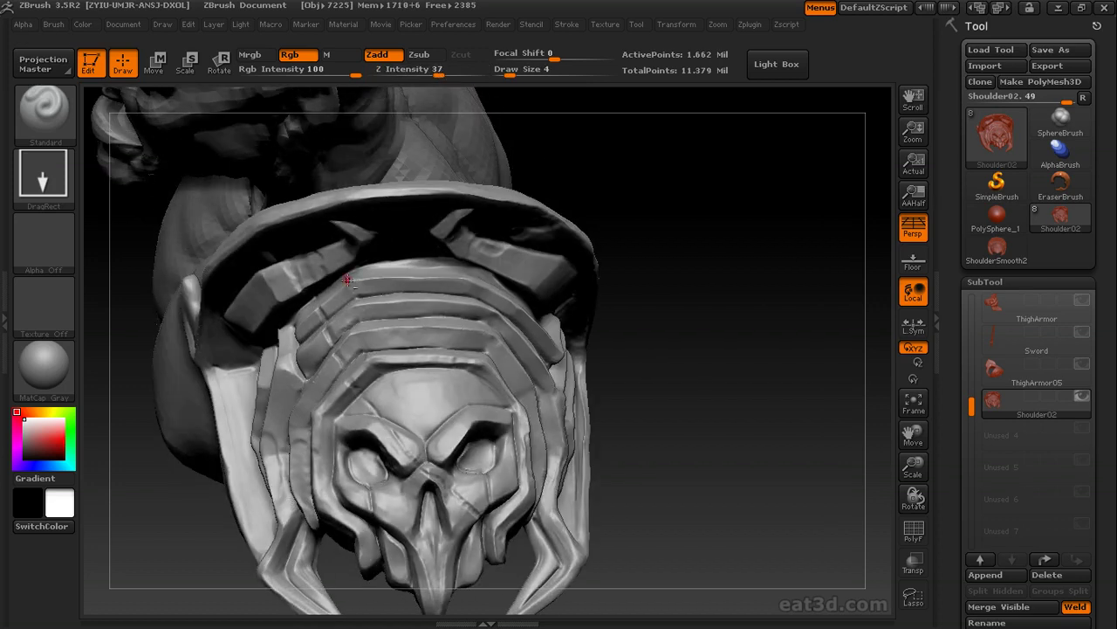
drag(390, 333, 428, 389)
mouse_move(609, 420)
alt+mouse_down()
mouse_move(570, 306)
mouse_move(405, 260)
alt+mouse_up()
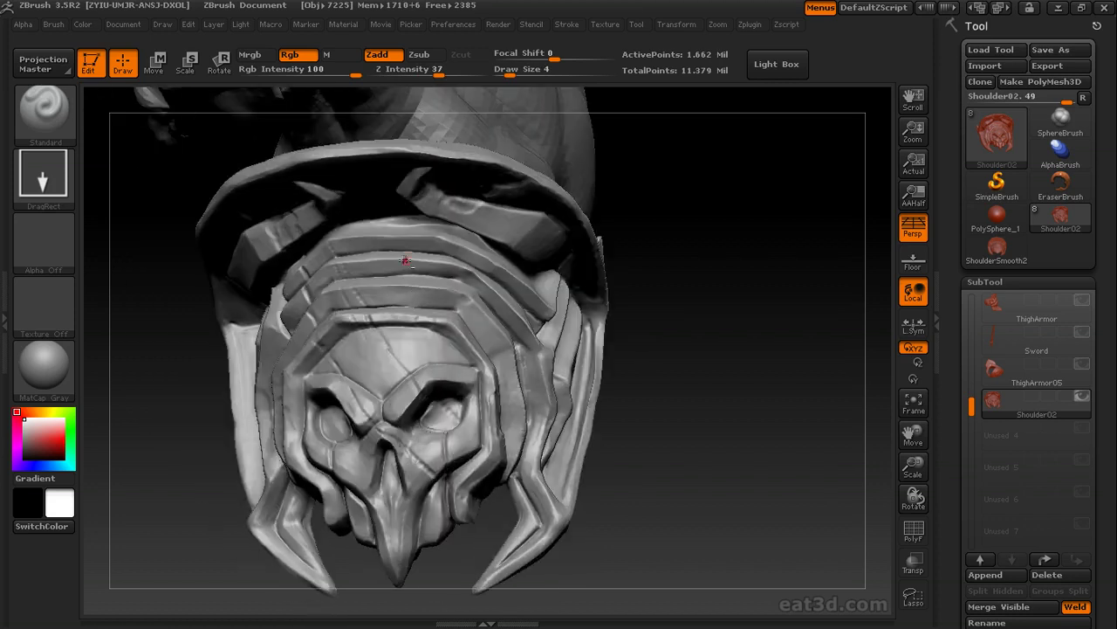
drag(612, 408, 476, 324)
drag(628, 312, 531, 419)
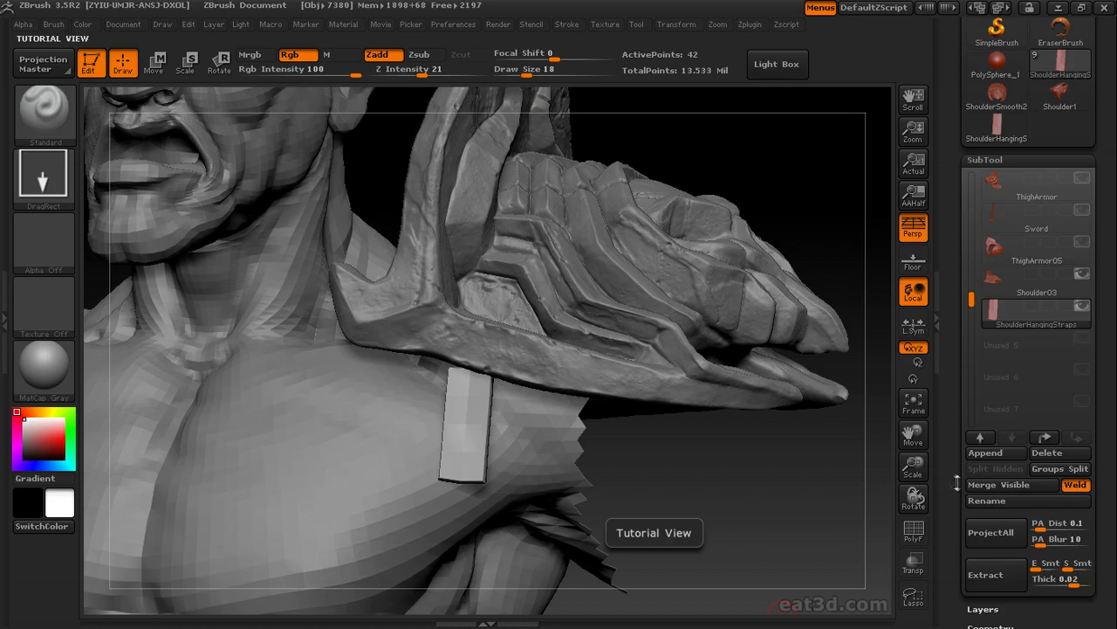
- Divide the shoulder hanging strap twice with Smt off and once with Smt on, up to subdivision level 4
drag(958, 483, 958, 334)
click(974, 479)
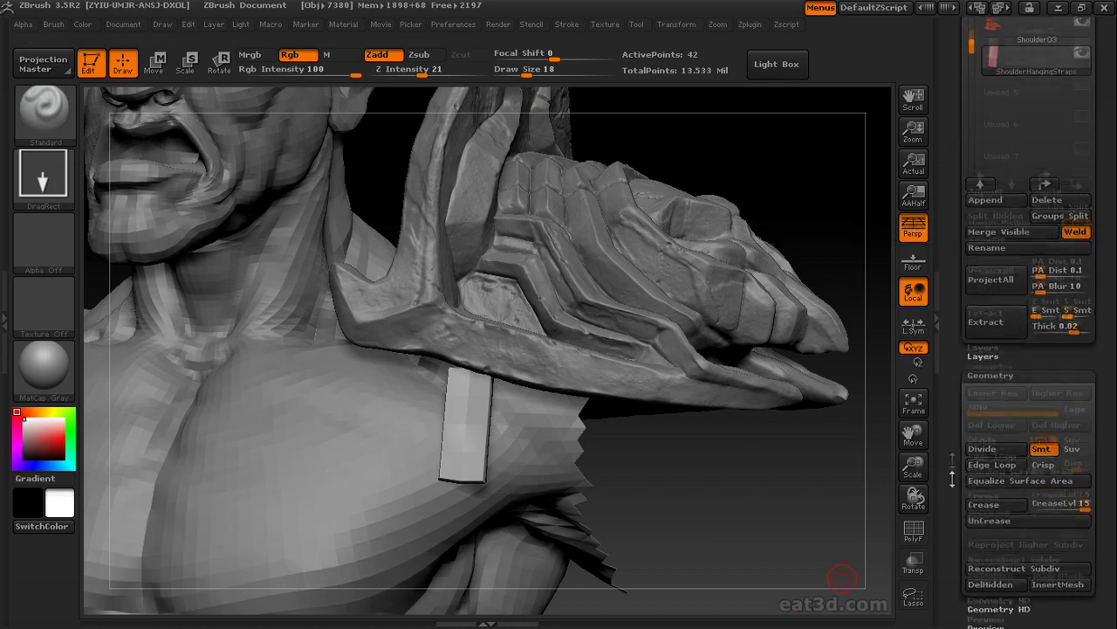
drag(951, 477, 953, 450)
click(1040, 421)
click(1002, 426)
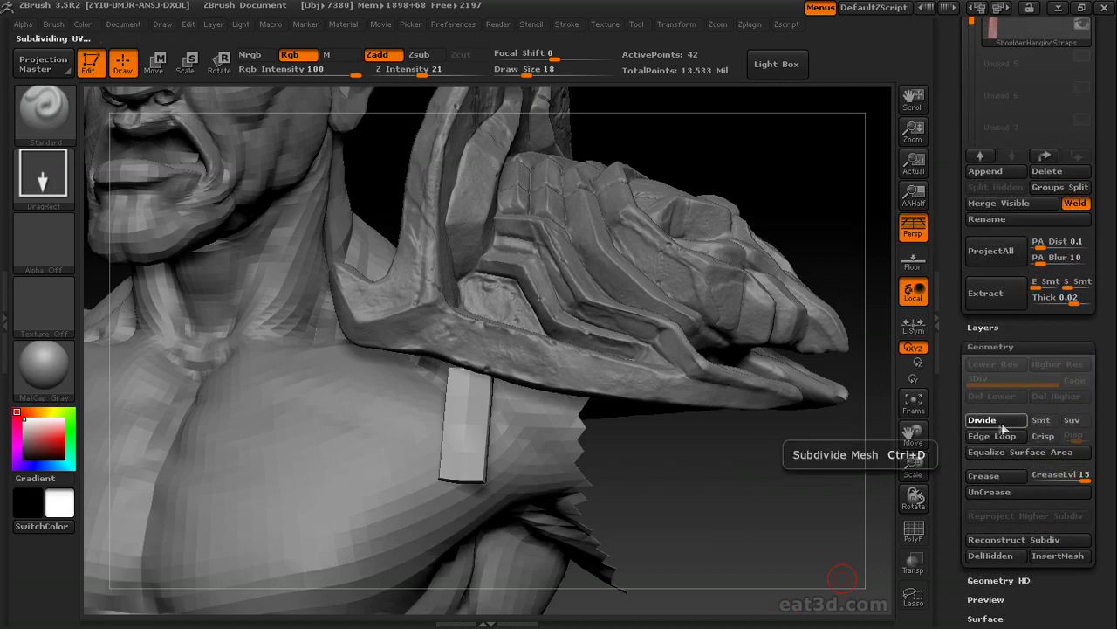
click(1002, 427)
click(1036, 426)
click(1005, 425)
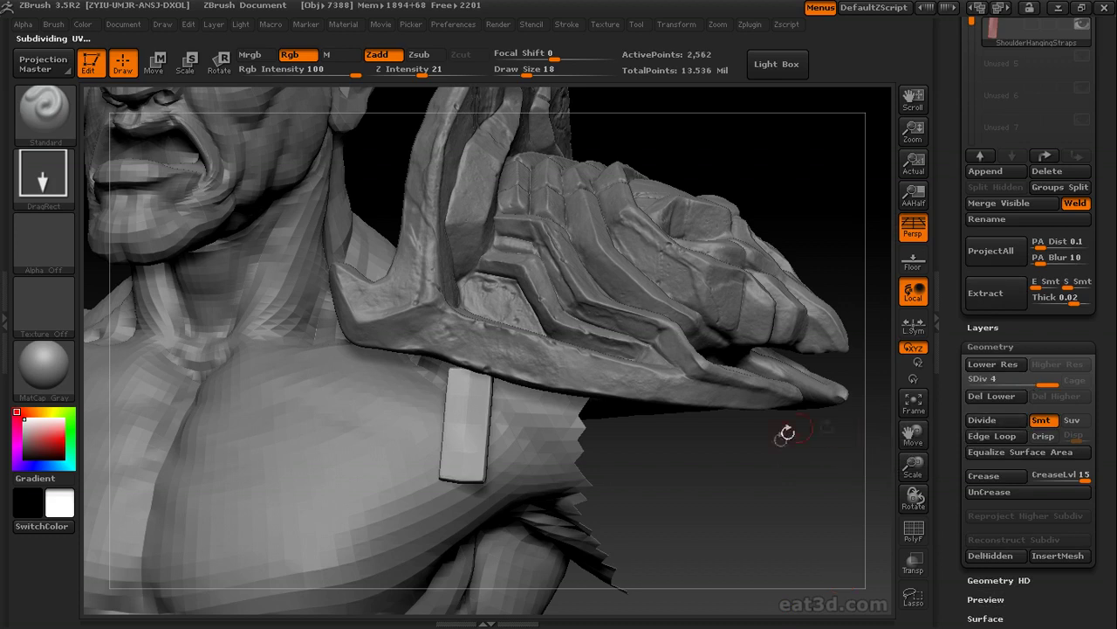
- Isolate the hanging strap and subdivide it further, up to level 7
drag(784, 443, 769, 465)
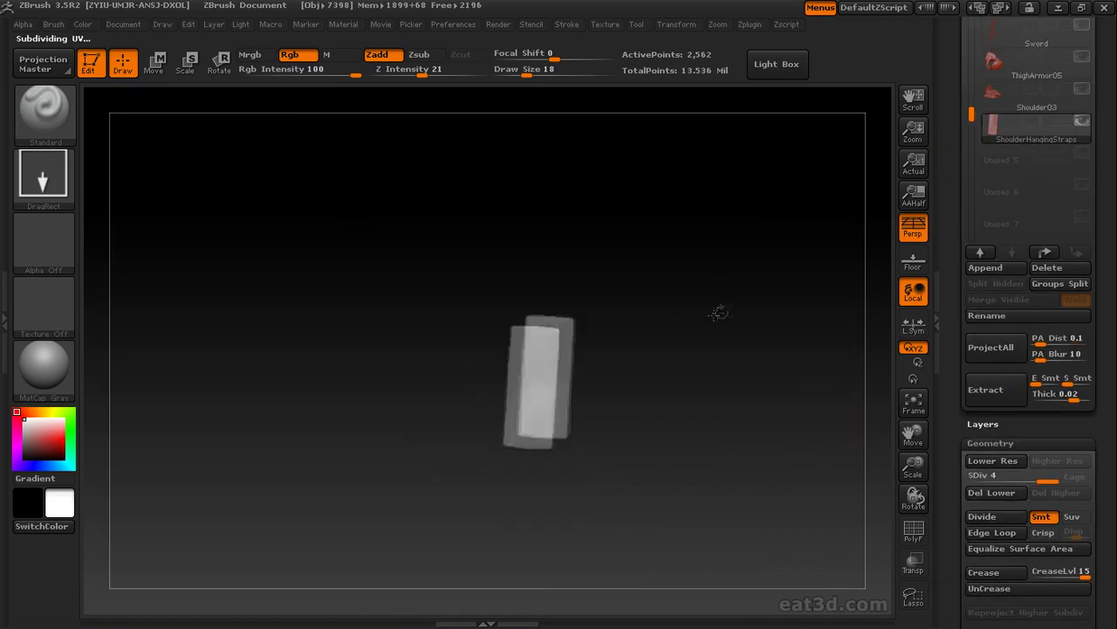
key(s)
drag(541, 375, 547, 375)
mouse_move(616, 366)
mouse_down()
mouse_move(664, 376)
mouse_move(756, 367)
mouse_up()
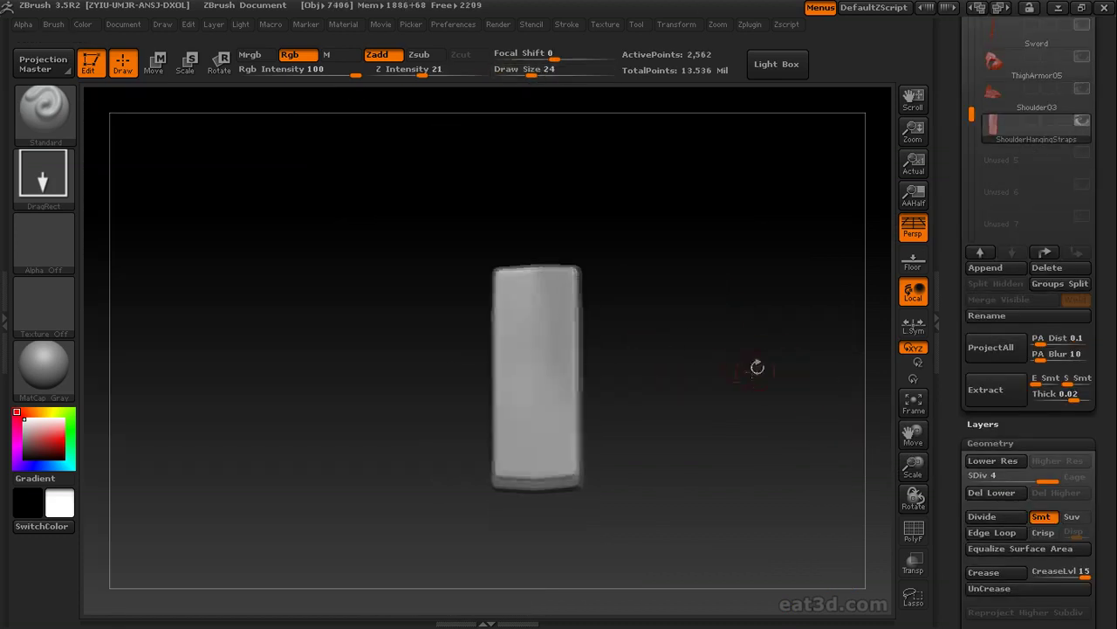
click(1004, 516)
click(1004, 516)
- Store a morph target for the strap and shape a long inset panel down its front with the Layer and Morph brushes
drag(953, 377, 958, 225)
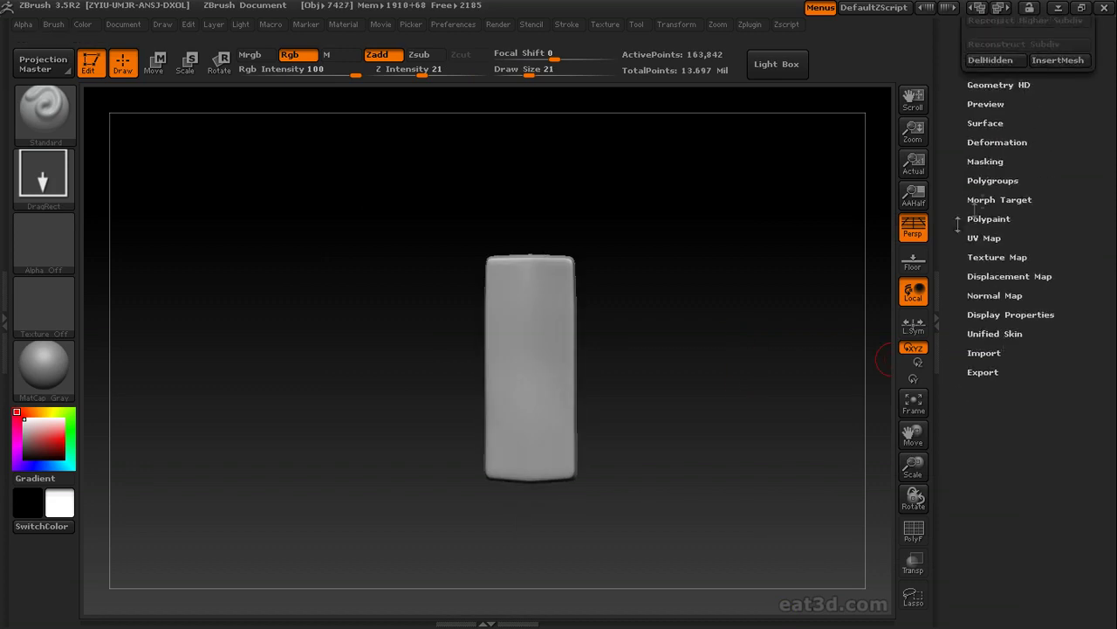
click(982, 200)
click(987, 218)
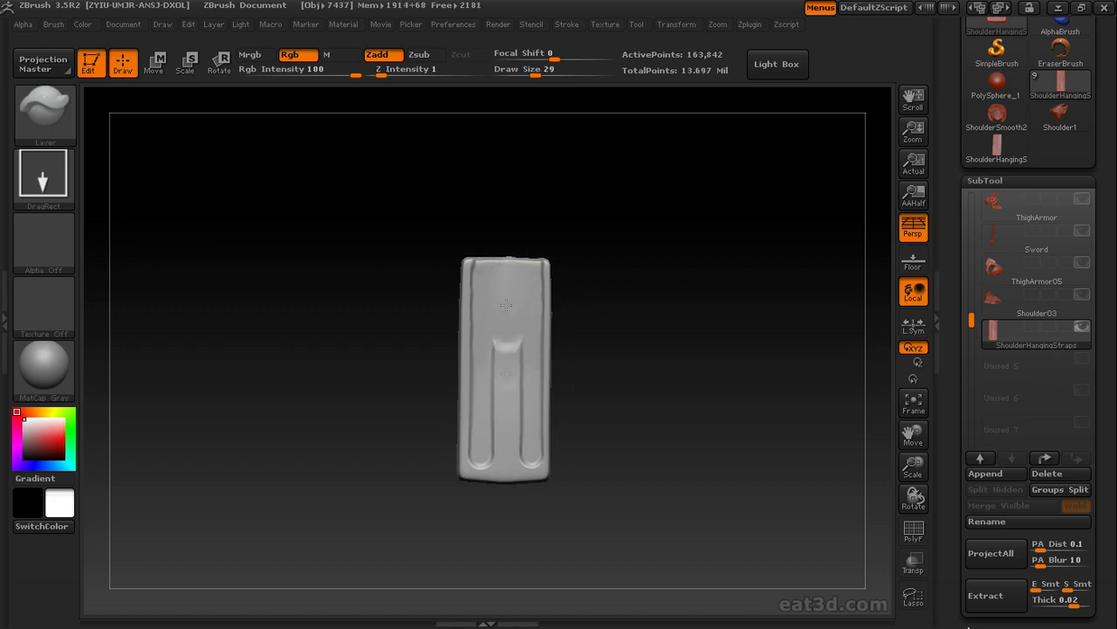
drag(382, 75, 436, 76)
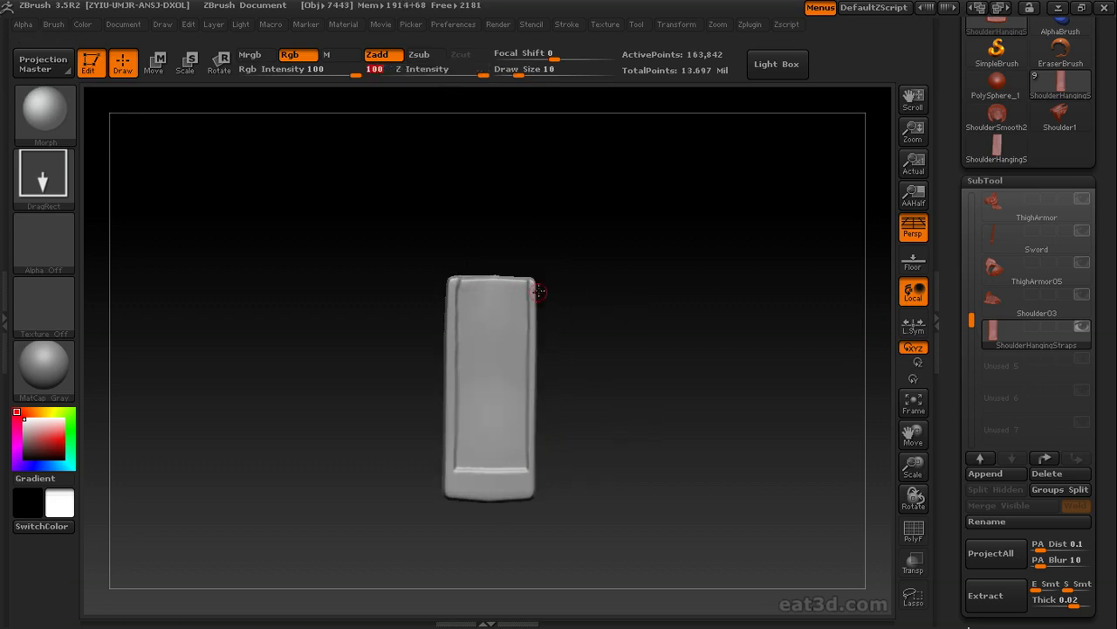
drag(615, 290, 616, 266)
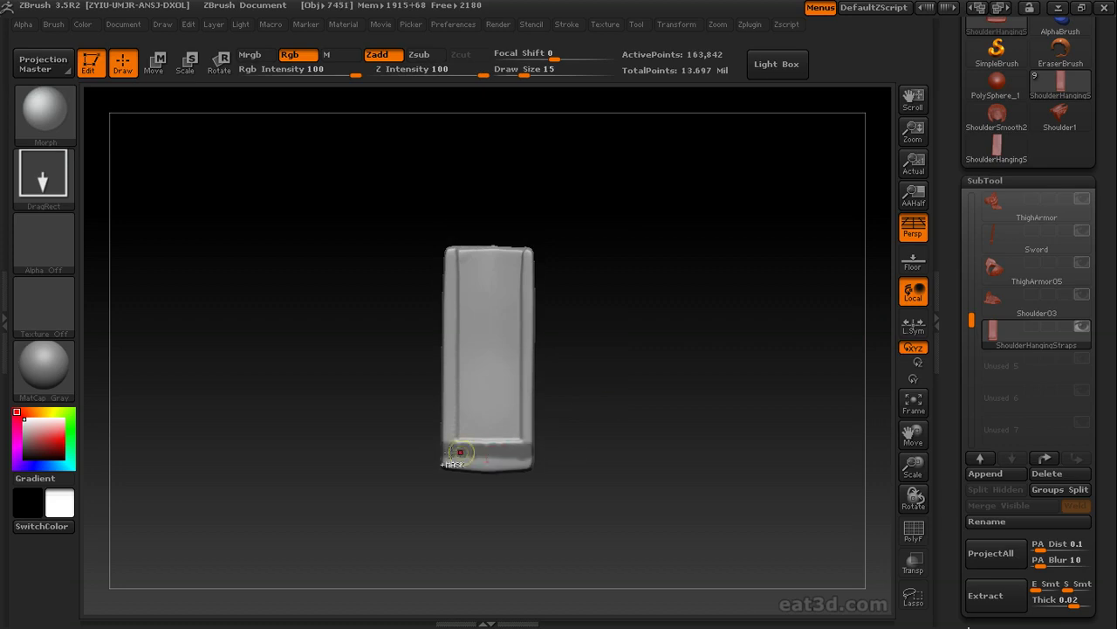
- Mask the strap's lower end, including its corners and sides, to define a cap below the inset panel
alt+drag(575, 419, 509, 405)
drag(425, 446, 434, 434)
drag(616, 408, 549, 382)
drag(471, 441, 520, 441)
drag(950, 525, 950, 188)
- Inflate the unmasked lower end of the strap into a raised cap using the Deformation settings and the Flatten brush
click(997, 606)
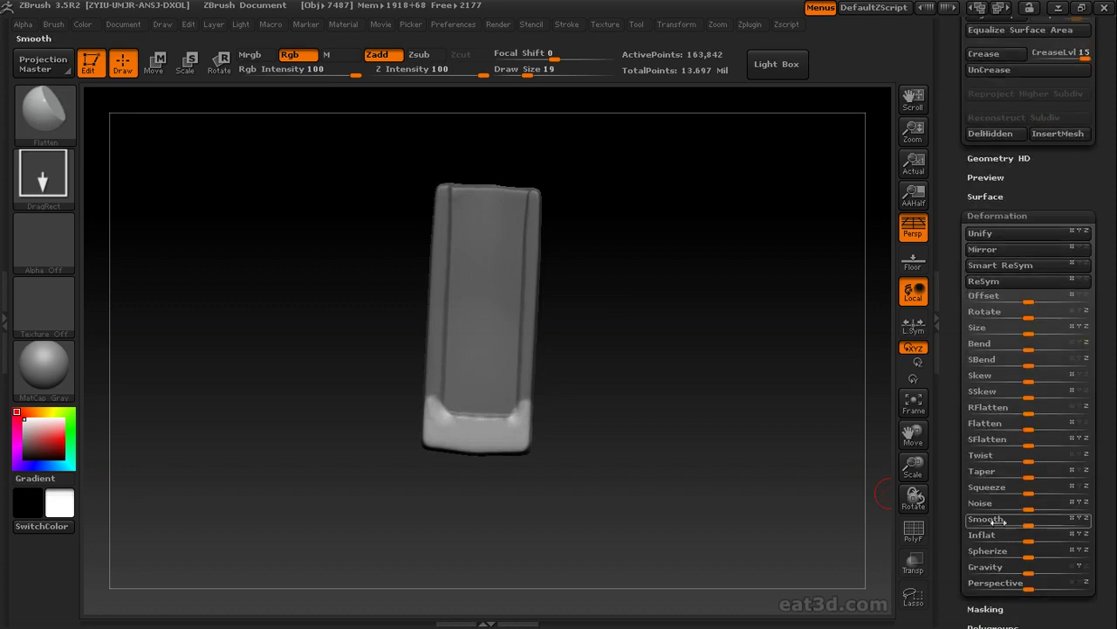
drag(1029, 536, 1058, 520)
drag(572, 375, 429, 412)
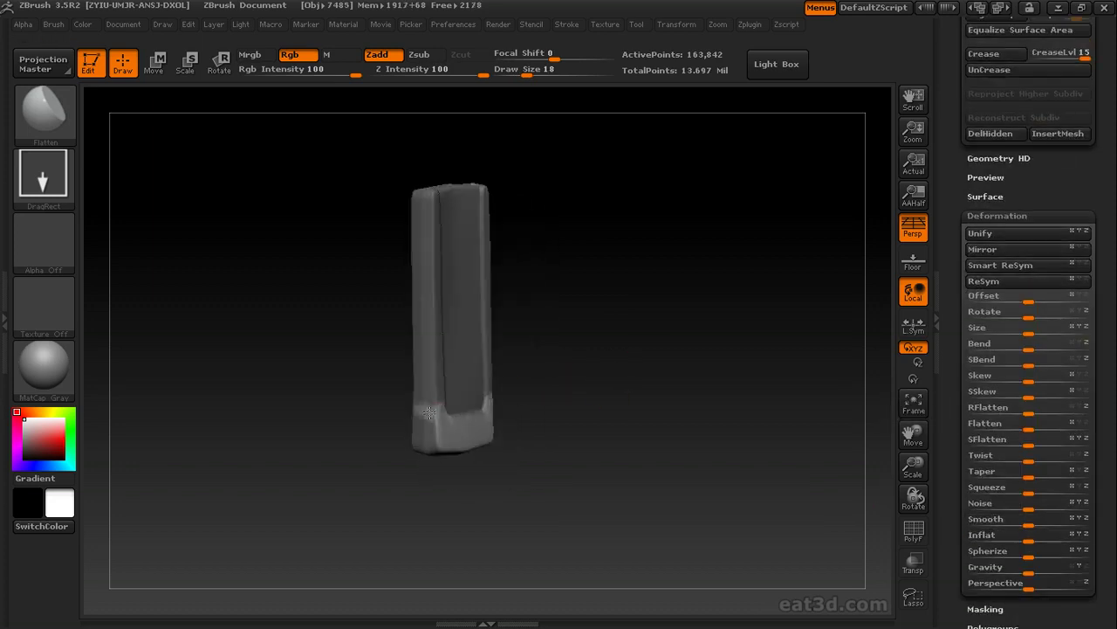
mouse_move(479, 448)
mouse_down()
mouse_move(468, 453)
mouse_move(514, 419)
mouse_move(611, 434)
mouse_move(656, 317)
mouse_move(626, 434)
mouse_move(762, 399)
mouse_up()
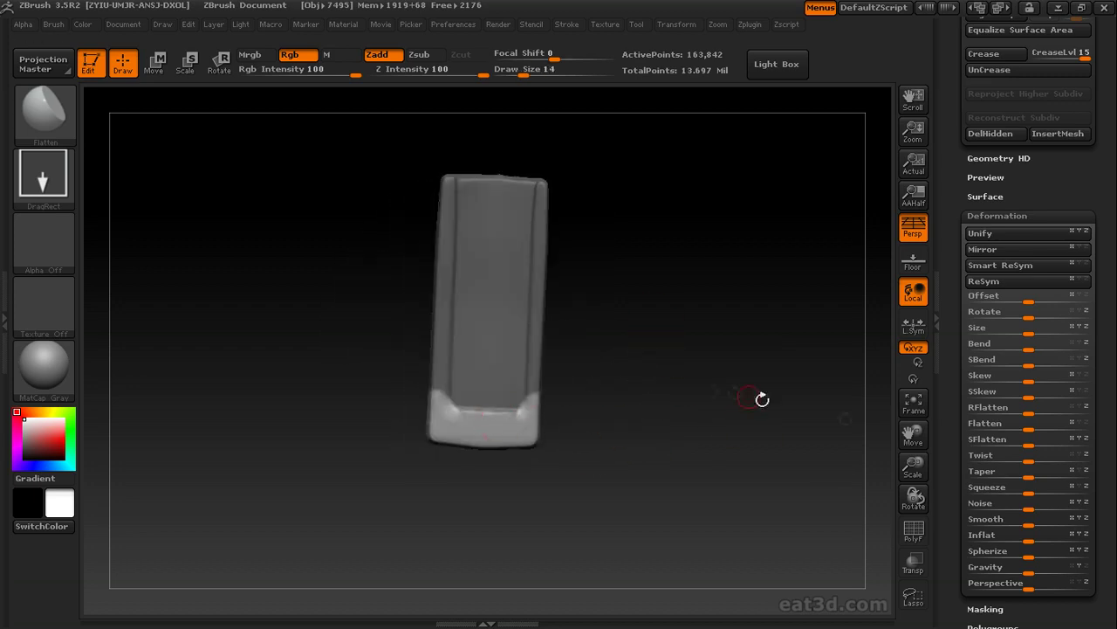
click(1051, 511)
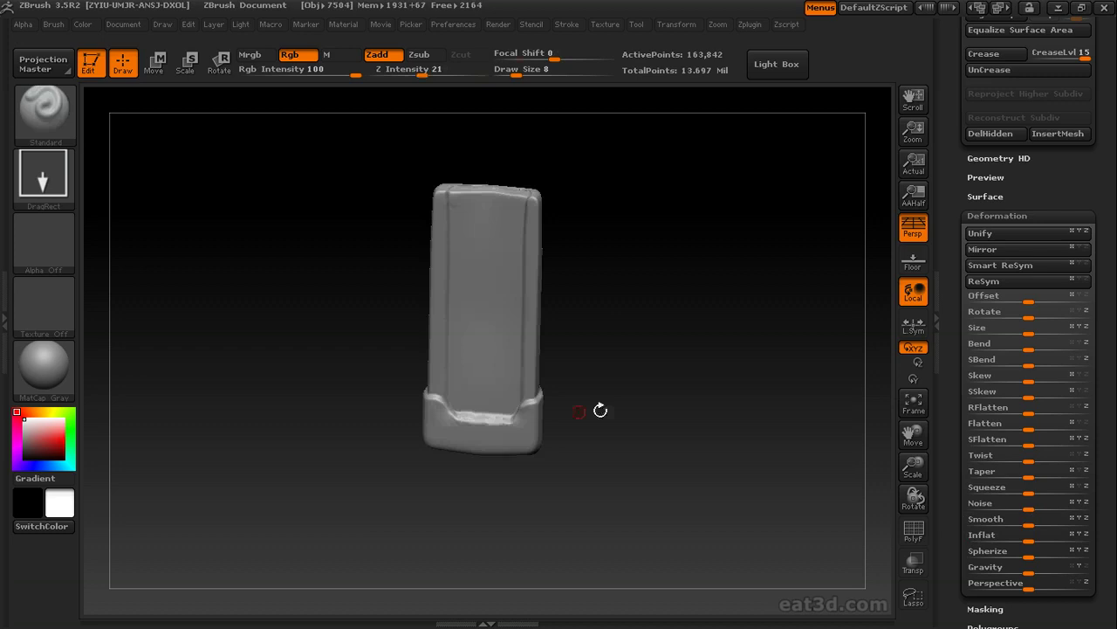
- Clean up the lip where the end cap meets the inset panel with the Flatten and Standard brushes
key(b)
key(f)
key(l)
mouse_move(600, 410)
mouse_down()
mouse_move(623, 379)
mouse_move(602, 419)
mouse_up()
mouse_move(515, 419)
mouse_down()
mouse_move(466, 416)
mouse_move(517, 413)
mouse_move(437, 399)
mouse_move(532, 425)
mouse_move(568, 369)
mouse_move(654, 361)
mouse_move(568, 390)
mouse_move(718, 381)
mouse_move(507, 449)
mouse_move(568, 379)
mouse_up()
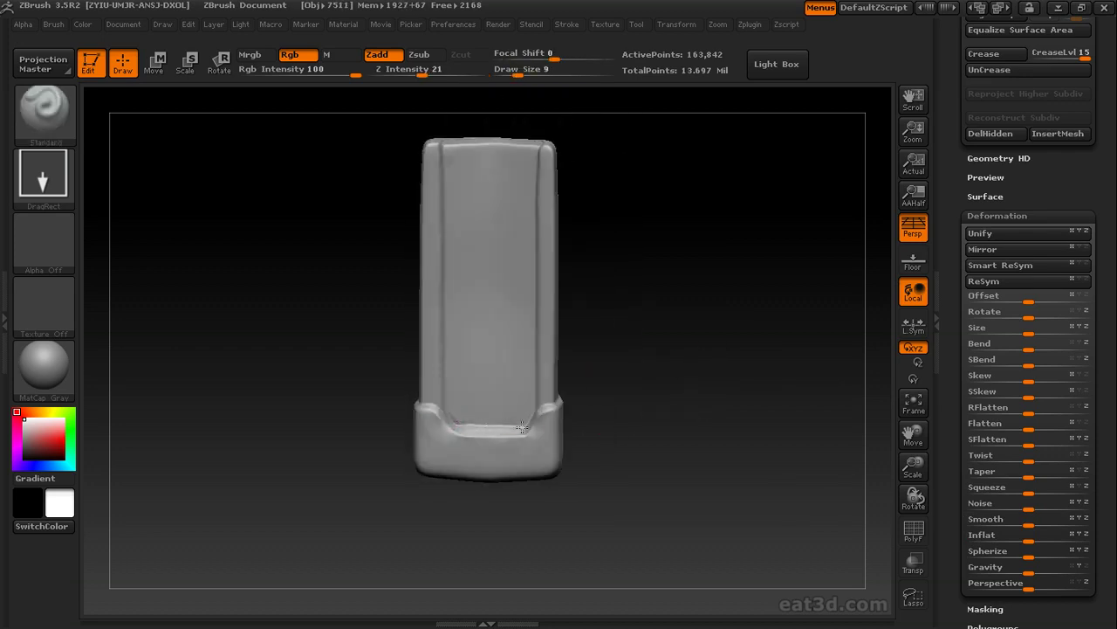
mouse_move(593, 398)
mouse_down()
mouse_move(661, 369)
mouse_move(649, 344)
mouse_up()
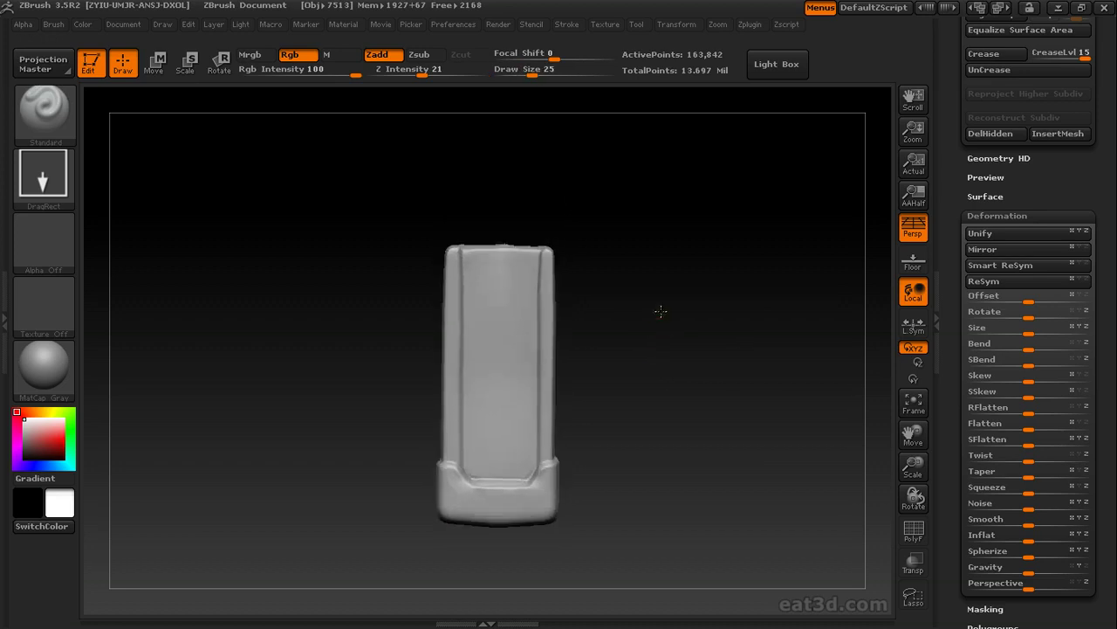
- Mask two round spots above the end cap, invert the mask, raise the spots into rivets, and clear the mask
drag(660, 312, 495, 391)
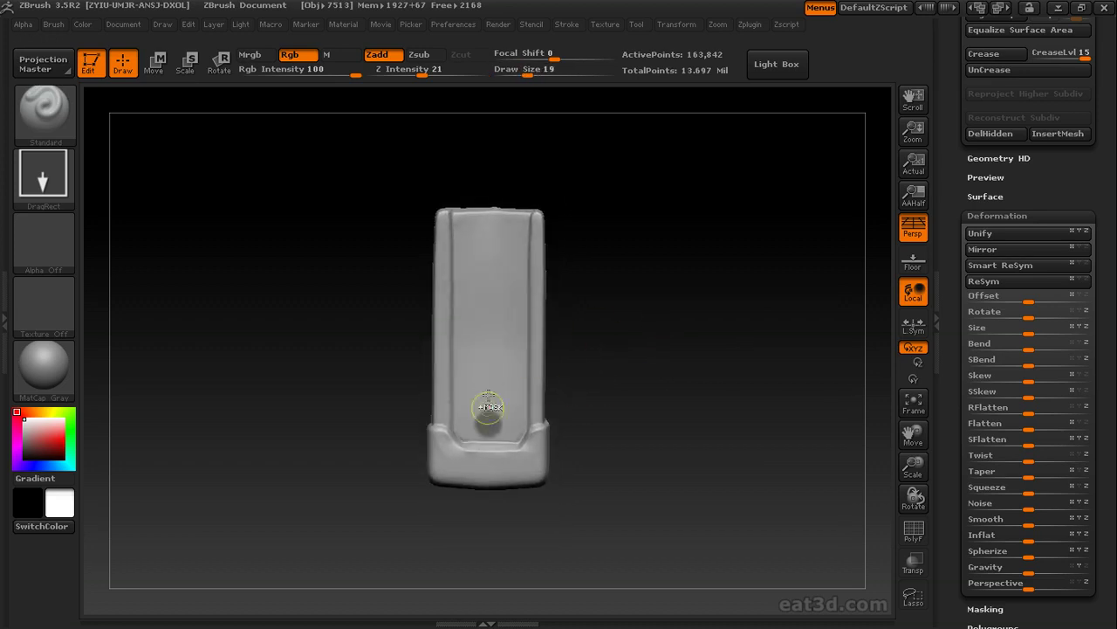
key(ctrl+i)
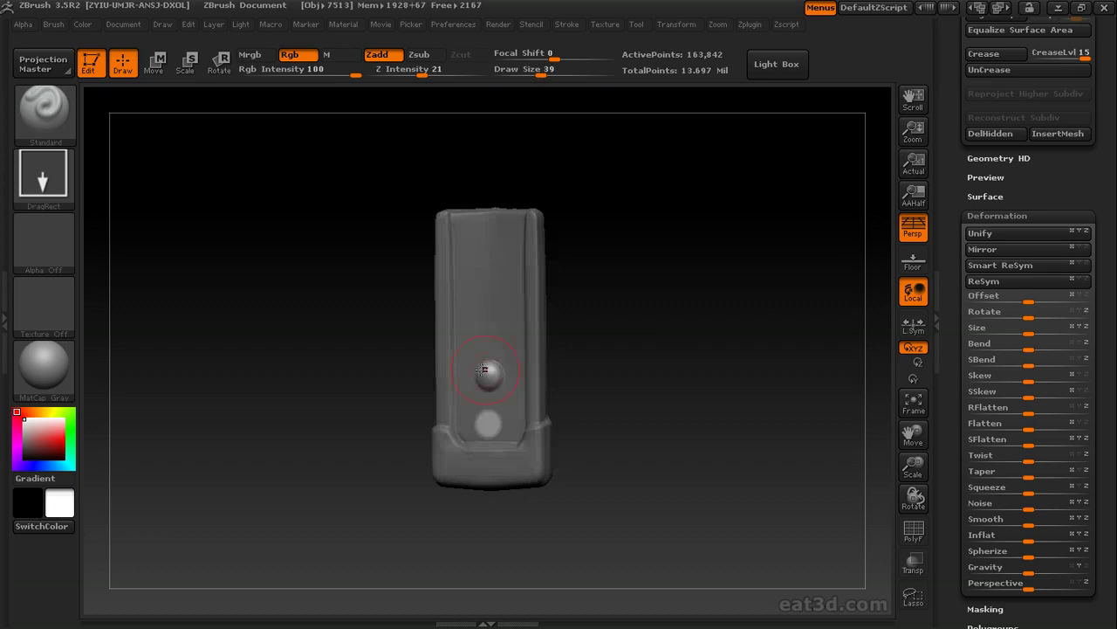
drag(488, 424, 516, 435)
mouse_move(623, 373)
mouse_down()
mouse_move(576, 370)
mouse_move(616, 380)
mouse_up()
shift+drag(489, 419, 506, 380)
mouse_move(618, 375)
ctrl+mouse_down()
mouse_move(636, 342)
mouse_move(661, 333)
ctrl+mouse_up()
- Show the body and the shoulder armor again around the finished strap
drag(966, 211, 959, 375)
click(1082, 237)
drag(749, 391, 761, 417)
drag(972, 264, 974, 161)
click(1084, 142)
drag(780, 427, 837, 431)
- Clone the hanging strap and append the copy to the model as a new subtool
key(w)
mouse_move(592, 291)
mouse_down()
mouse_move(589, 281)
mouse_move(591, 293)
mouse_up()
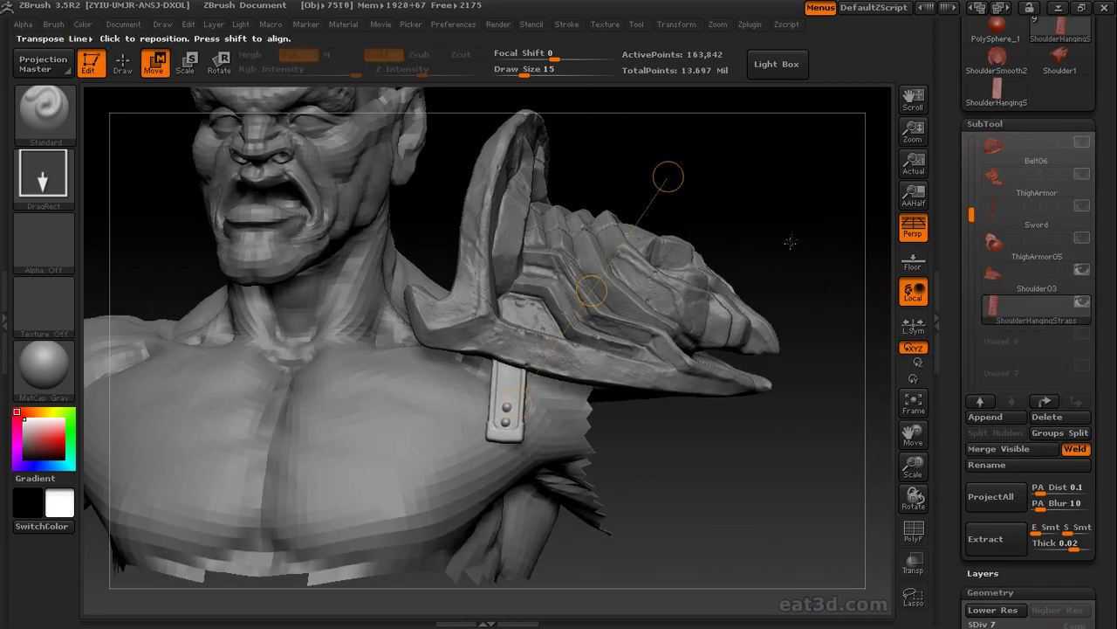
alt+drag(816, 232, 779, 241)
drag(989, 166, 990, 349)
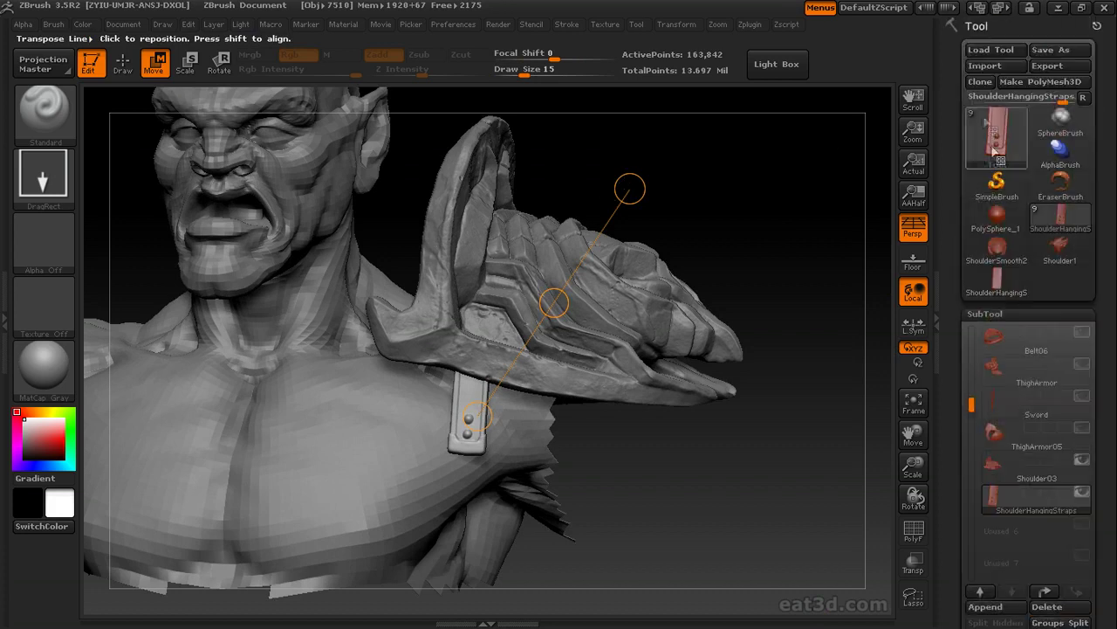
click(981, 82)
drag(960, 167, 959, 9)
click(995, 428)
click(579, 431)
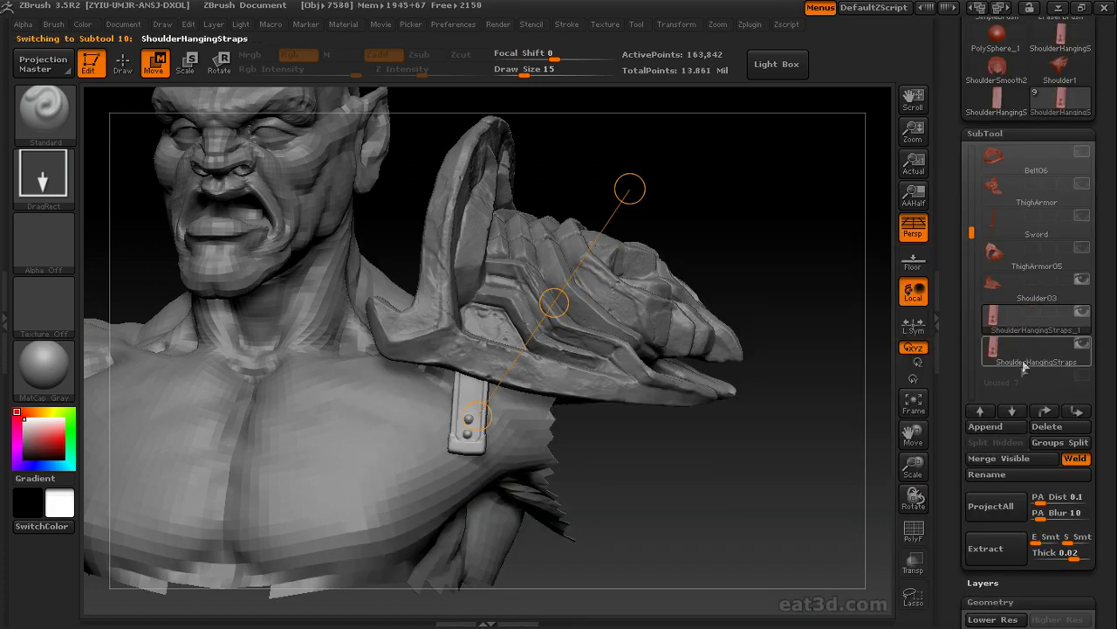
- Move one of the two straps along the armor's lower edge toward the chest and rotate it to tilt its lower end inward
alt+drag(699, 306, 694, 341)
ctrl+drag(549, 340, 499, 330)
drag(421, 445, 434, 382)
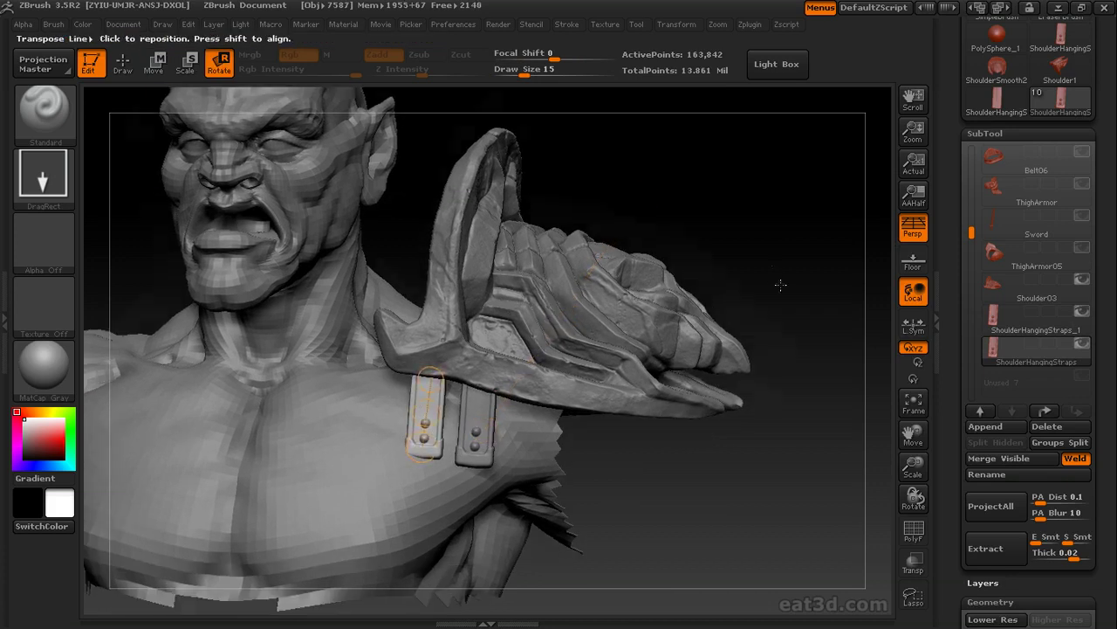
drag(780, 282, 707, 502)
drag(422, 447, 402, 447)
drag(687, 486, 723, 470)
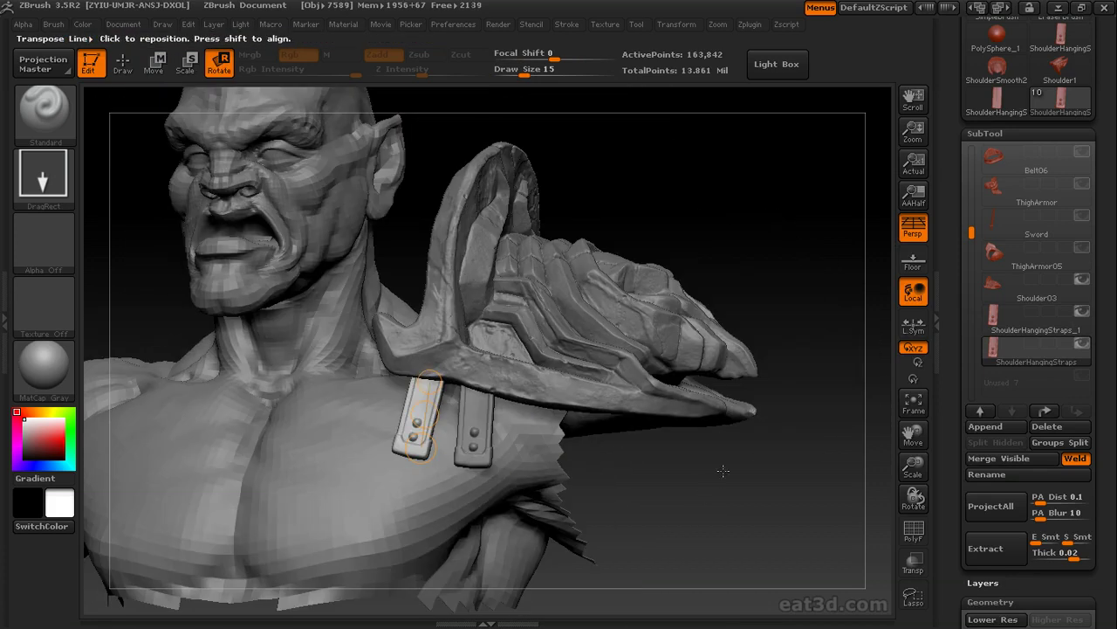
- Select the strap nearer the arm, clone it, and append the copy as a third strap subtool
alt+click(479, 437)
drag(952, 135, 953, 316)
click(984, 84)
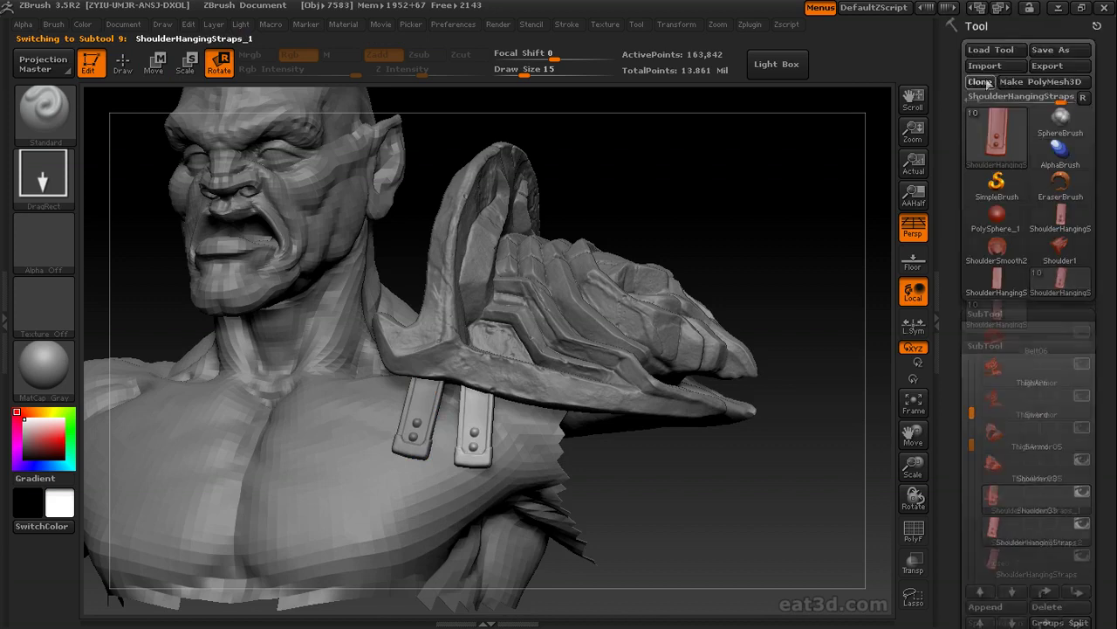
drag(955, 498, 955, 362)
click(986, 502)
click(401, 425)
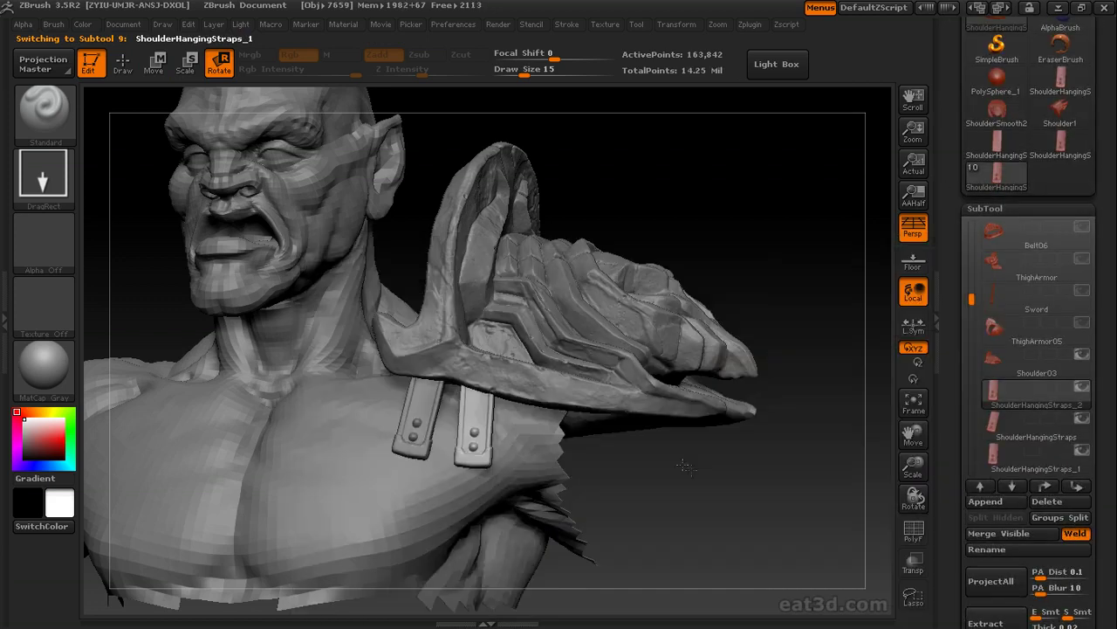
- Move the third strap outward under the armor's lower edge toward the arm, spacing it beside the middle strap
drag(681, 466, 712, 464)
key(w)
drag(604, 377, 679, 386)
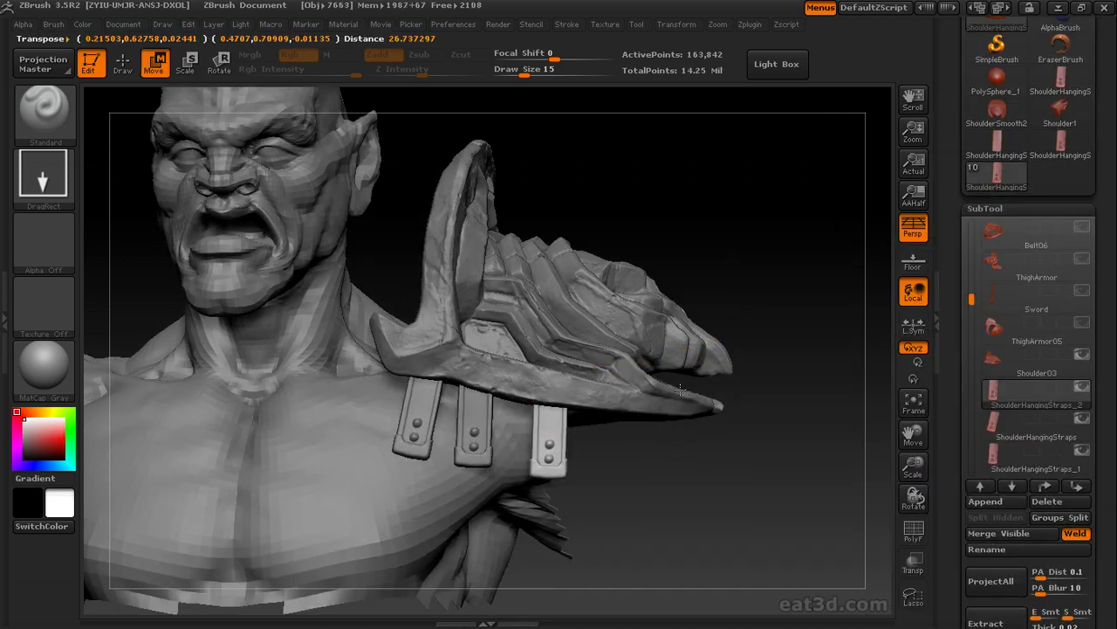
drag(716, 464, 704, 452)
drag(591, 357, 565, 359)
- Clone the outermost hanging strap and append the copy to the model as a fourth strap subtool
drag(951, 74, 951, 198)
click(979, 68)
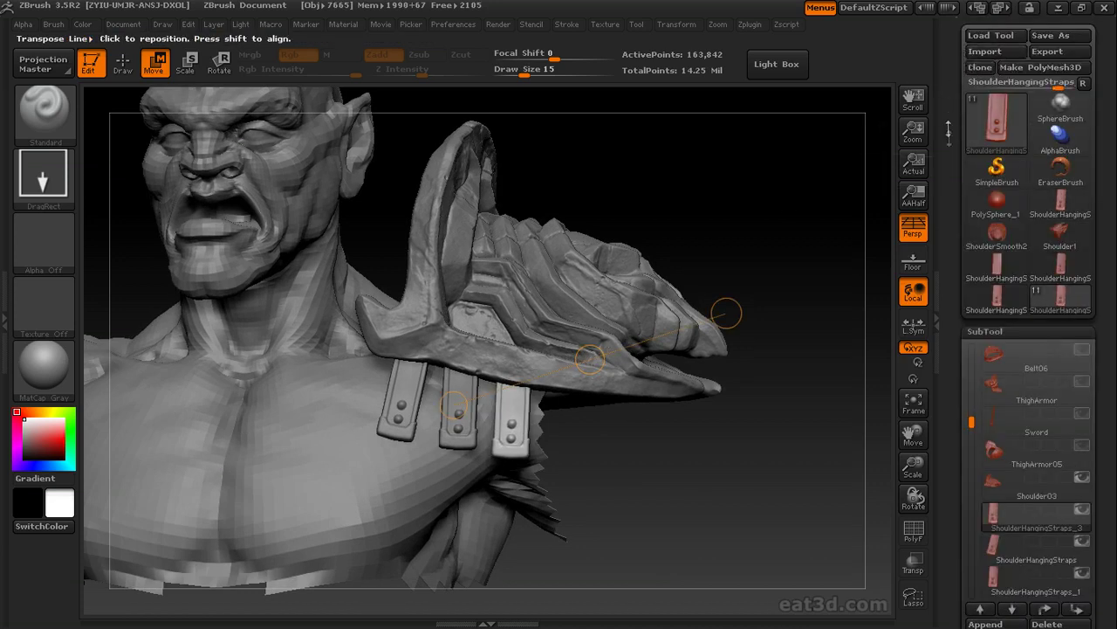
drag(950, 335, 950, 148)
click(989, 437)
click(533, 433)
- Select one of the two overlapping outer straps and move it along the armor's lower edge toward the beak tip, spacing it evenly
drag(969, 233, 967, 295)
click(1004, 323)
drag(596, 360, 643, 372)
mouse_move(785, 388)
alt+mouse_down()
mouse_move(790, 422)
mouse_move(708, 417)
mouse_move(773, 428)
alt+mouse_up()
key(q)
- Select the skull shoulder armor and stamp a small circular dent on its lower rim above each hanging strap with the Layer brush
alt+click(684, 387)
mouse_move(782, 363)
alt+mouse_down()
mouse_move(795, 393)
mouse_move(768, 393)
alt+mouse_up()
key([)
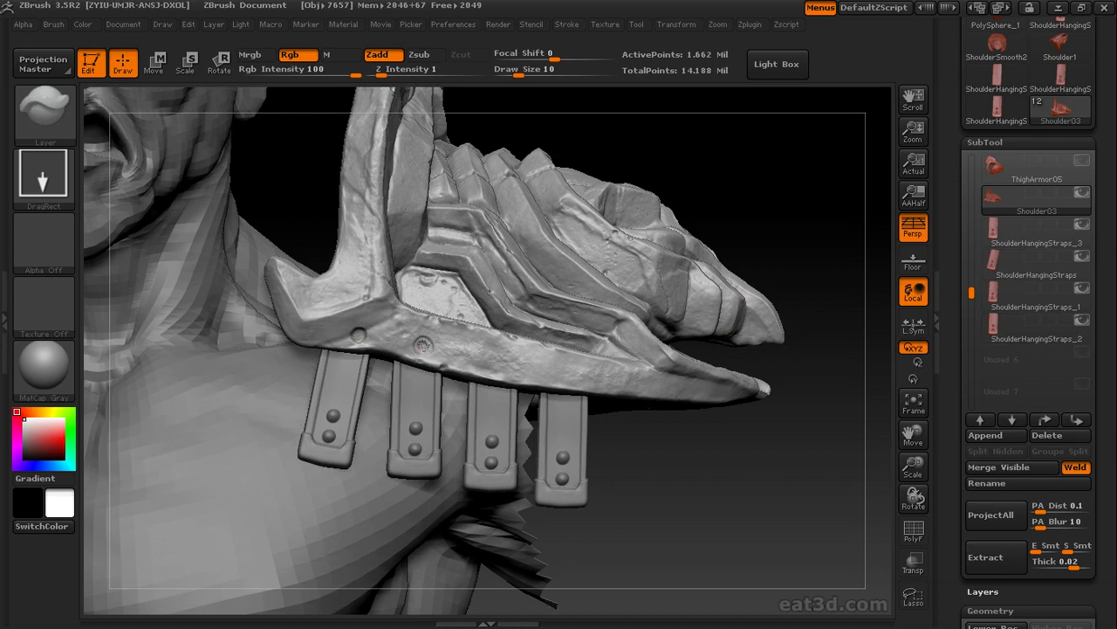
drag(629, 435, 500, 350)
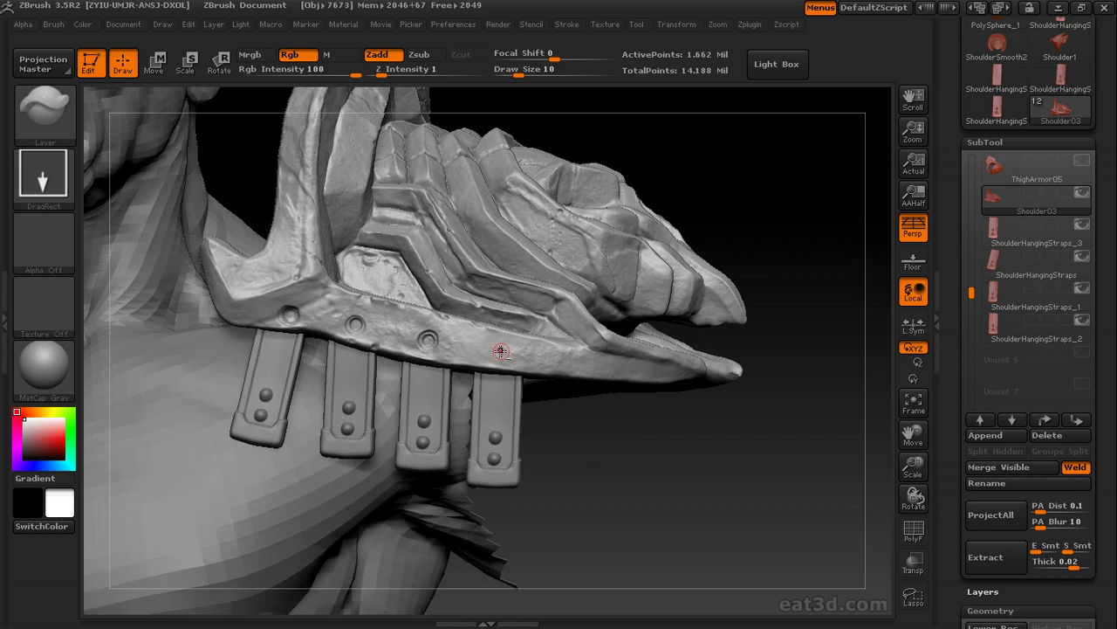
alt+drag(638, 445, 642, 476)
- Detail the circular rivets on the armor's lower rim using a small Standard brush at Z Intensity 40
key(b)
key(s)
key(t)
key(bracketleft)
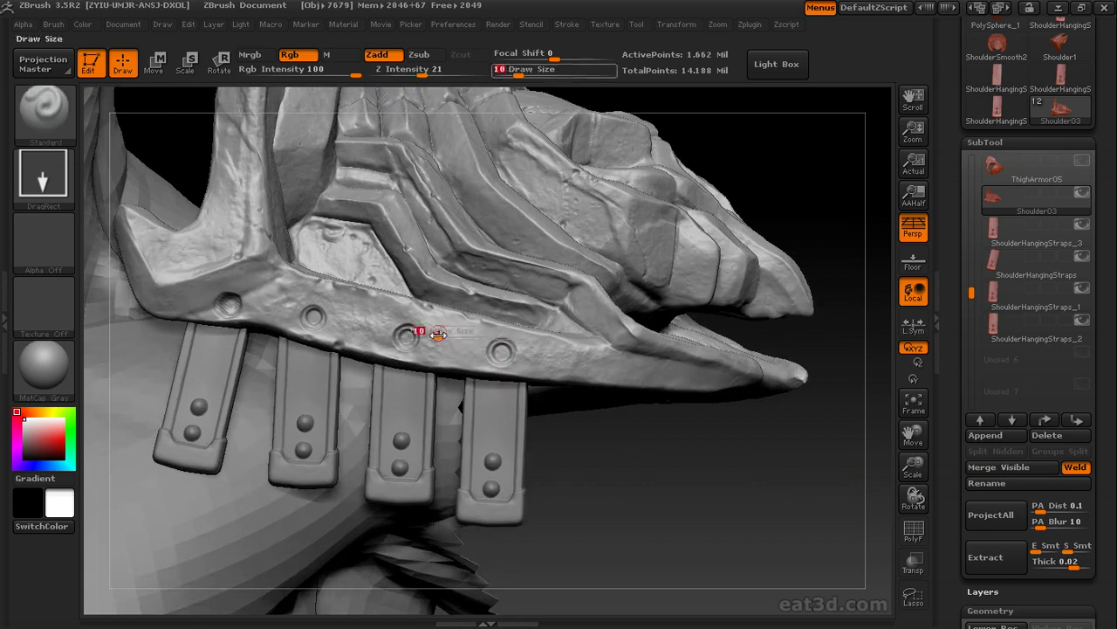
mouse_move(621, 416)
mouse_down()
mouse_move(649, 424)
mouse_move(600, 438)
mouse_up()
key([)
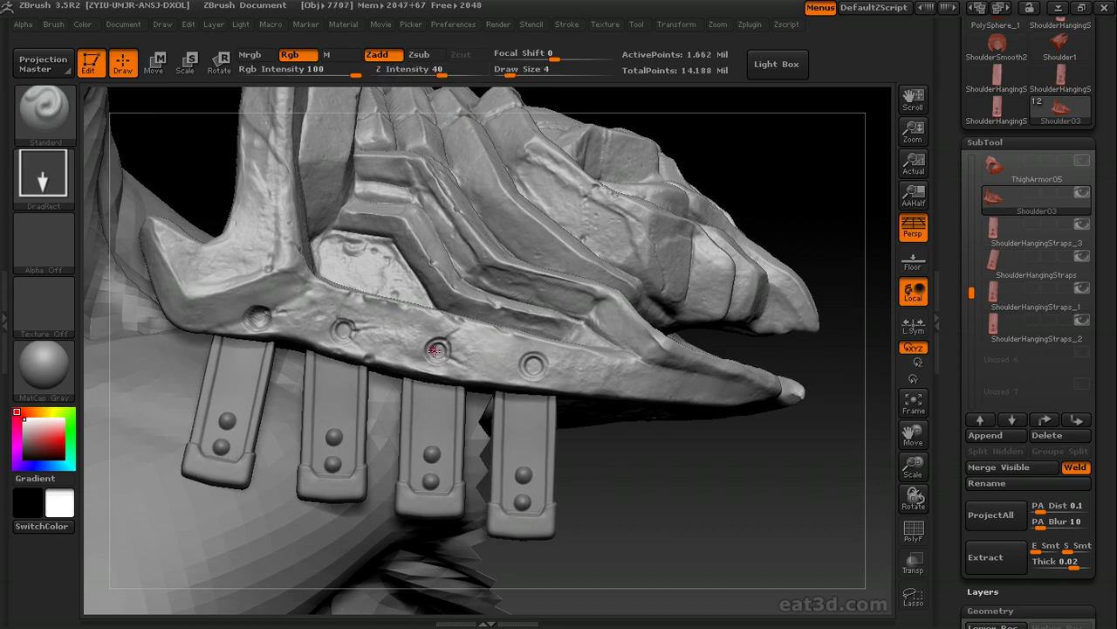
key(b)
key(l)
key(y)
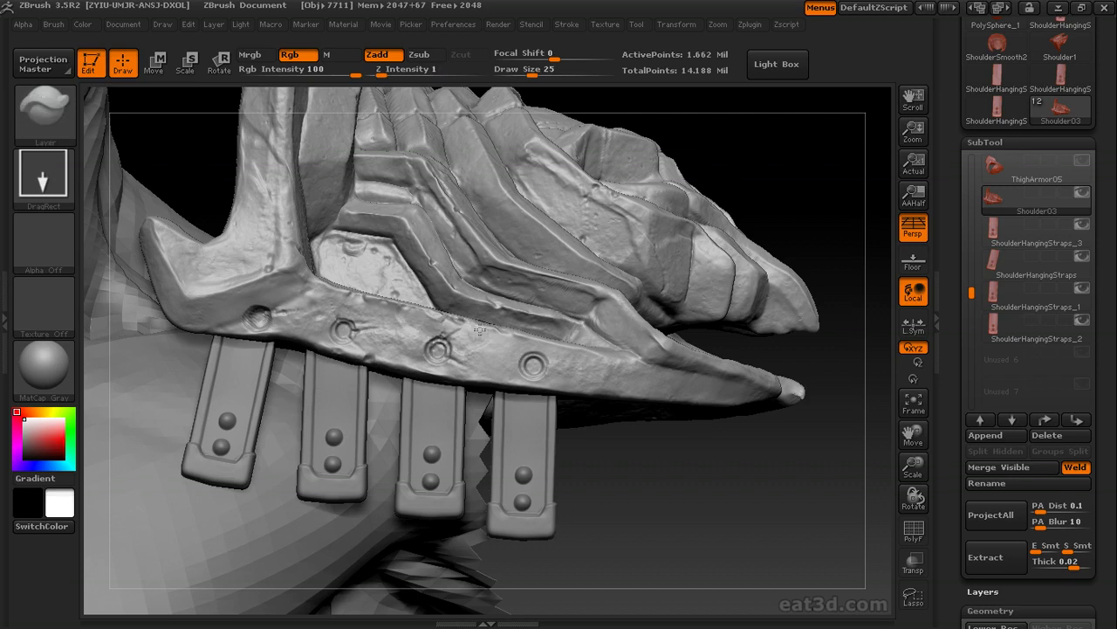
key(b)
key(s)
key(t)
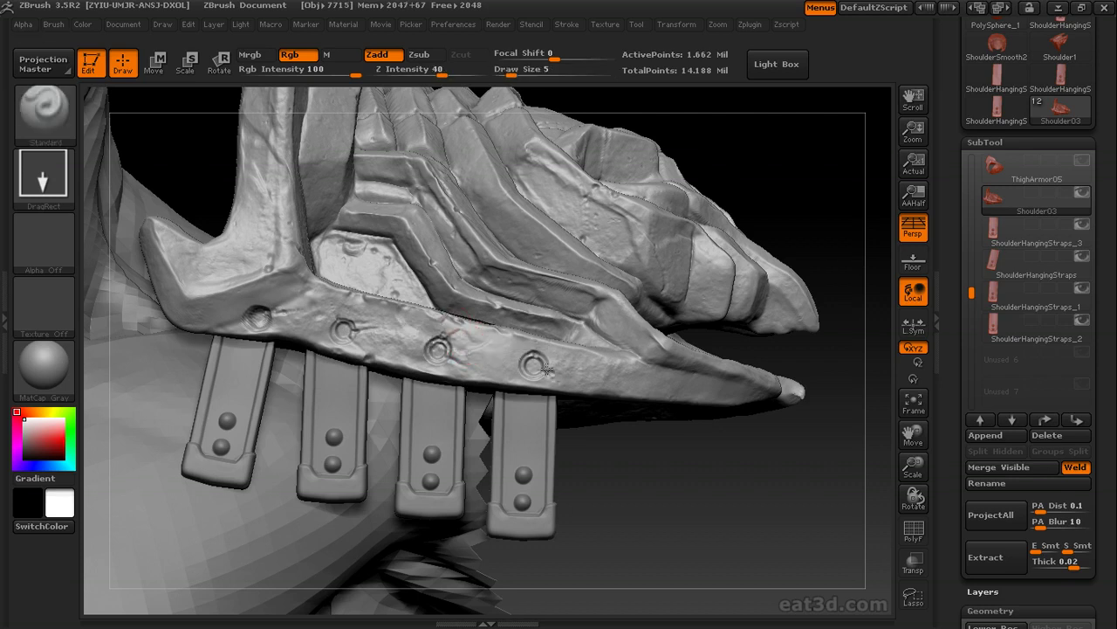
- Show only the four hanging strap subtools and merge them into a single new tool
alt+drag(684, 436, 682, 399)
click(1050, 327)
click(1081, 322)
click(1082, 288)
click(1084, 256)
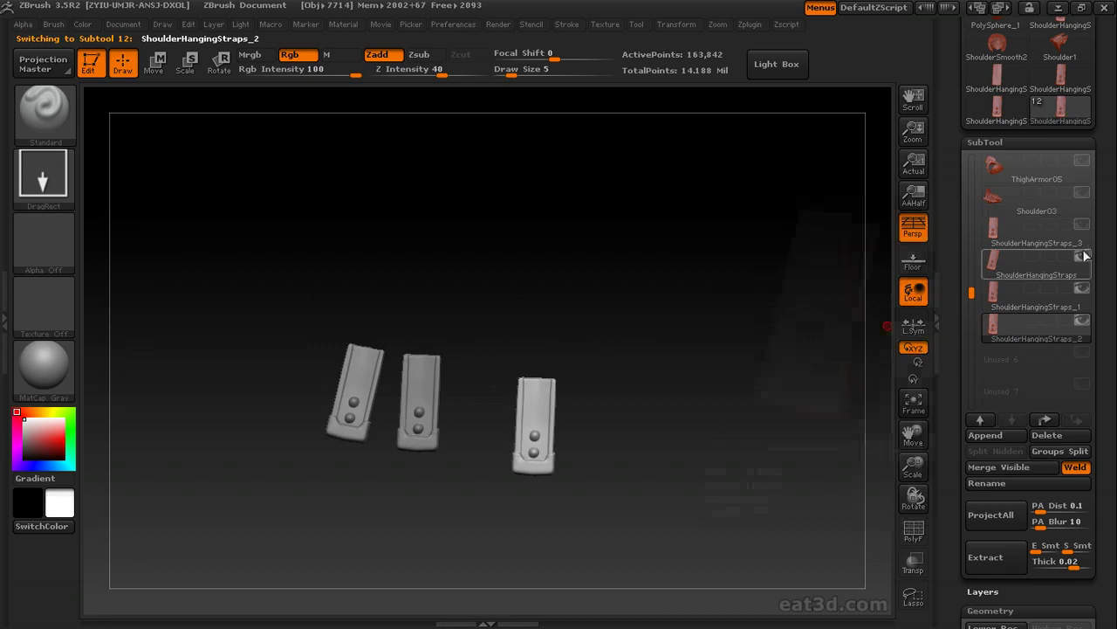
click(1082, 225)
mouse_move(953, 422)
mouse_down()
mouse_move(948, 319)
mouse_move(952, 406)
mouse_up()
click(1005, 425)
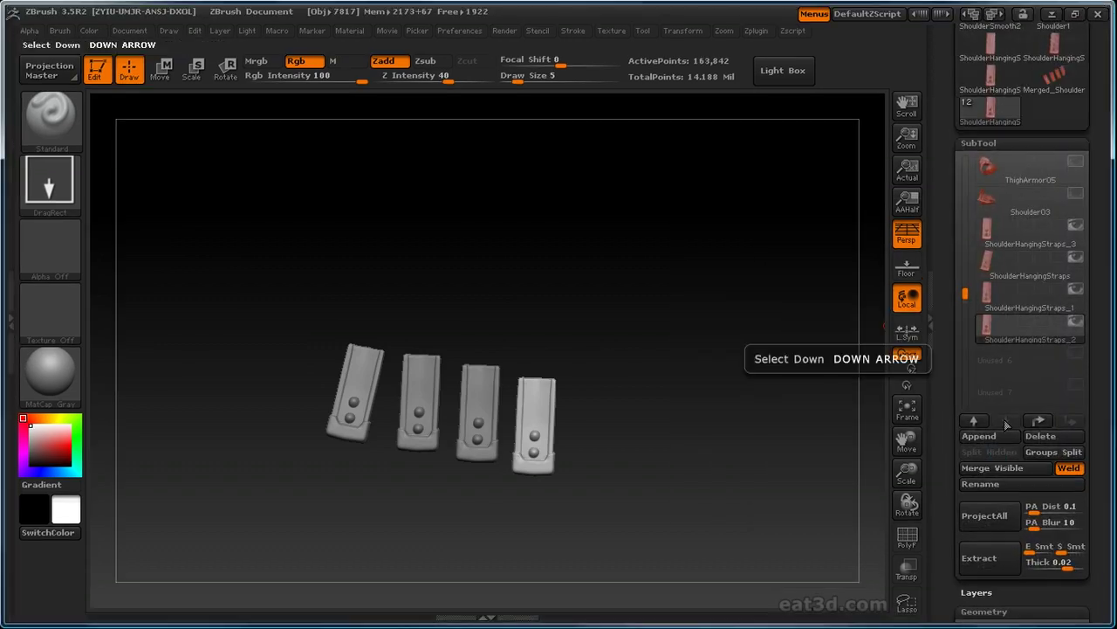
- Delete the four individual hanging strap subtools
click(1021, 238)
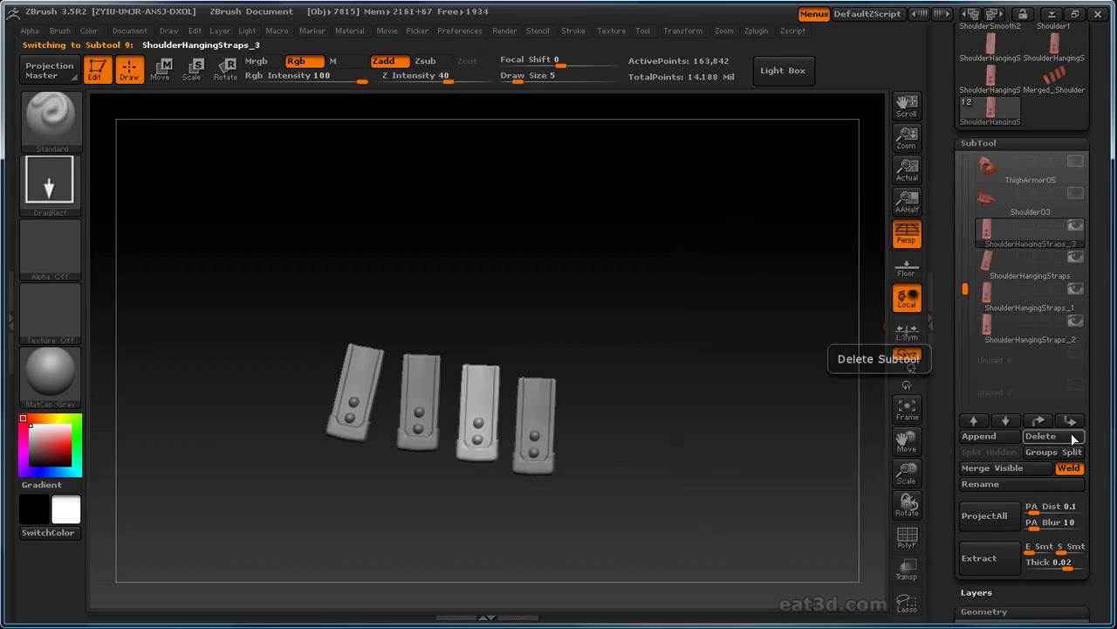
click(1071, 433)
click(1071, 433)
click(1071, 433)
click(1071, 433)
- Append the merged strap set to the model and make the shoulder armor visible together with it
click(990, 436)
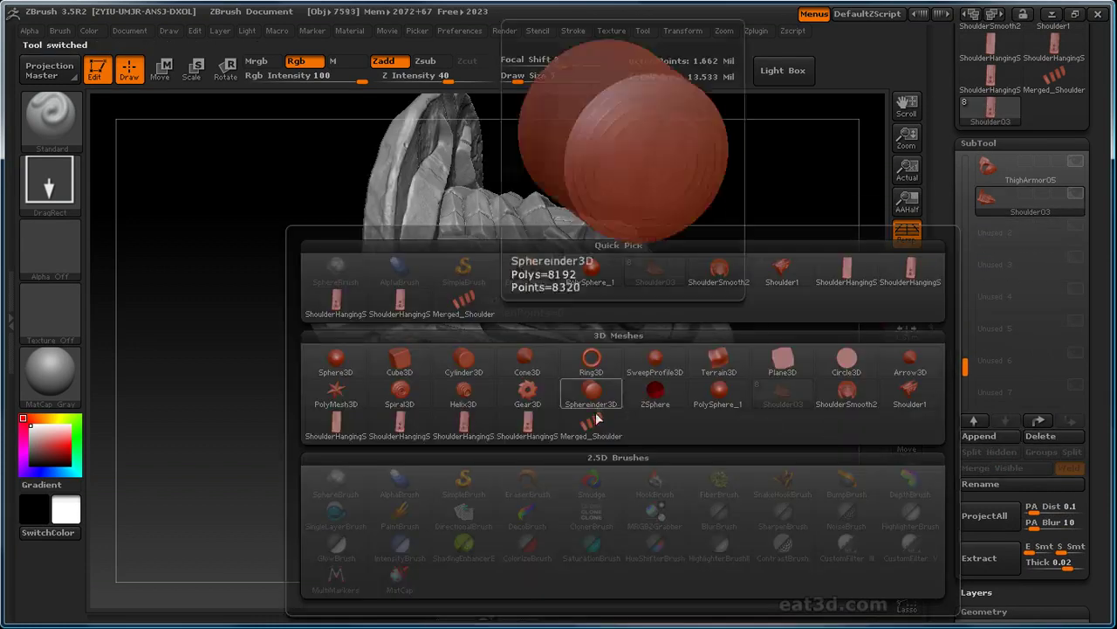
click(595, 412)
alt+drag(779, 427, 780, 406)
drag(951, 498, 950, 464)
alt+click(537, 420)
drag(950, 524, 951, 404)
drag(1038, 118, 1038, 339)
click(1075, 258)
drag(781, 348, 740, 316)
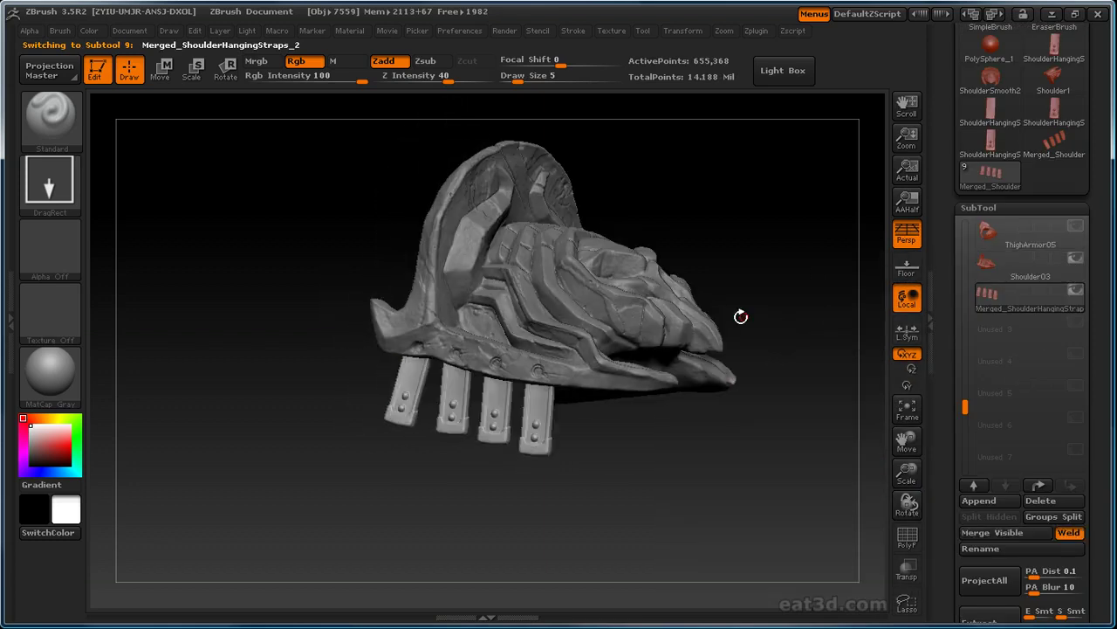
- Clone the merged strap set and append the copy as another subtool
drag(947, 226, 941, 319)
click(974, 90)
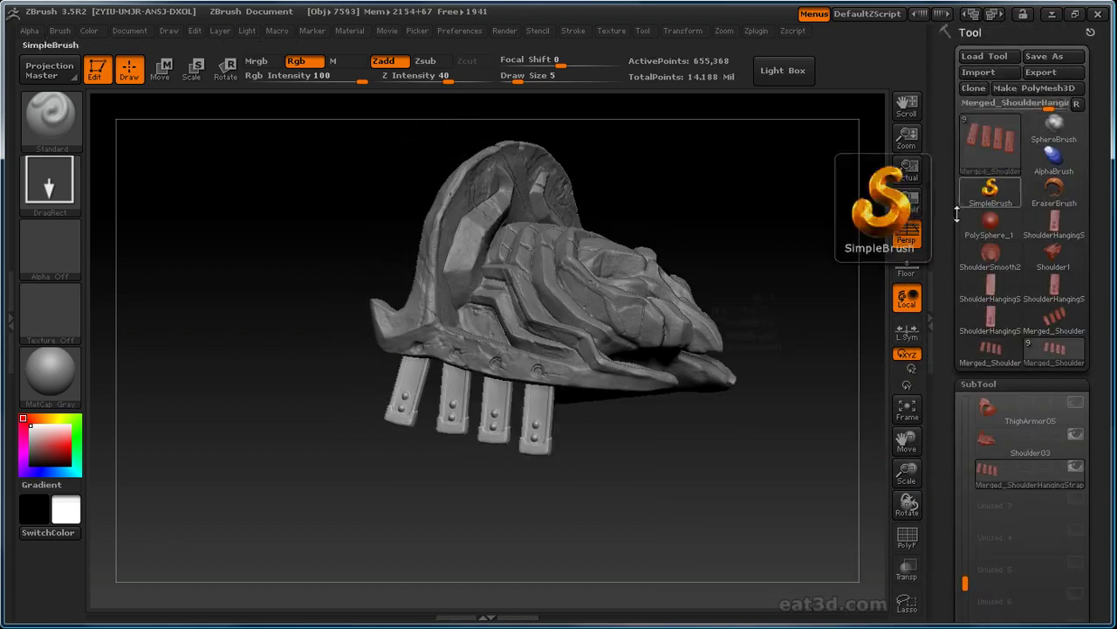
drag(949, 385, 950, 288)
click(987, 494)
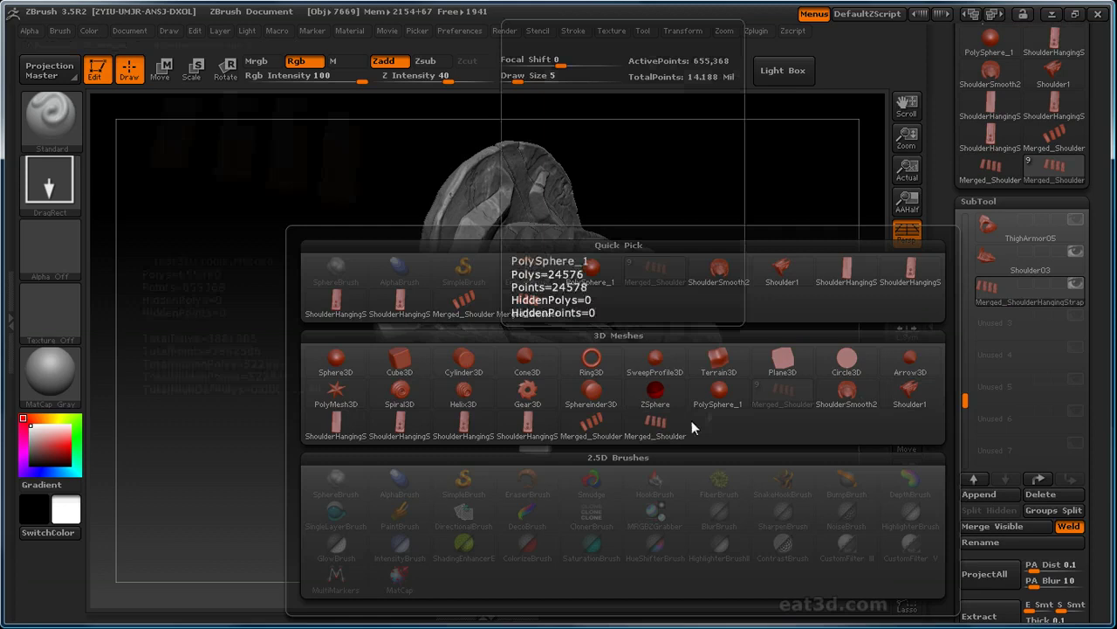
click(655, 423)
- Move one merged strap set across to the opposite side of the shoulder armor
drag(729, 420, 718, 425)
key(w)
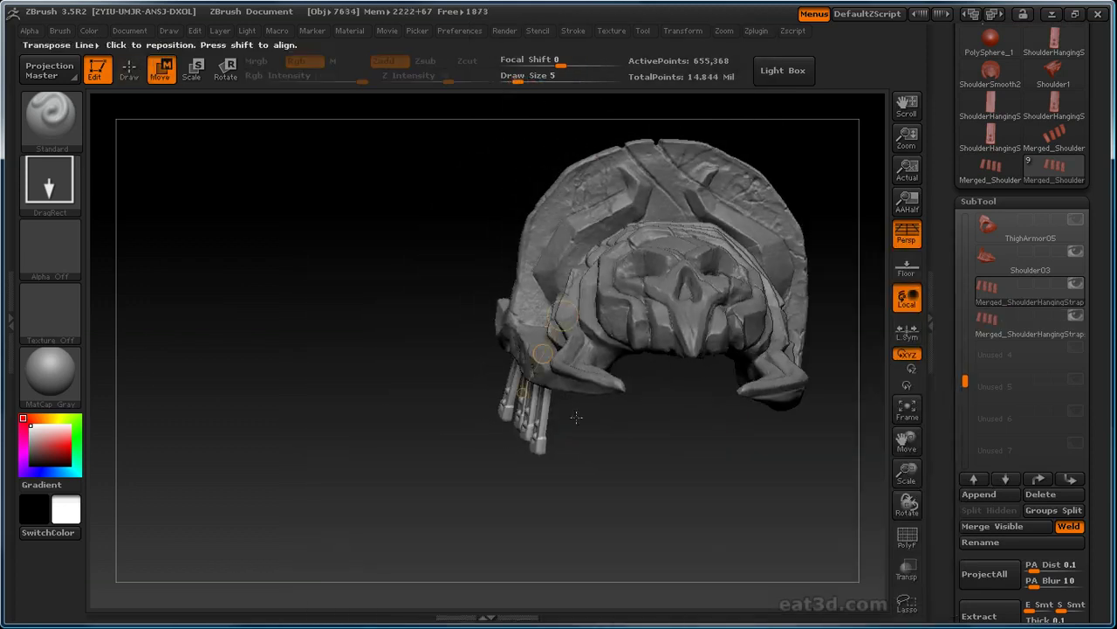
mouse_move(578, 417)
alt+mouse_down()
mouse_move(450, 425)
mouse_move(751, 450)
alt+mouse_up()
drag(578, 437, 819, 453)
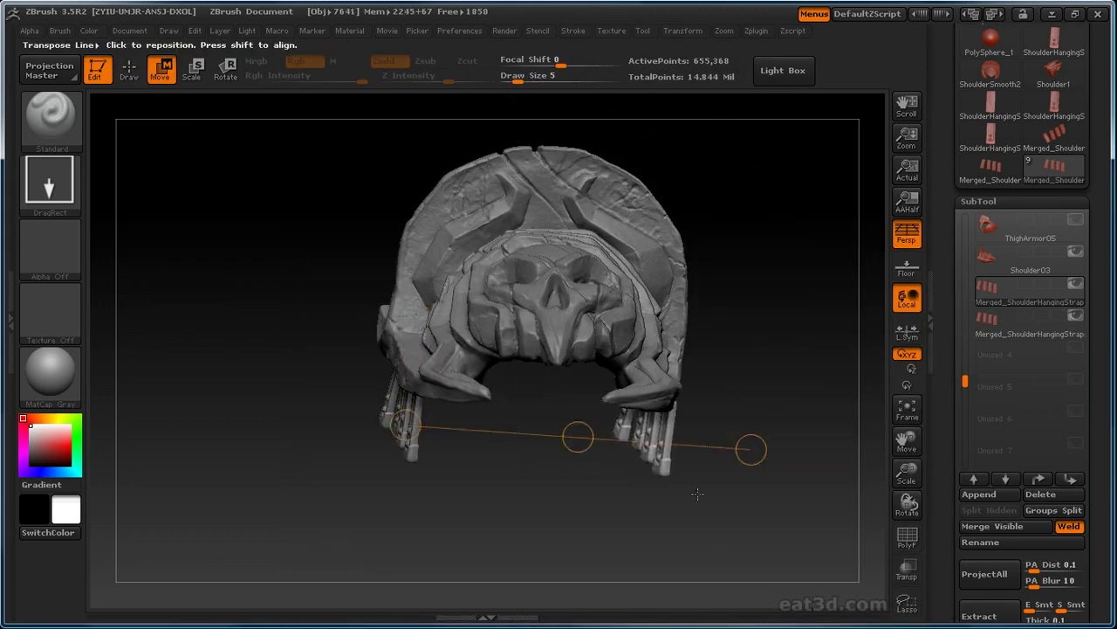
drag(696, 494, 723, 468)
- Turn the moved strap set around with the Rotate deformation, entering 90, so its rivets face outward on the opposite side
key(r)
alt+drag(675, 408, 735, 358)
drag(945, 440, 945, 359)
text(90)
key(Return)
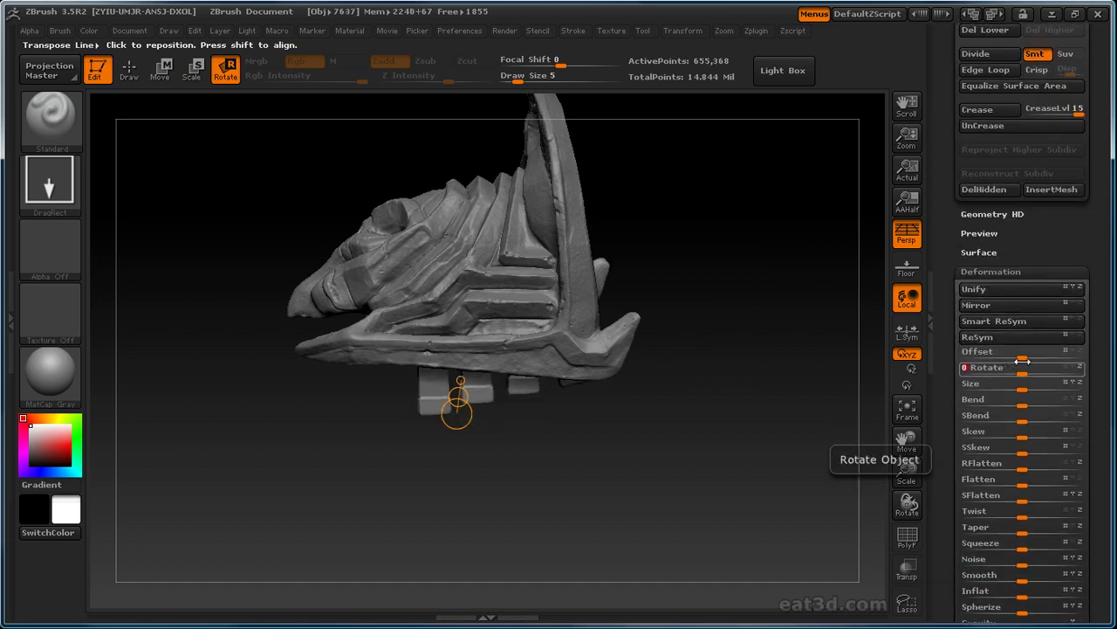
drag(855, 393, 769, 428)
key(f)
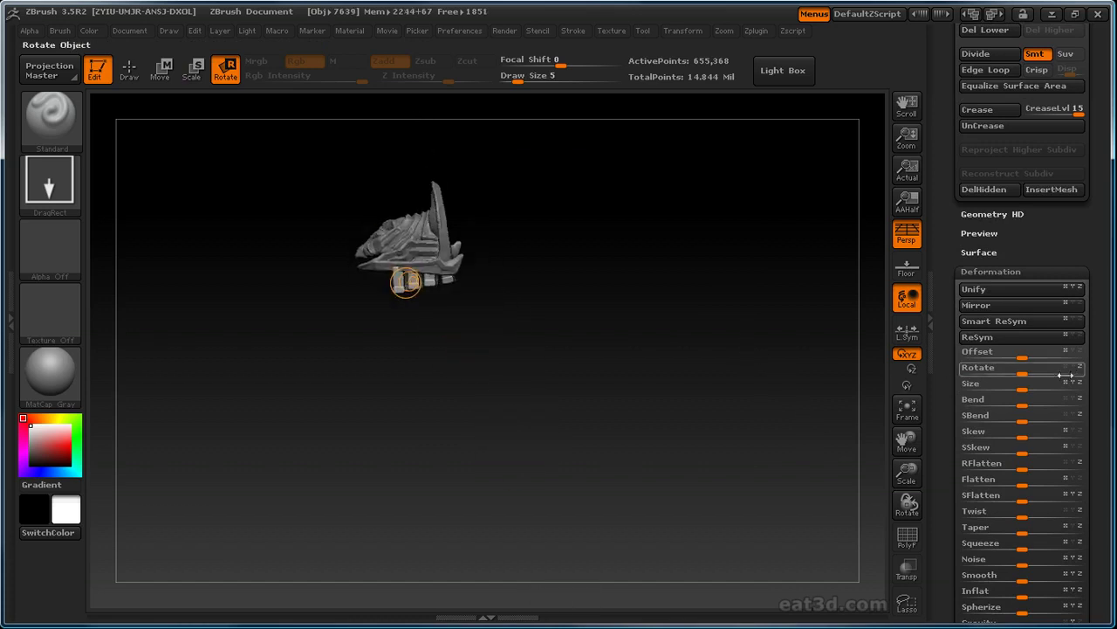
- Move the turned strap set back to the shoulder armor, placing it beneath the opposite lower edge
drag(1034, 358, 1040, 358)
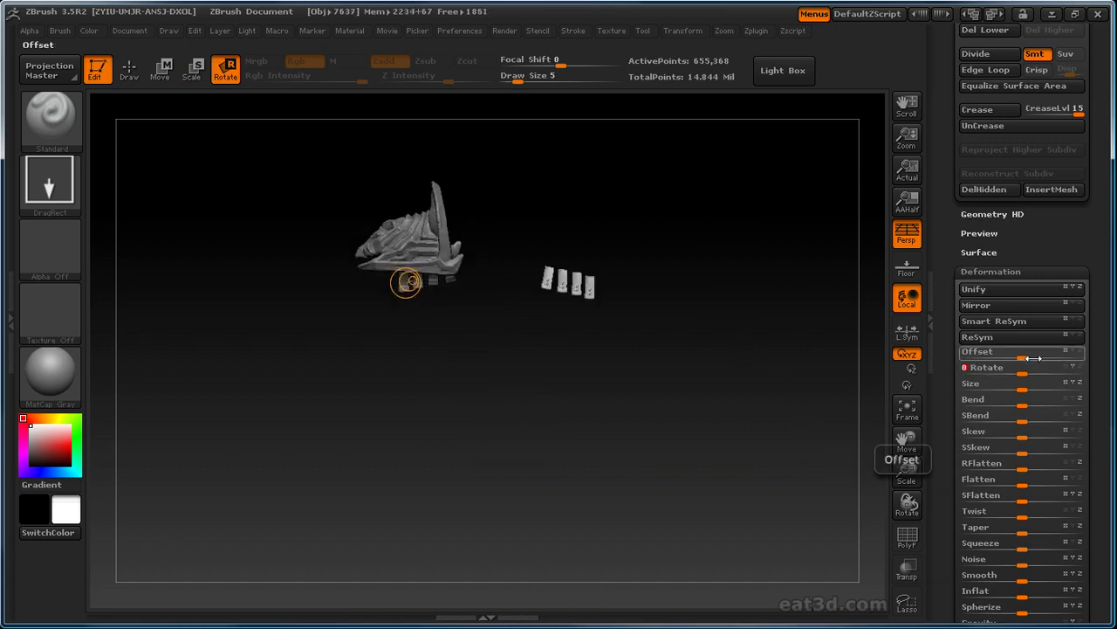
key(w)
alt+drag(701, 367, 602, 568)
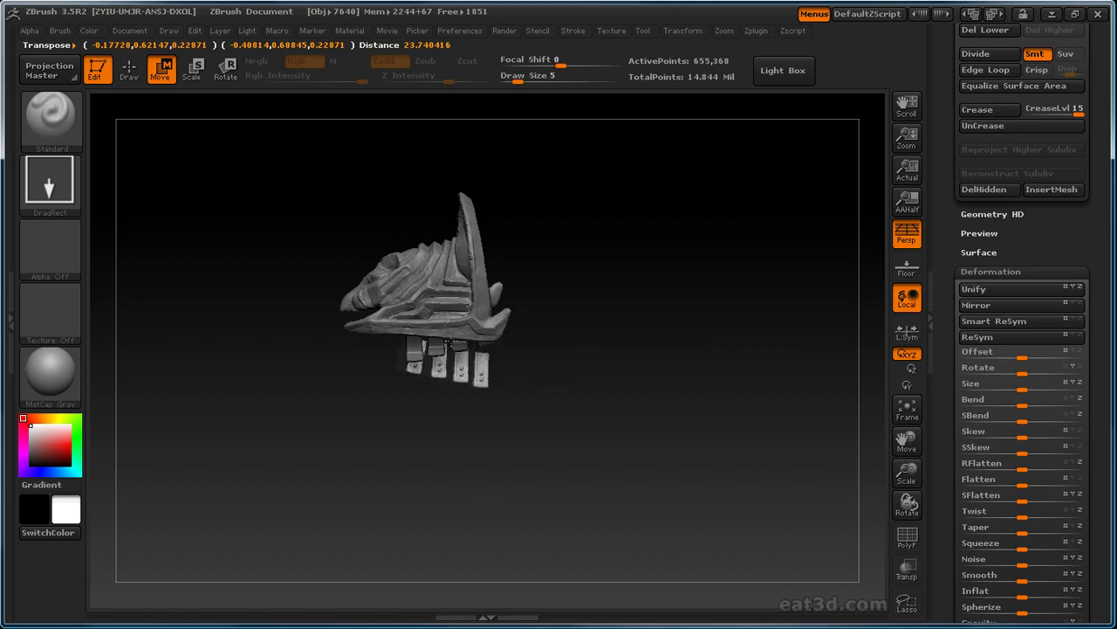
drag(635, 324, 760, 295)
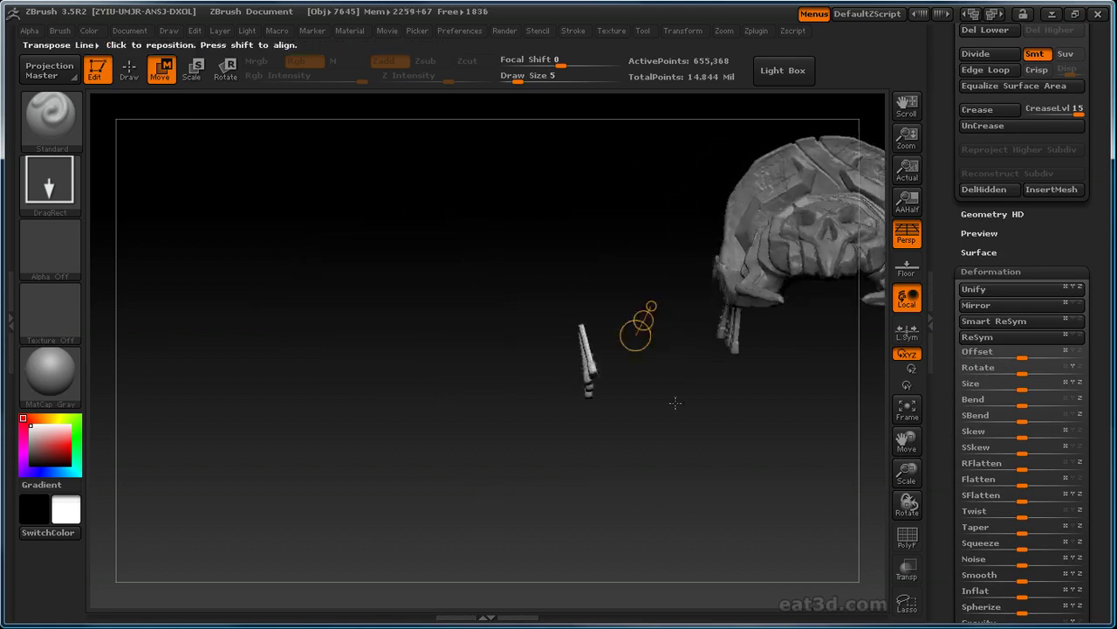
drag(445, 384, 622, 412)
alt+drag(611, 437, 533, 452)
- Rotate the strap set to follow the armor's opposite lower edge and shift it toward the beak
drag(454, 419, 463, 474)
alt+drag(642, 489, 599, 377)
drag(502, 374, 522, 377)
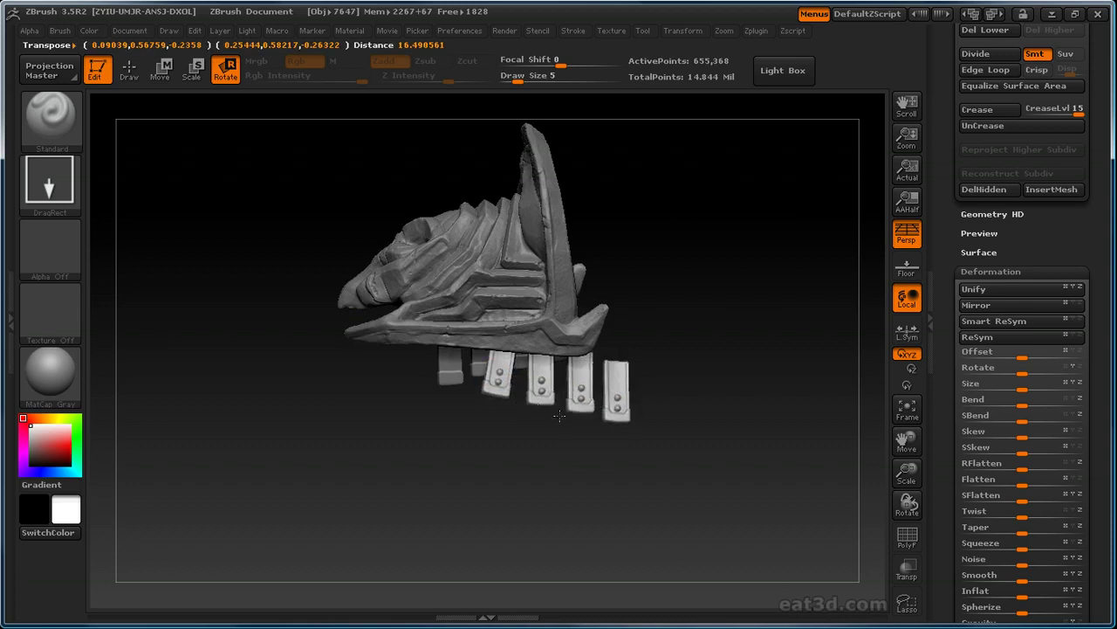
mouse_move(559, 415)
mouse_down()
mouse_move(551, 393)
mouse_move(577, 386)
mouse_up()
key(w)
drag(416, 387, 413, 386)
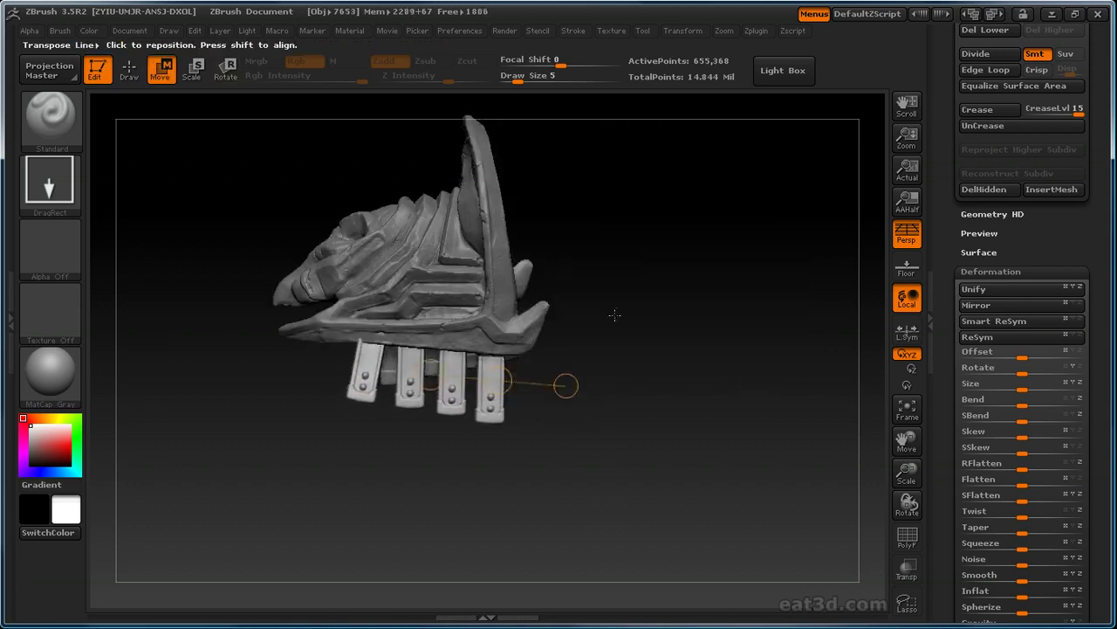
- Adjust the strap set's tilt and raise it so the strap tops tuck under the armor's lower edge
alt+drag(617, 314, 645, 316)
drag(404, 420, 535, 429)
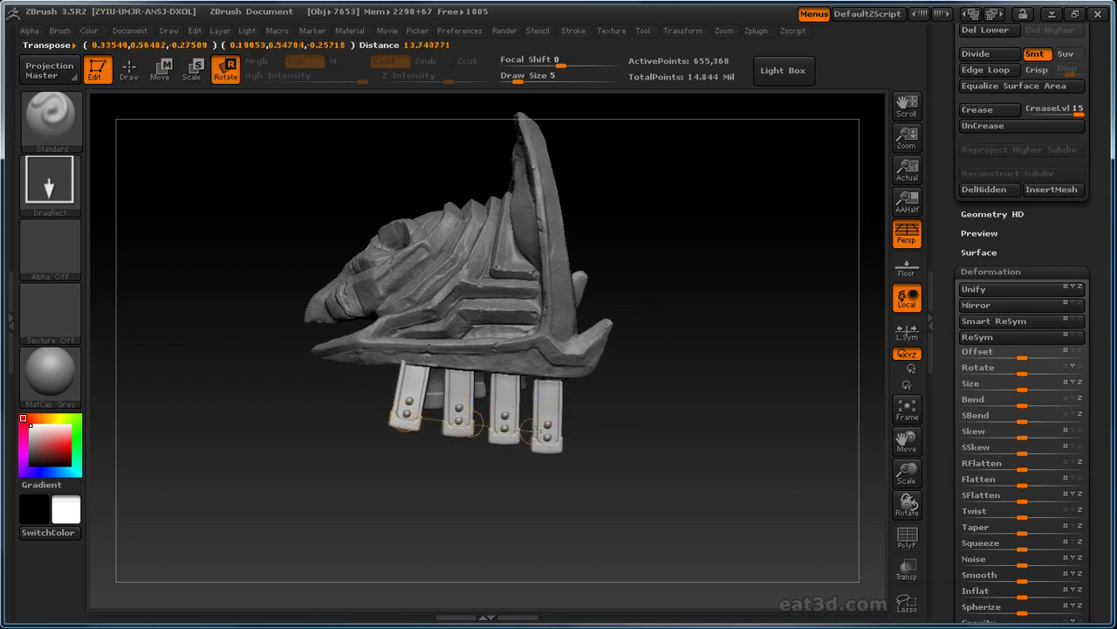
key(w)
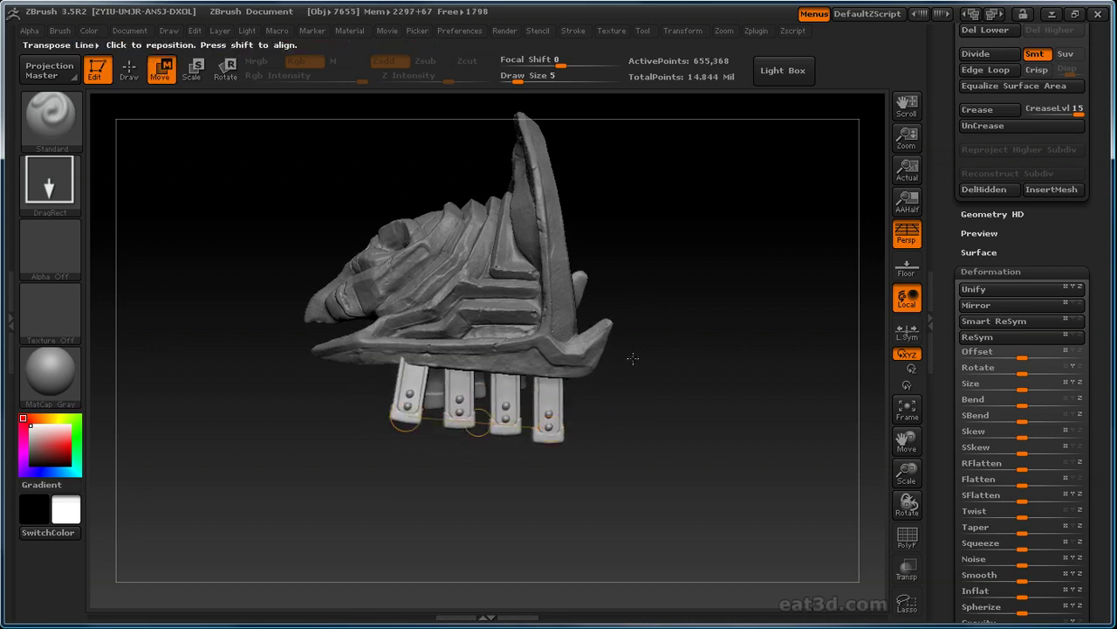
drag(631, 358, 522, 377)
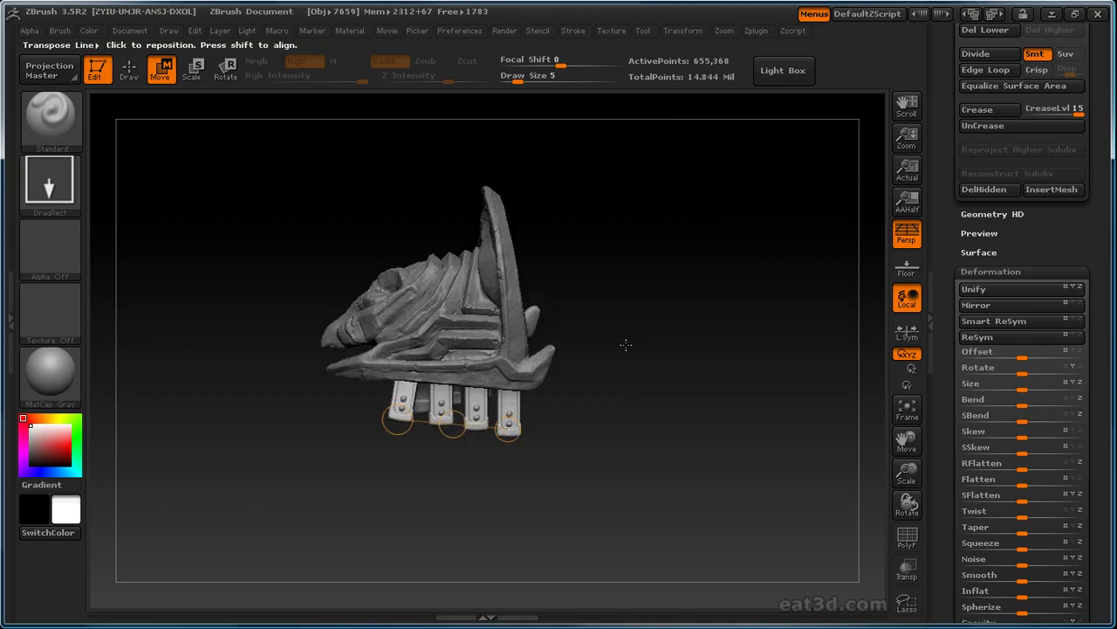